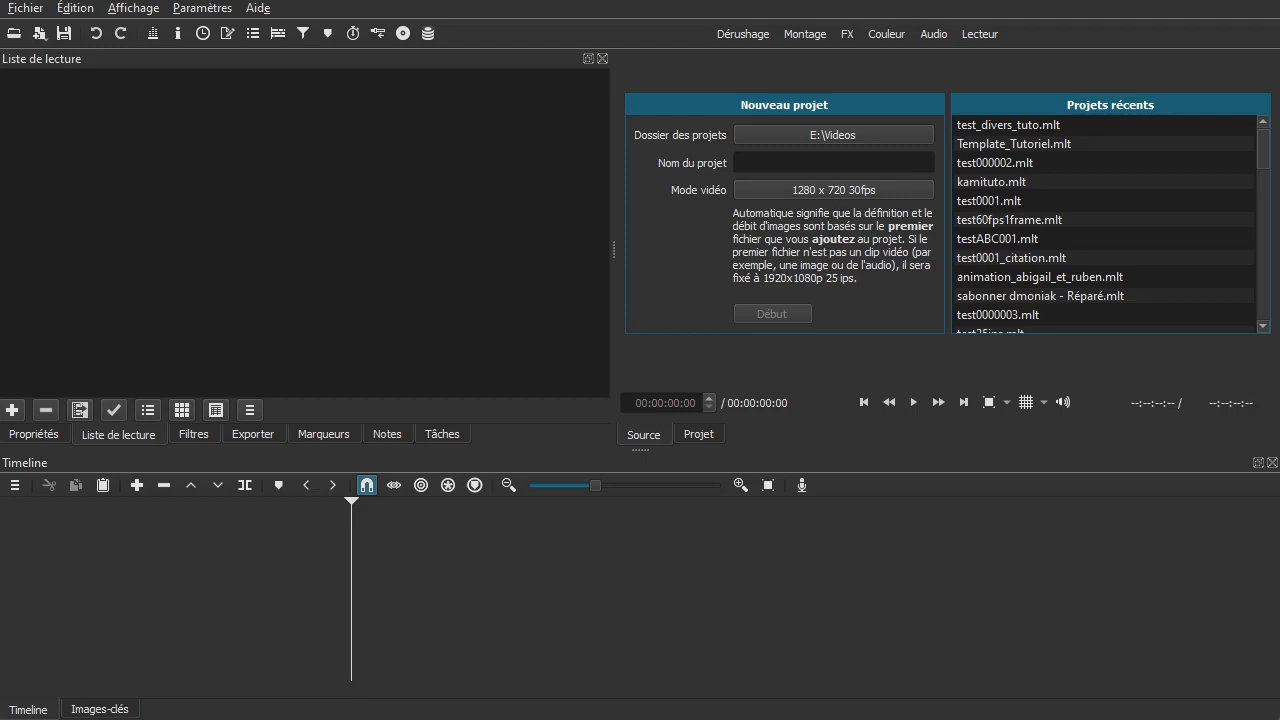
- View the lower-third reference image and open the recent project test_divers_tuto.mlt
{"action": "left_click_drag", "start_coordinate": [1279, 200], "coordinate": [826, 42]}
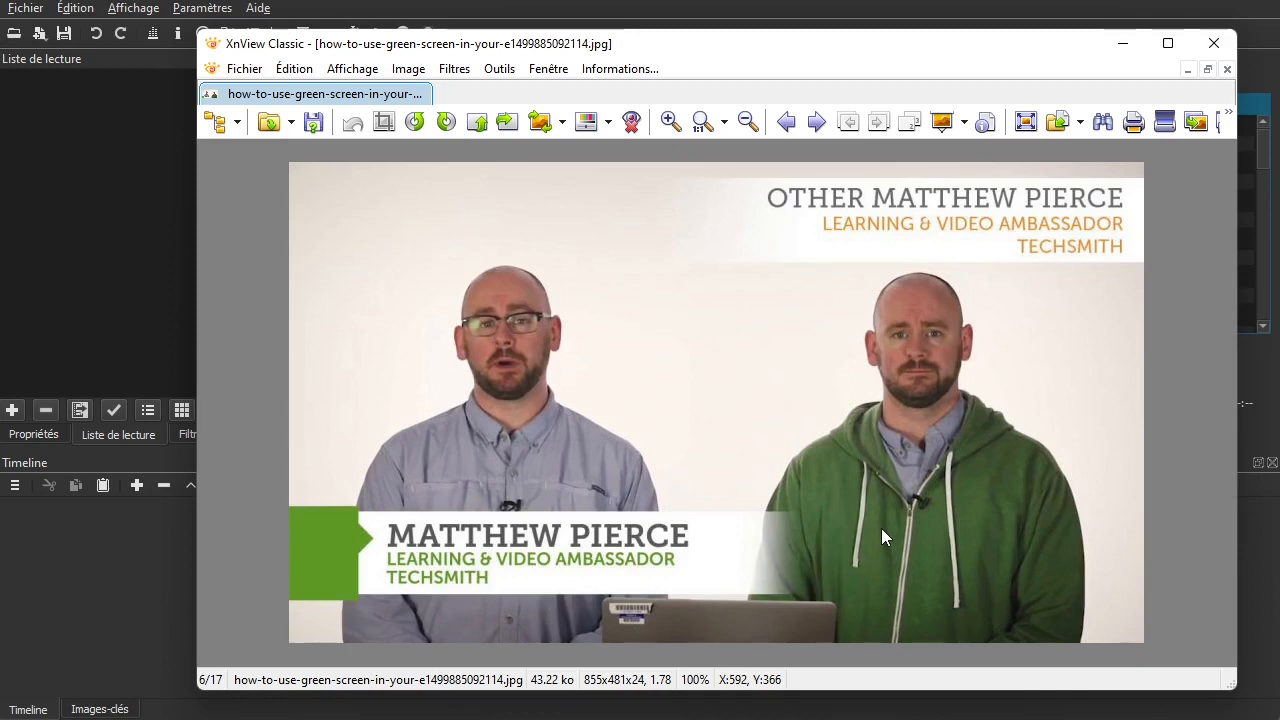
{"action": "left_click_drag", "start_coordinate": [556, 44], "coordinate": [1279, 142]}
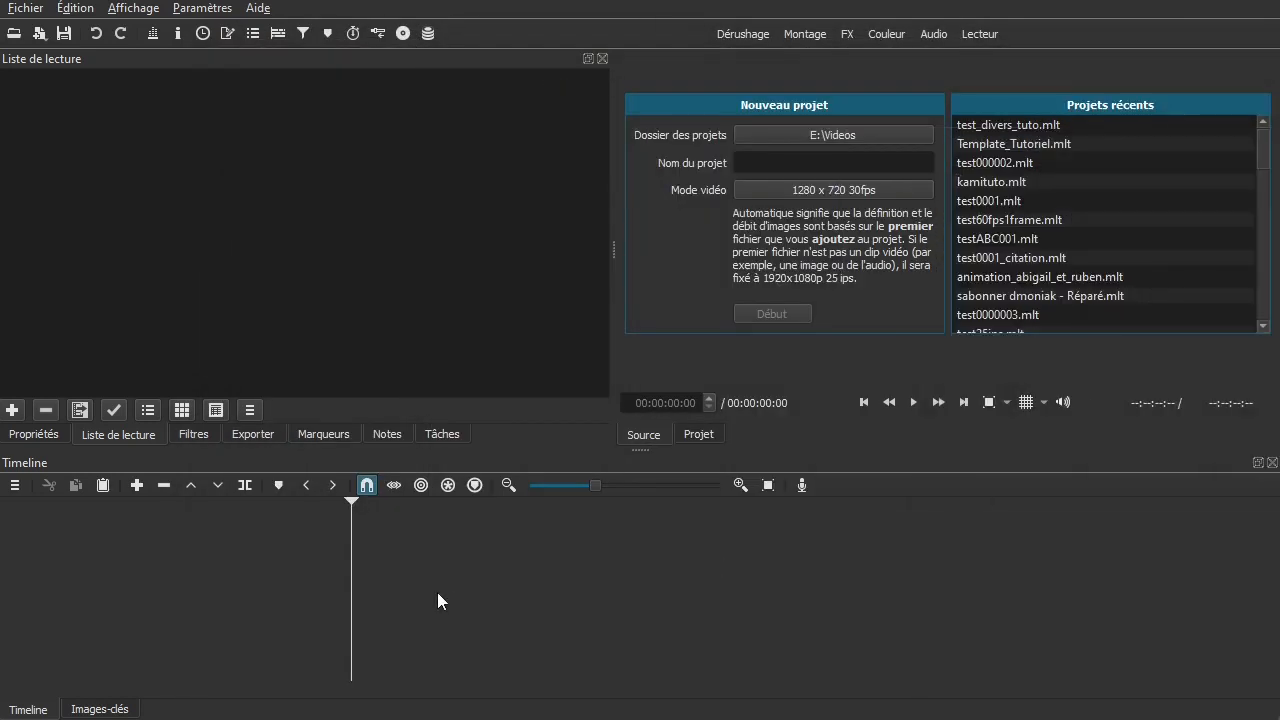
{"action": "left_click", "coordinate": [997, 122]}
{"action": "double_click", "coordinate": [997, 122]}
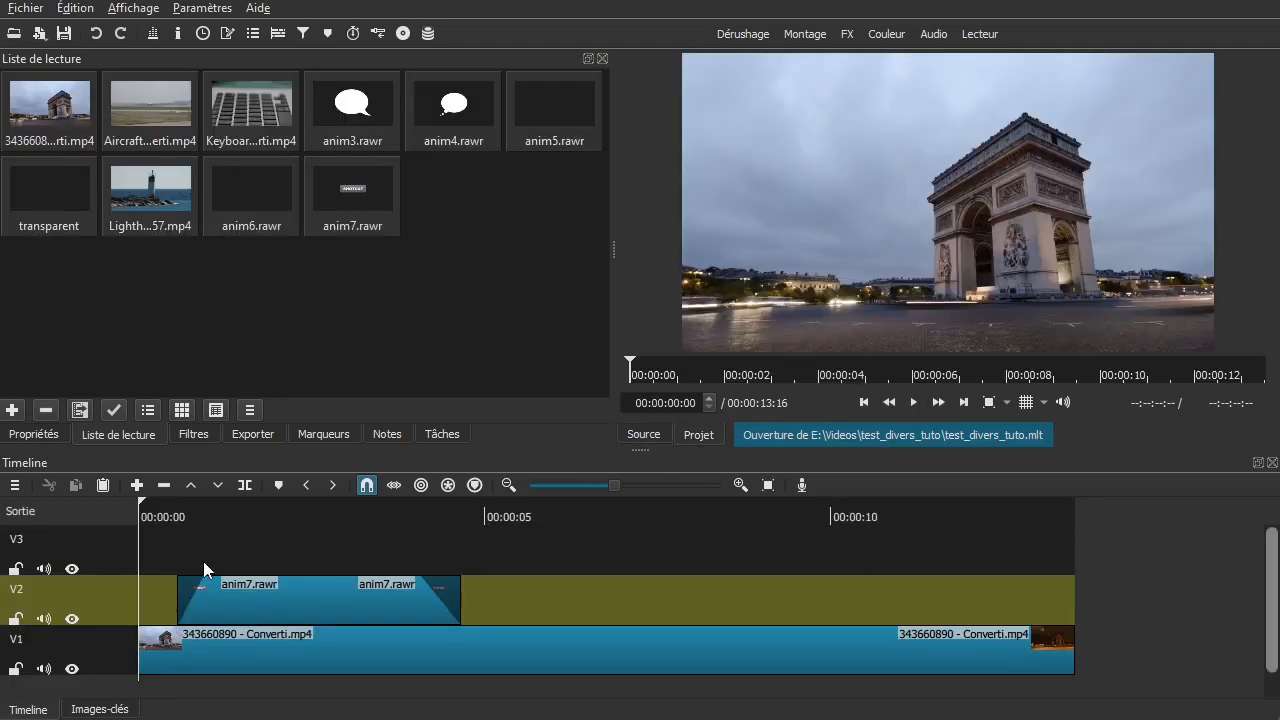
- Preview the title animation over the video on the timeline and delete the anim7.rawr clip from track V2
{"action": "mouse_move", "coordinate": [186, 546]}
{"action": "left_mouse_down"}
{"action": "mouse_move", "coordinate": [267, 540]}
{"action": "mouse_move", "coordinate": [191, 547]}
{"action": "left_mouse_up"}
{"action": "key", "text": "space"}
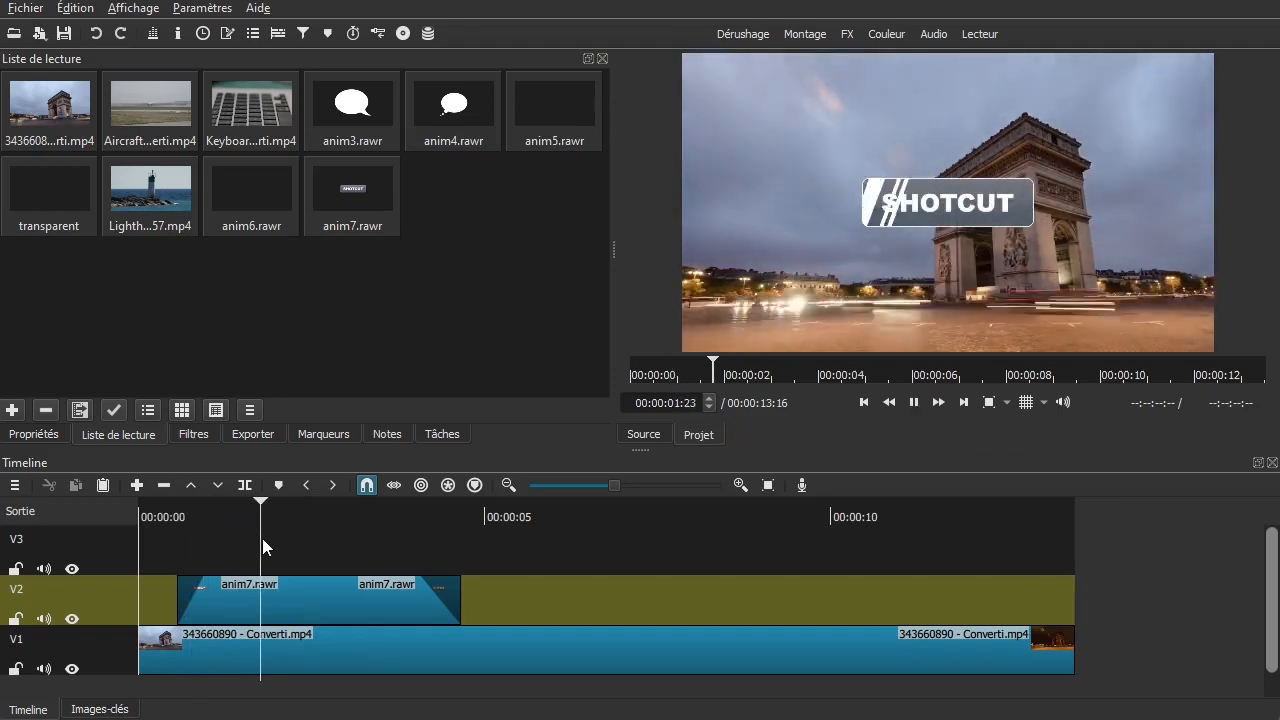
{"action": "key", "text": "space"}
{"action": "left_click", "coordinate": [295, 598]}
{"action": "key", "text": "Delete"}
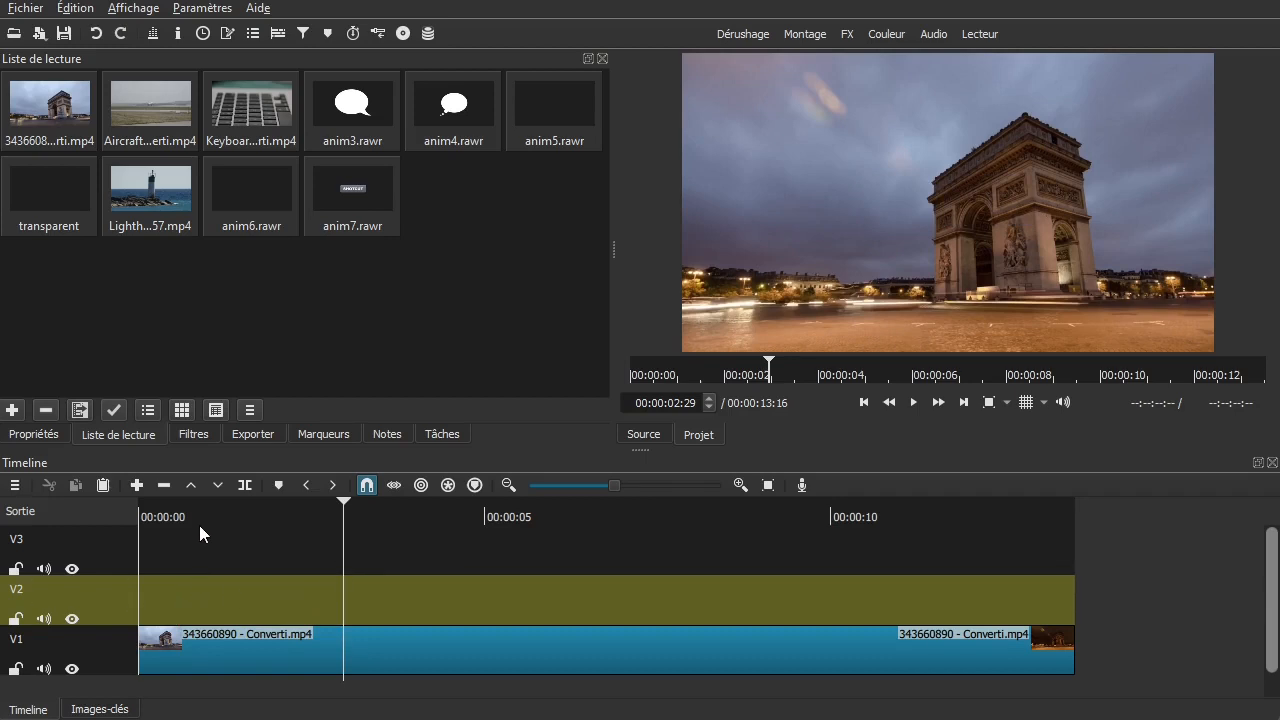
- Move the playhead to 00:00:00:26 and create a 10-second Glaxnimate animation with a transparent background, named anim8
{"action": "left_click_drag", "start_coordinate": [79, 603], "coordinate": [200, 598]}
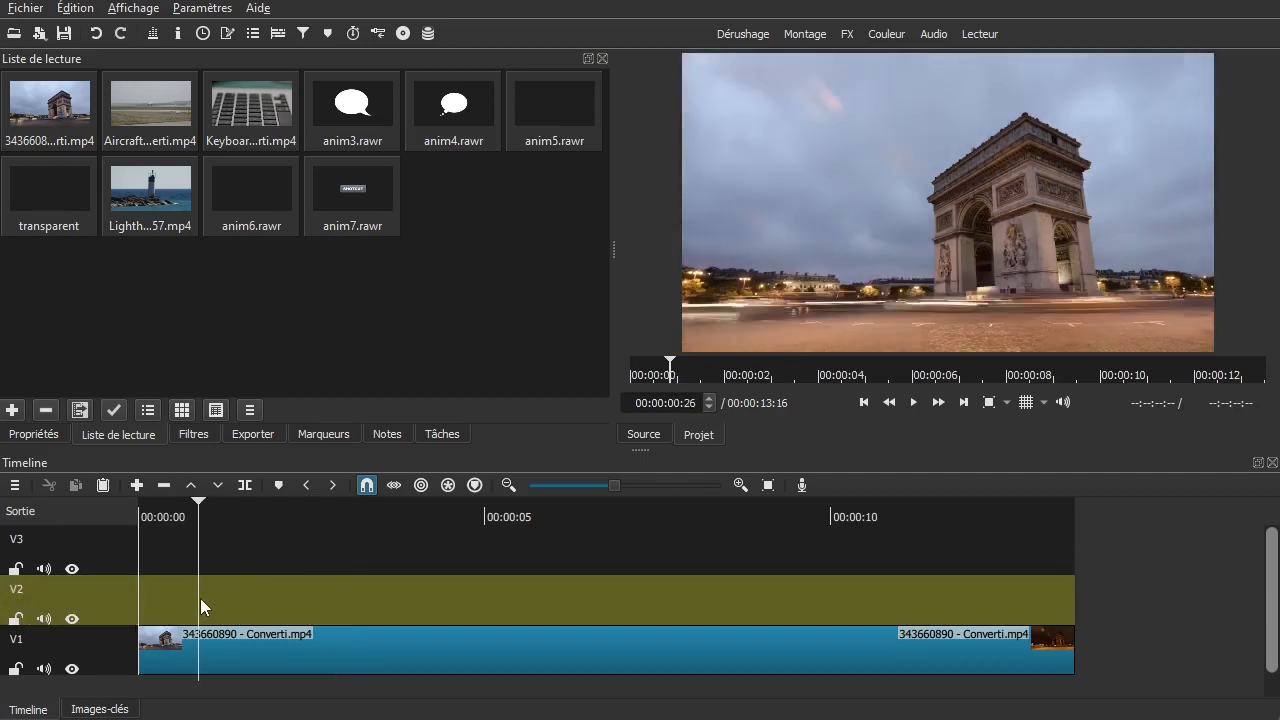
{"action": "left_click", "coordinate": [40, 35]}
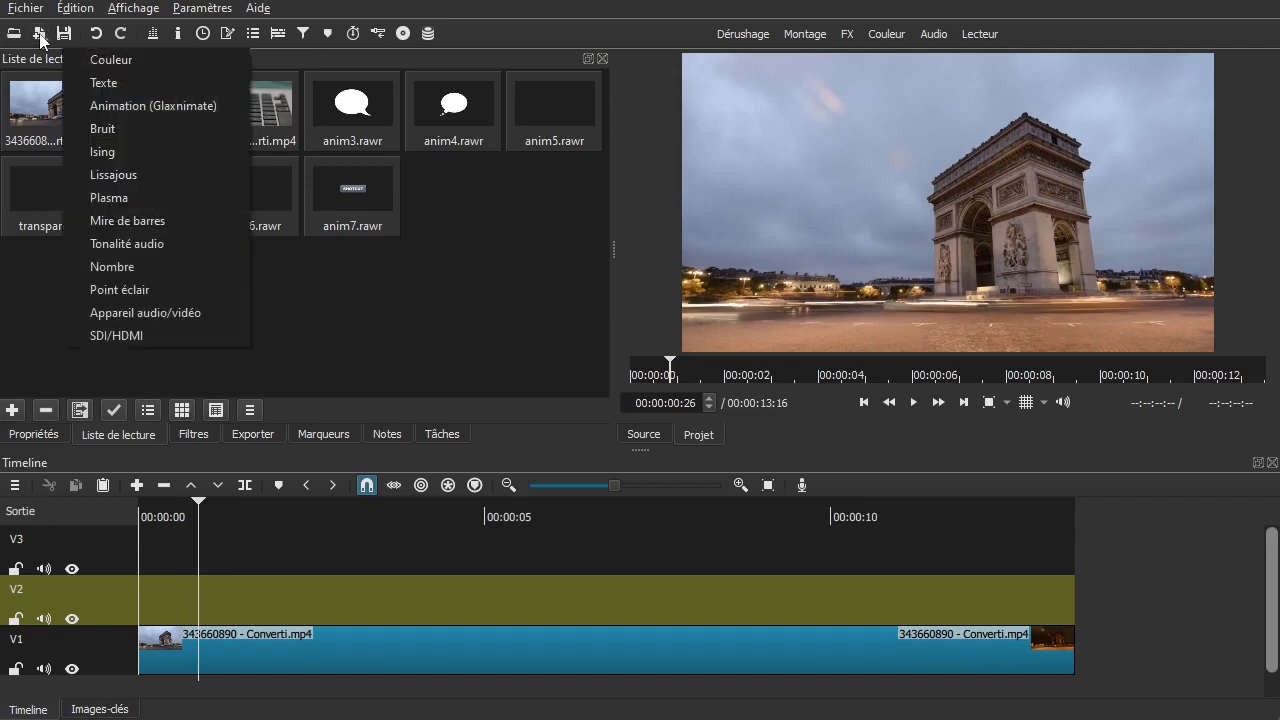
{"action": "left_click", "coordinate": [112, 109]}
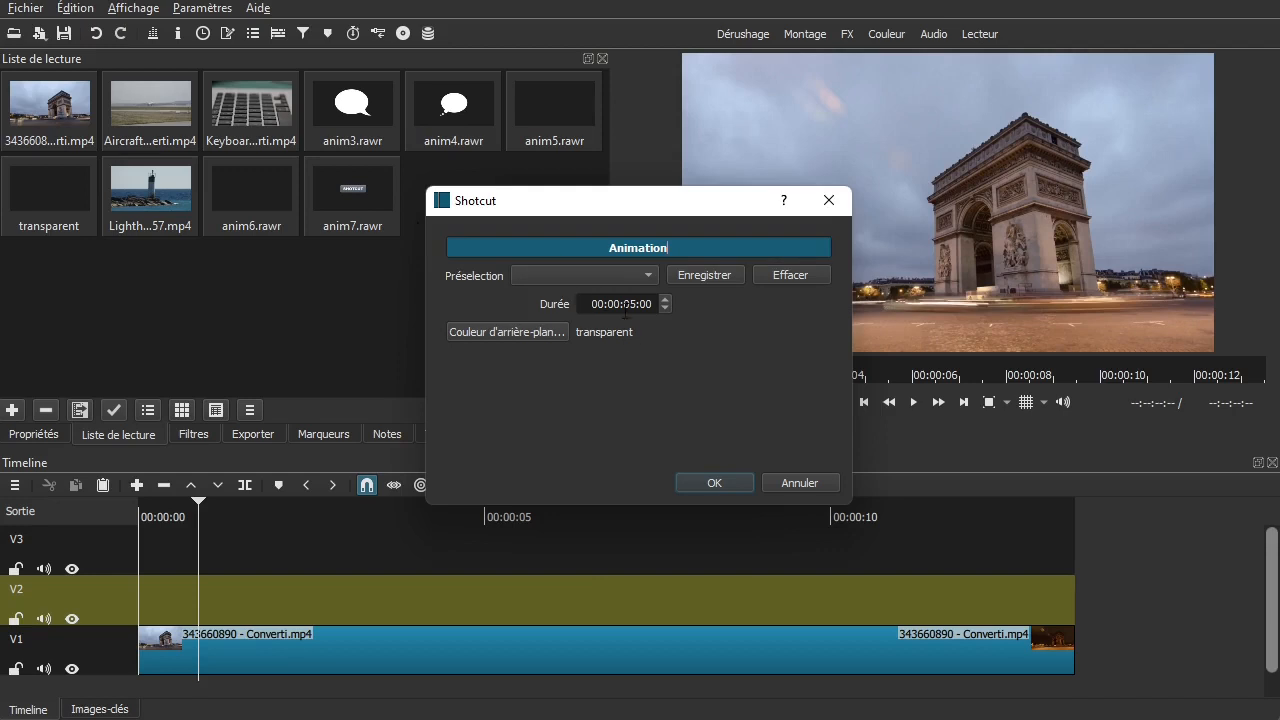
{"action": "left_click", "coordinate": [627, 306]}
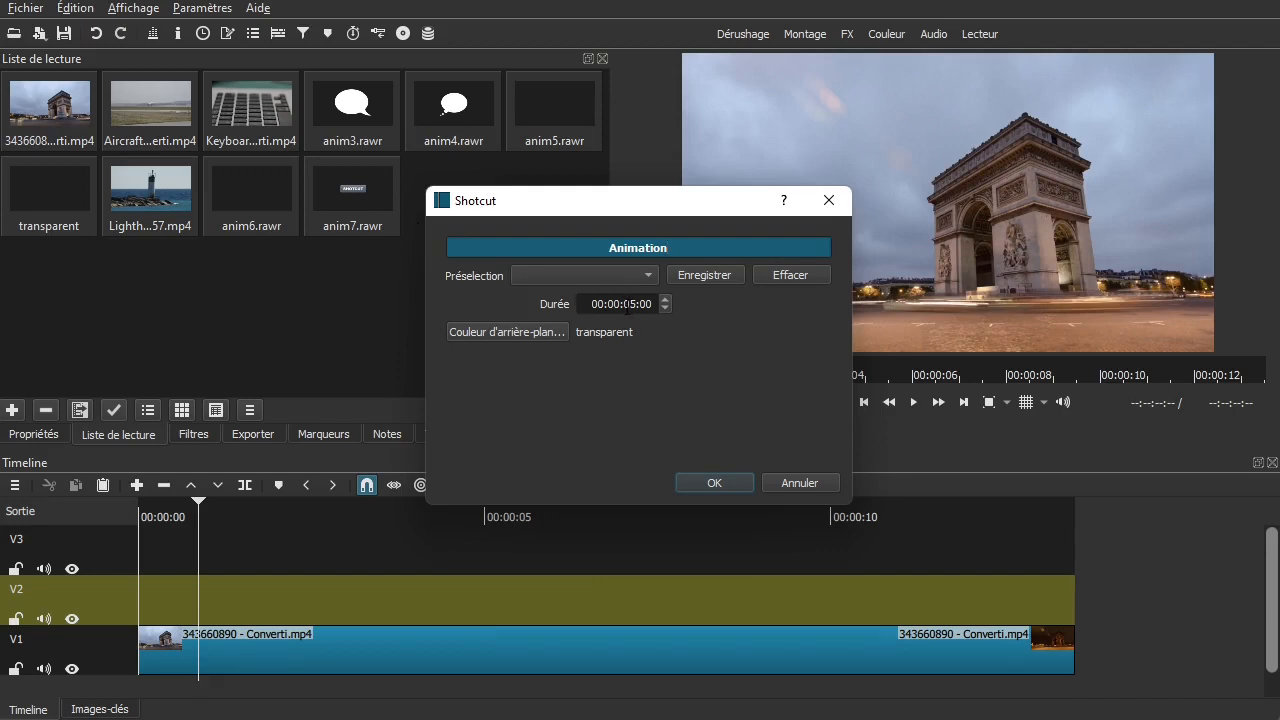
{"action": "double_click", "coordinate": [627, 306]}
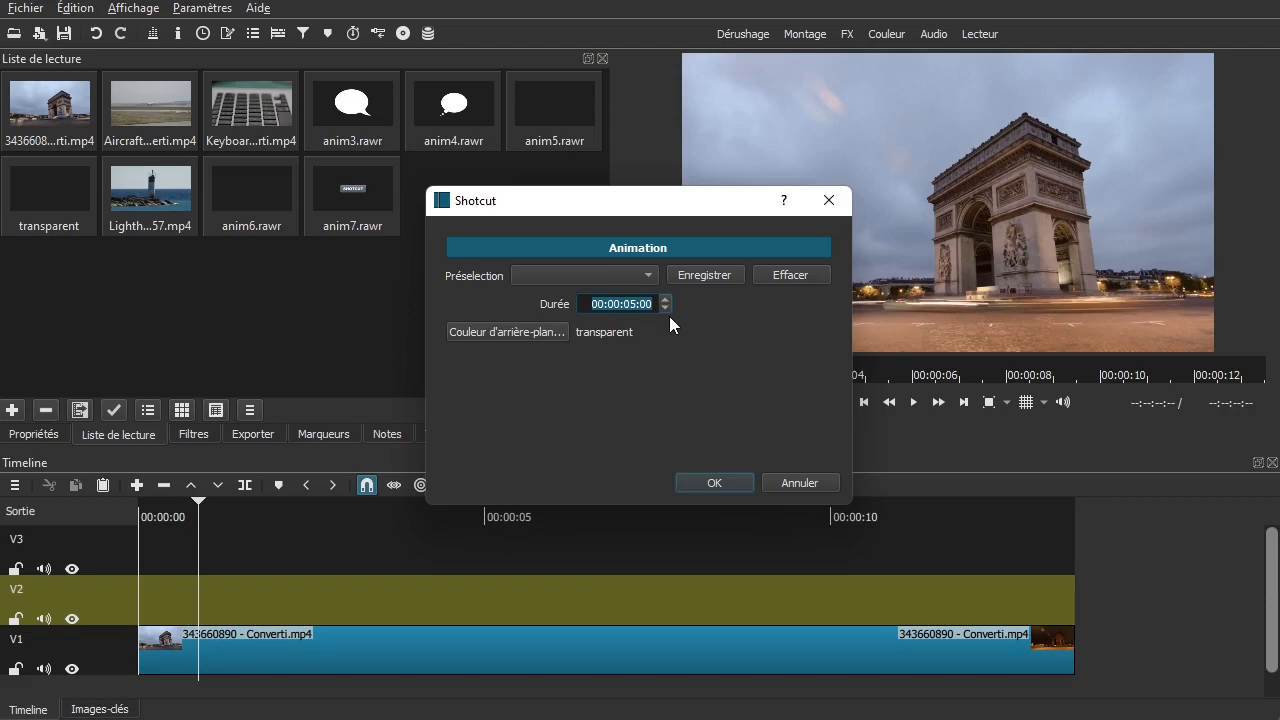
{"action": "key", "text": "End"}
{"action": "type", "text": "10"}
{"action": "left_click", "coordinate": [712, 481]}
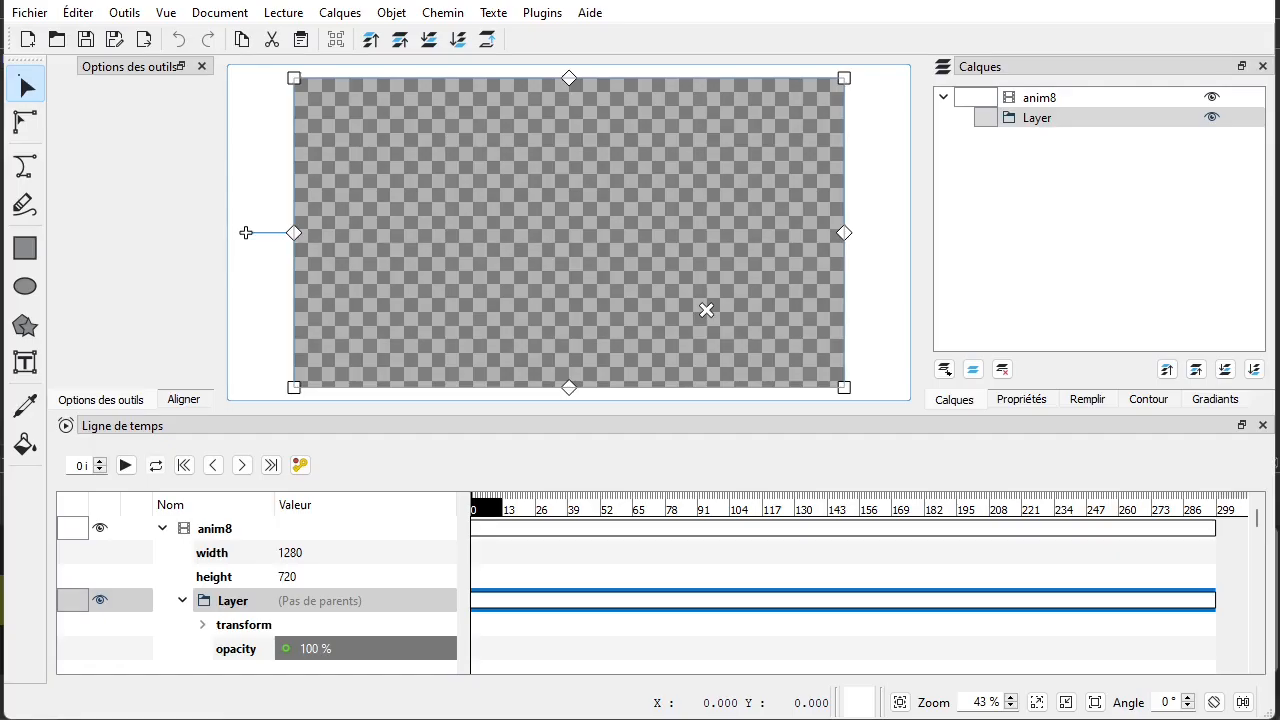
- Draw a filled, nearly square rectangle without outline on Layer, in the lower-left part of the canvas
{"action": "key", "text": "alt+Tab"}
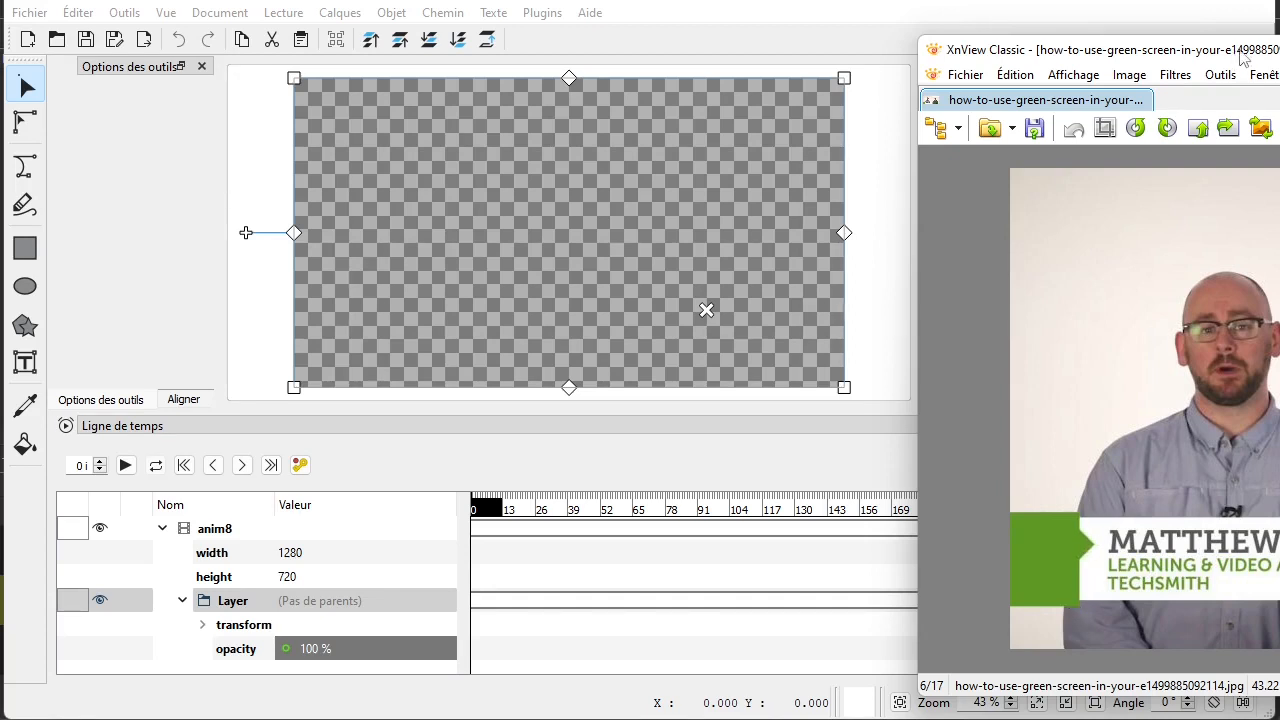
{"action": "left_click_drag", "start_coordinate": [1241, 54], "coordinate": [1279, 54]}
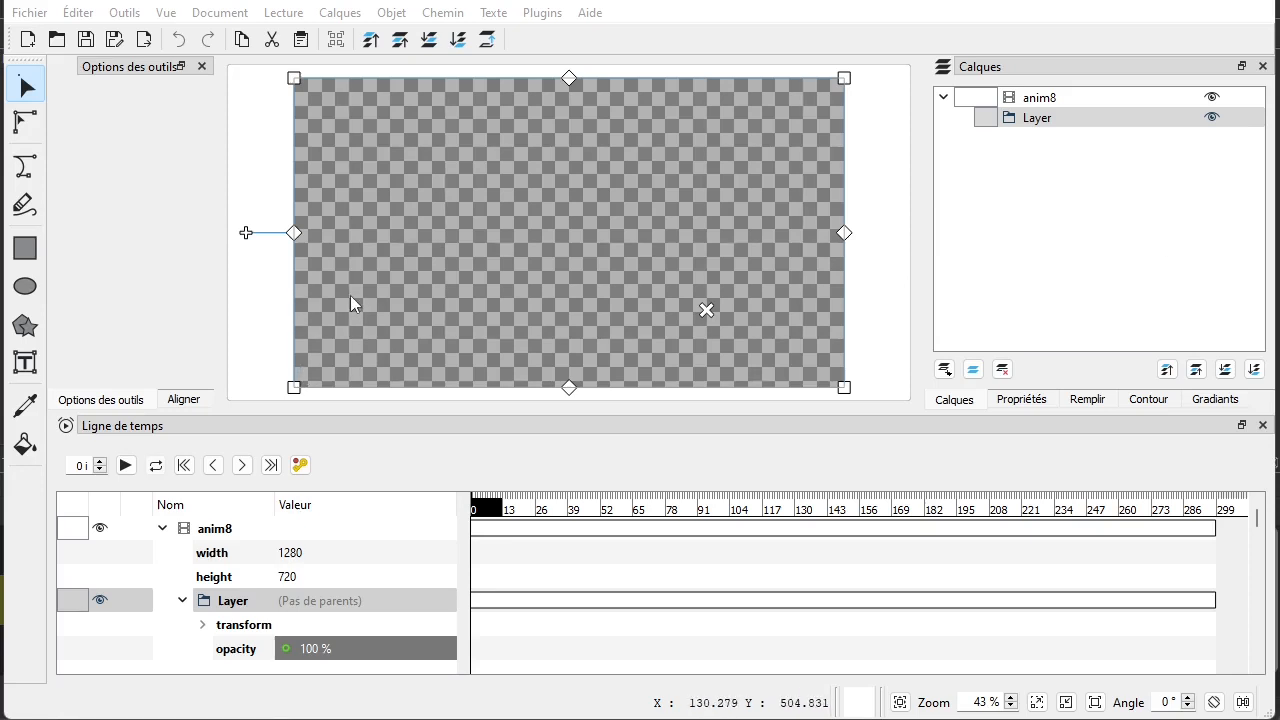
{"action": "left_click", "coordinate": [1030, 121]}
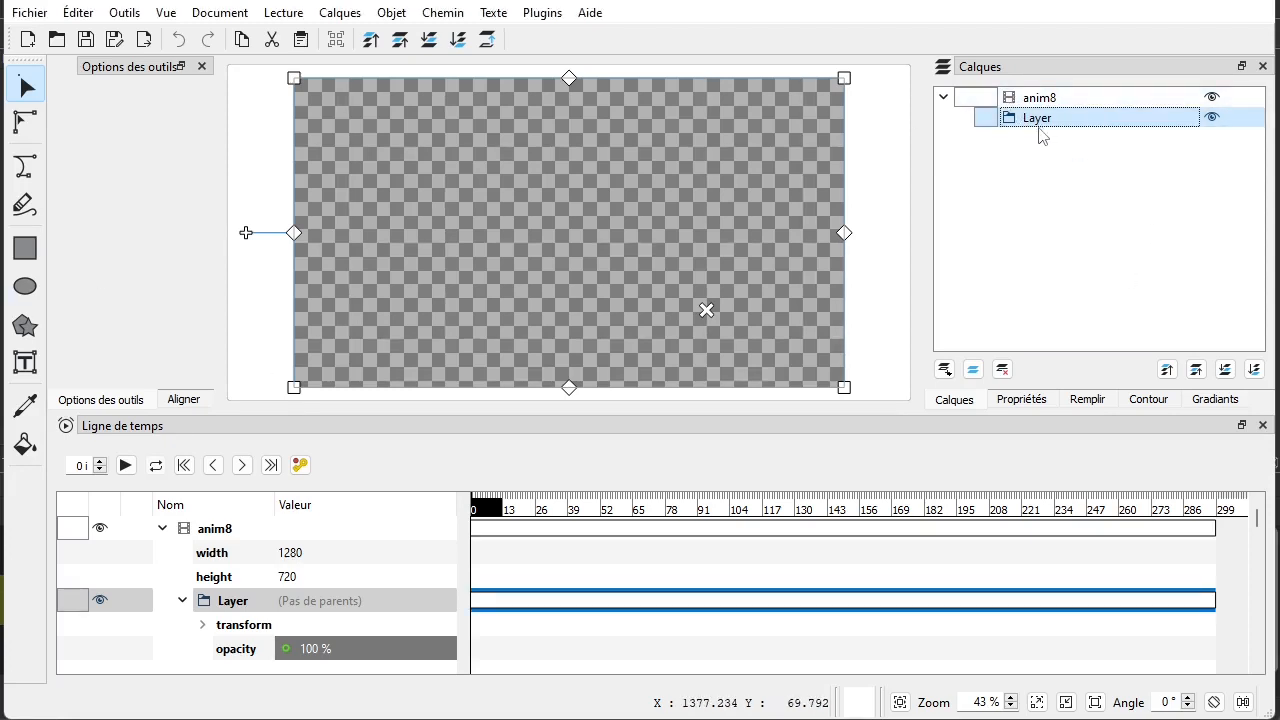
{"action": "left_click", "coordinate": [30, 252]}
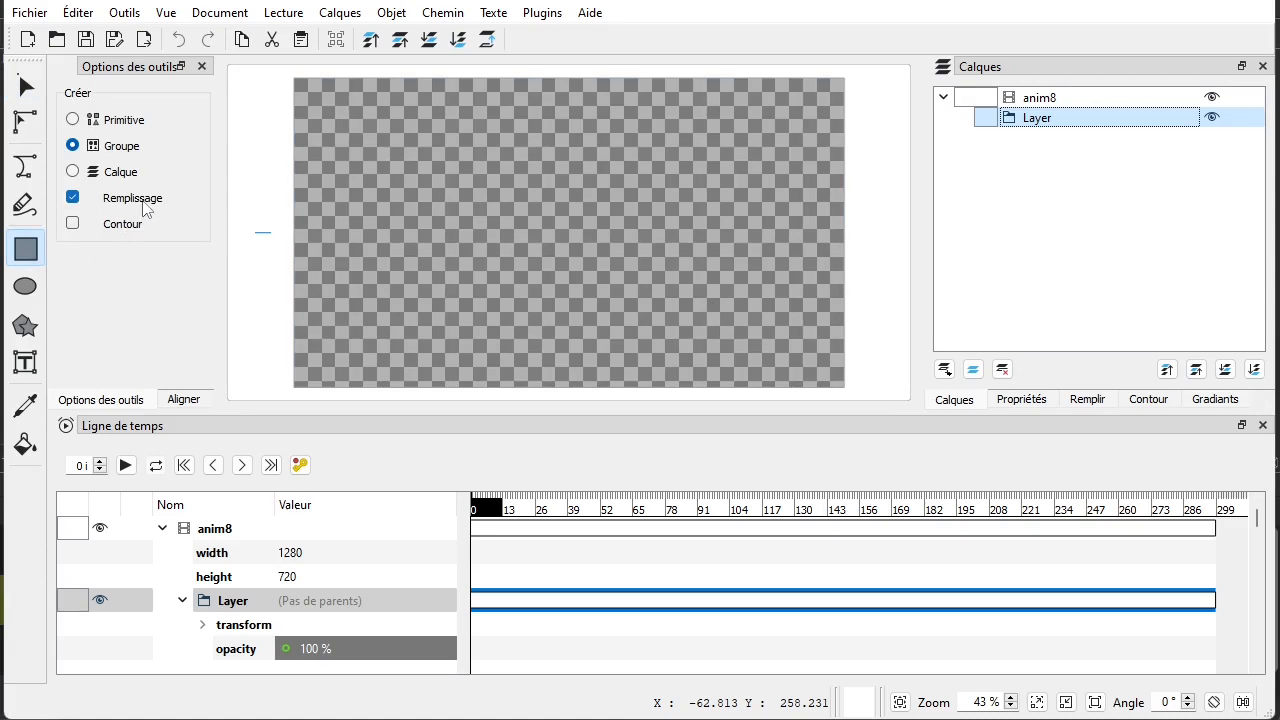
{"action": "left_click", "coordinate": [366, 261]}
{"action": "left_click_drag", "start_coordinate": [366, 261], "coordinate": [433, 326]}
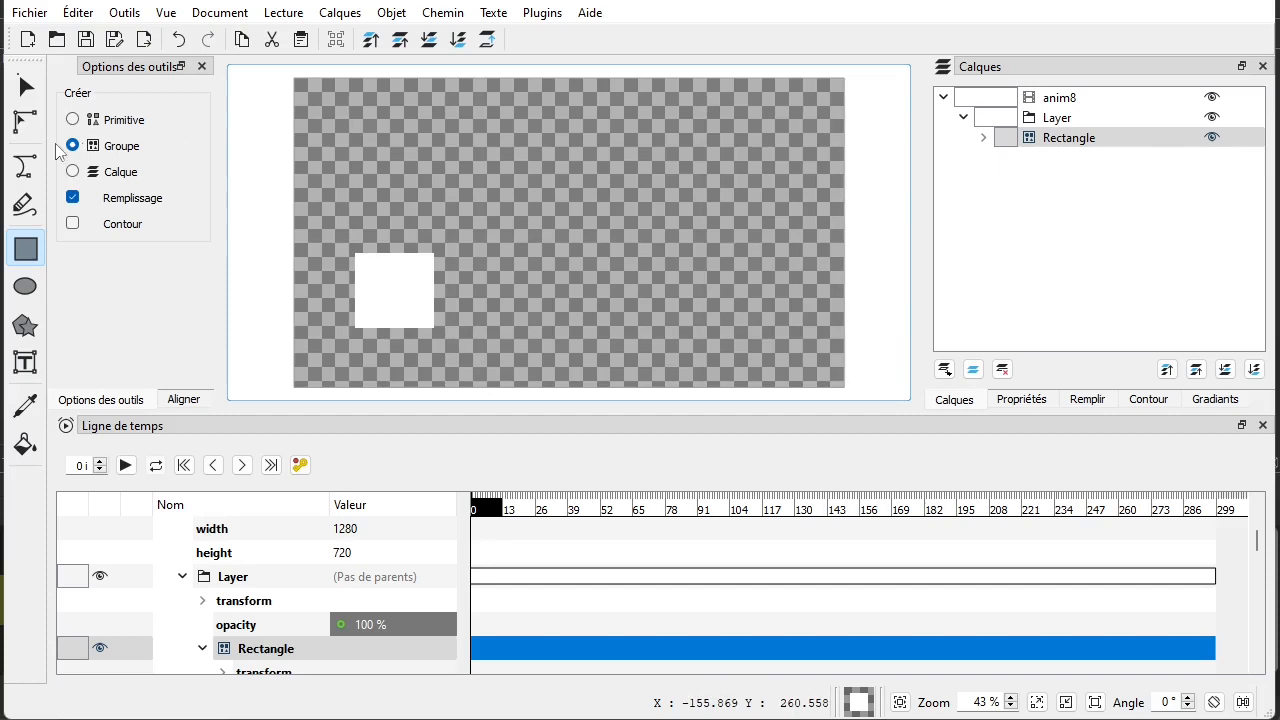
- Round the rectangle's corners slightly using its corner-radius handle, and deselect it
{"action": "left_click", "coordinate": [27, 124]}
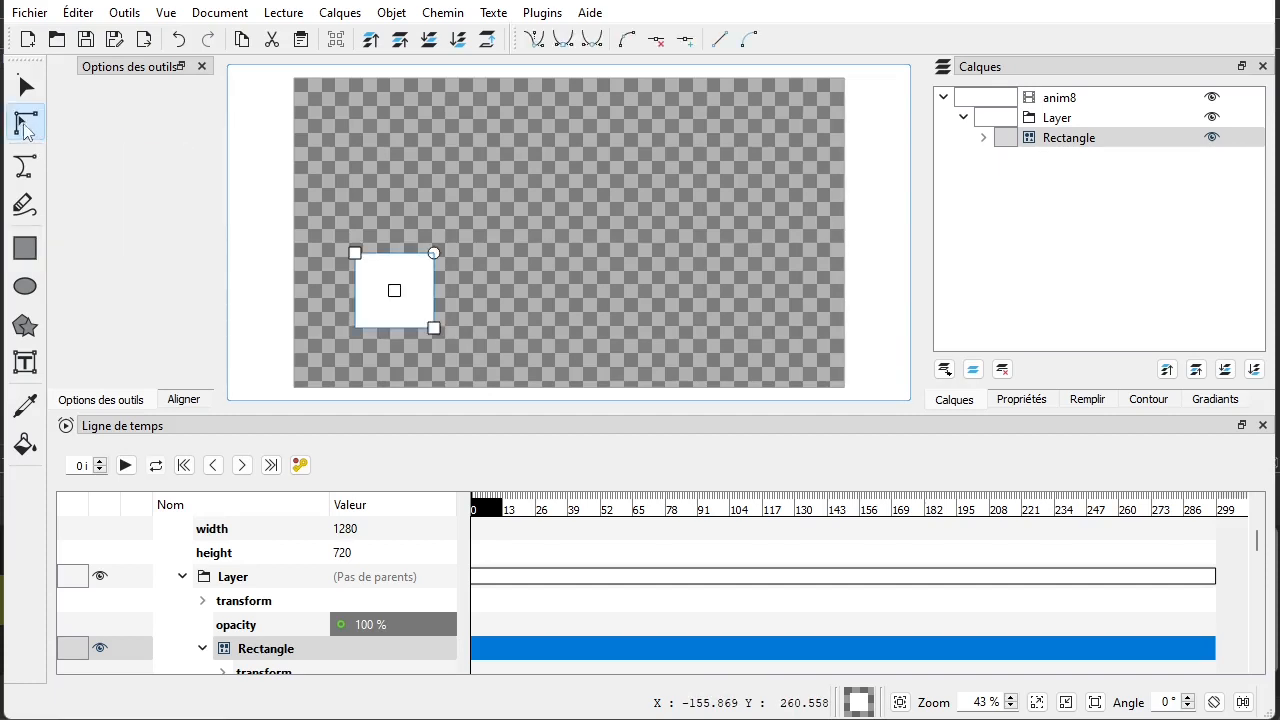
{"action": "scroll", "coordinate": [397, 250], "scroll_direction": "up", "scroll_amount": 1}
{"action": "scroll", "coordinate": [397, 250], "scroll_direction": "up", "scroll_amount": 1}
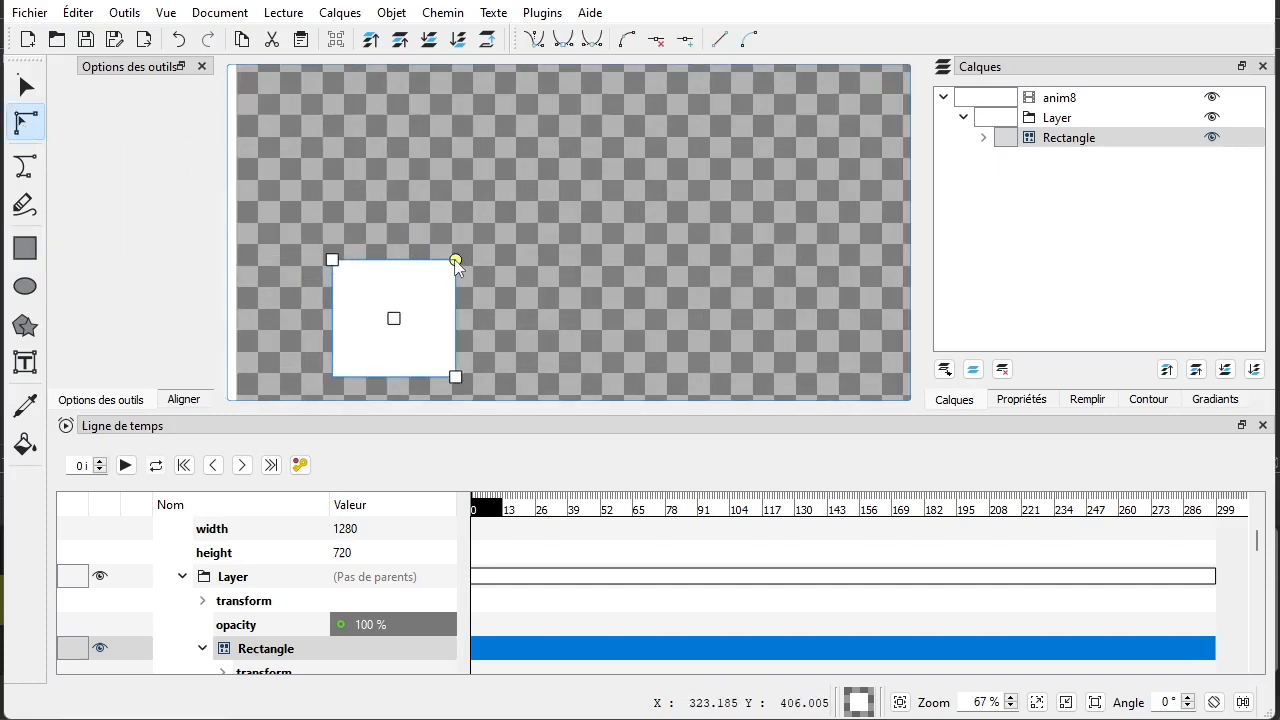
{"action": "left_click_drag", "start_coordinate": [455, 261], "coordinate": [458, 271]}
{"action": "key", "text": "alt+a"}
{"action": "left_click", "coordinate": [678, 267]}
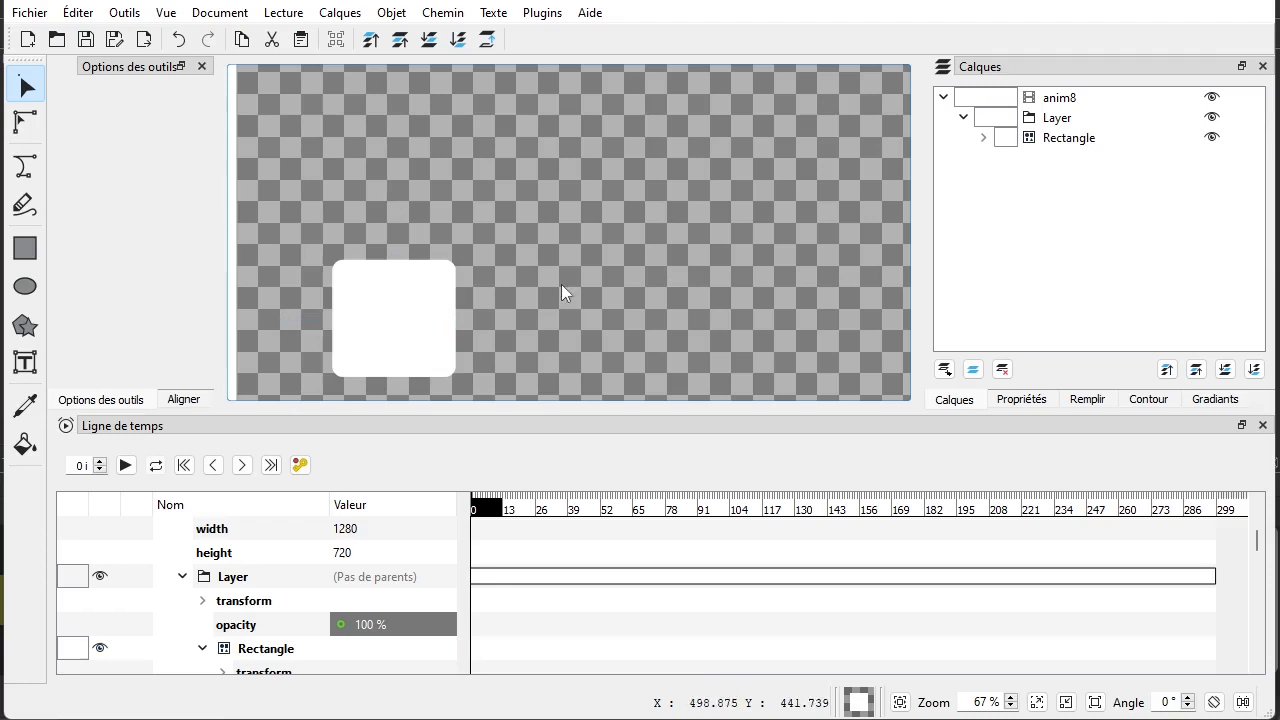
- Move the rounded rectangle so that it extends slightly past the canvas's left edge
{"action": "left_click_drag", "start_coordinate": [543, 307], "coordinate": [416, 285]}
{"action": "scroll", "coordinate": [560, 279], "scroll_direction": "down", "scroll_amount": 2}
{"action": "left_click", "coordinate": [500, 270]}
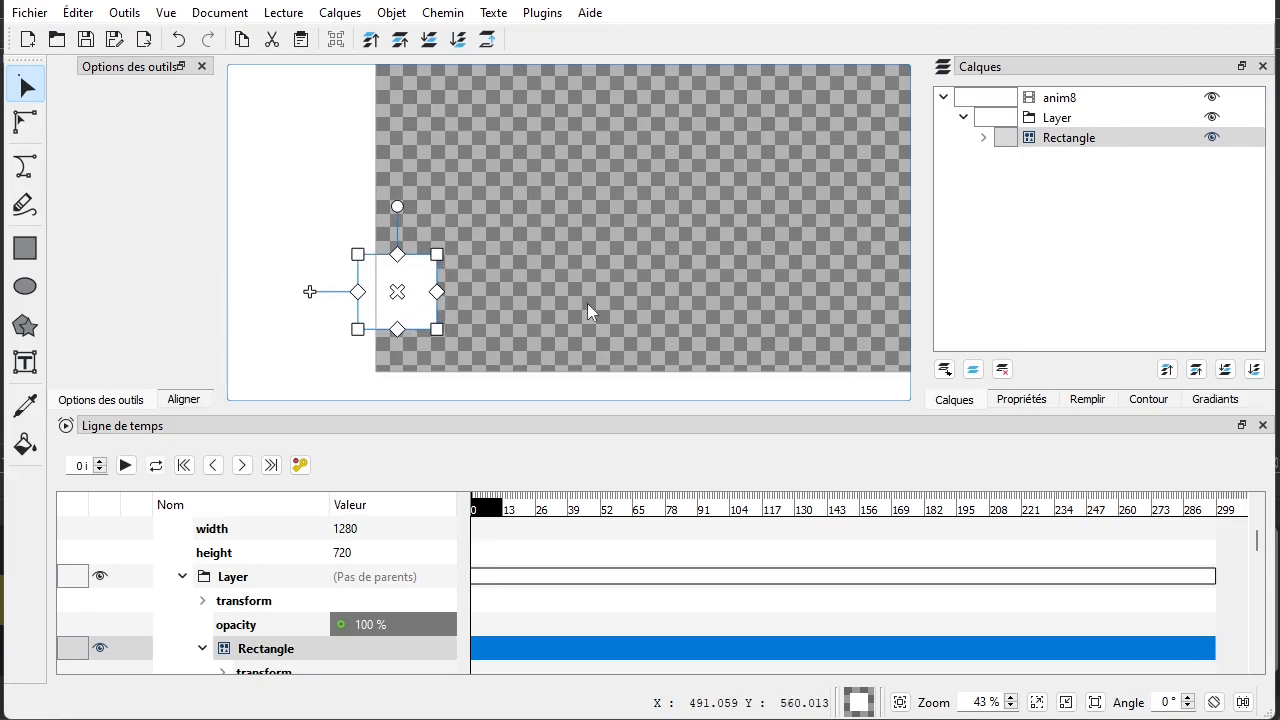
- Compare with the arrow shape in the reference image and convert the rounded rectangle to an editable path
{"action": "left_click_drag", "start_coordinate": [1279, 88], "coordinate": [1265, 48]}
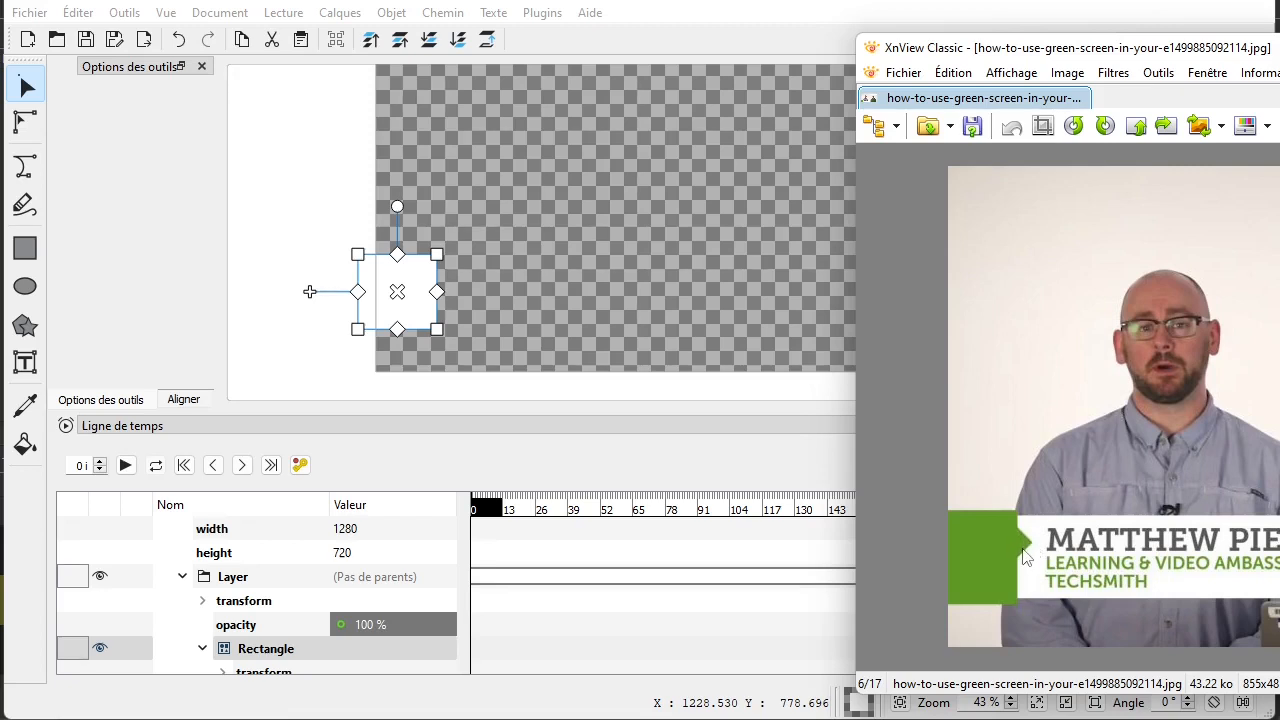
{"action": "left_click_drag", "start_coordinate": [1265, 48], "coordinate": [1279, 48]}
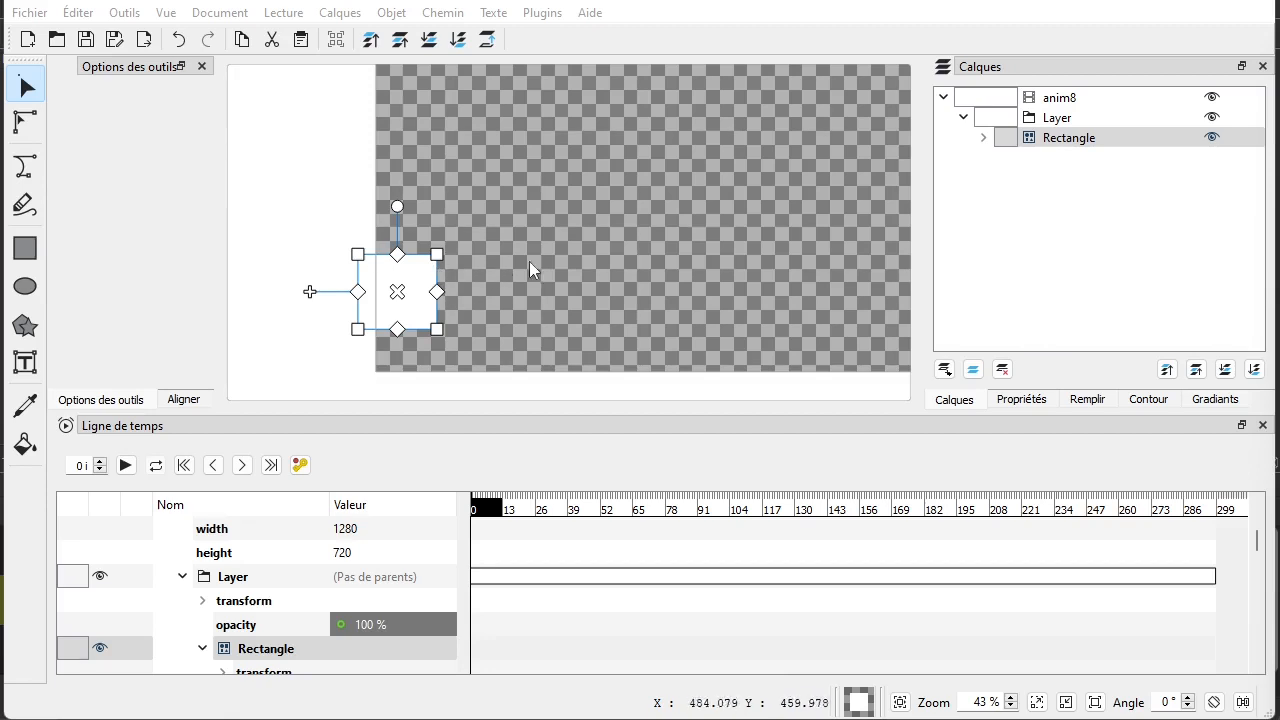
{"action": "left_click", "coordinate": [25, 122]}
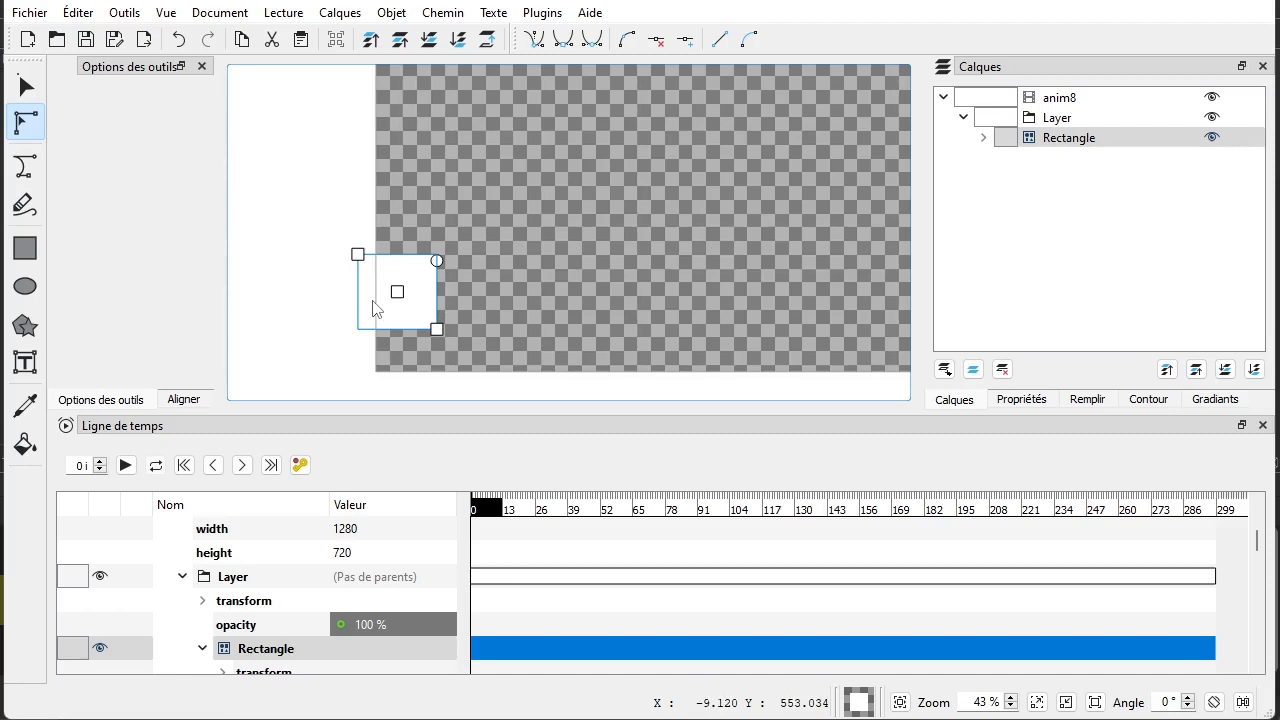
{"action": "left_click", "coordinate": [441, 13]}
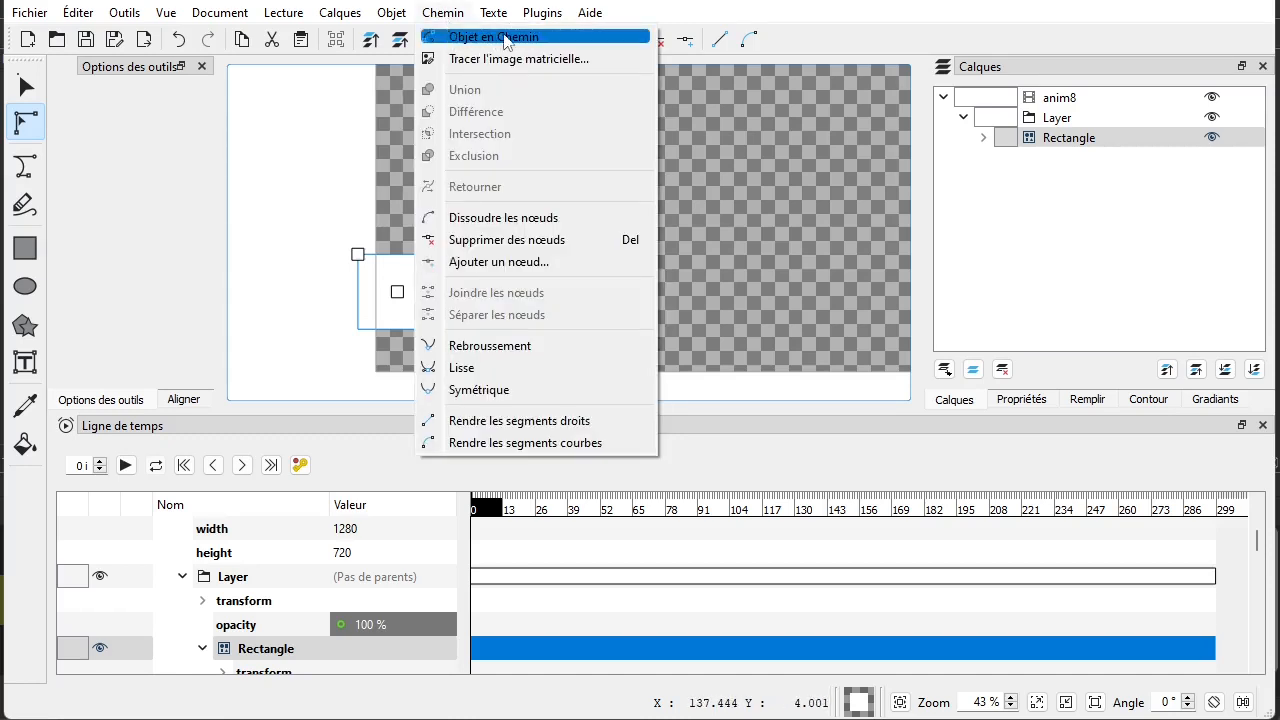
{"action": "left_click", "coordinate": [537, 38]}
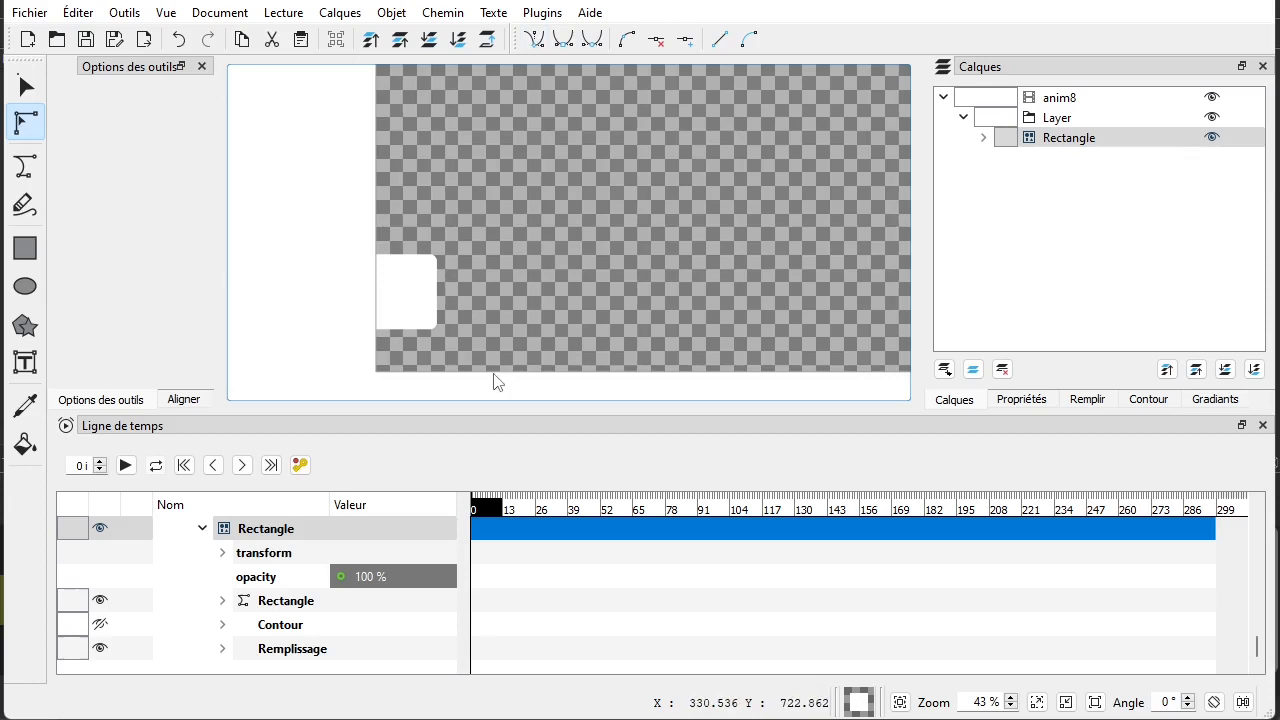
{"action": "left_click", "coordinate": [406, 300]}
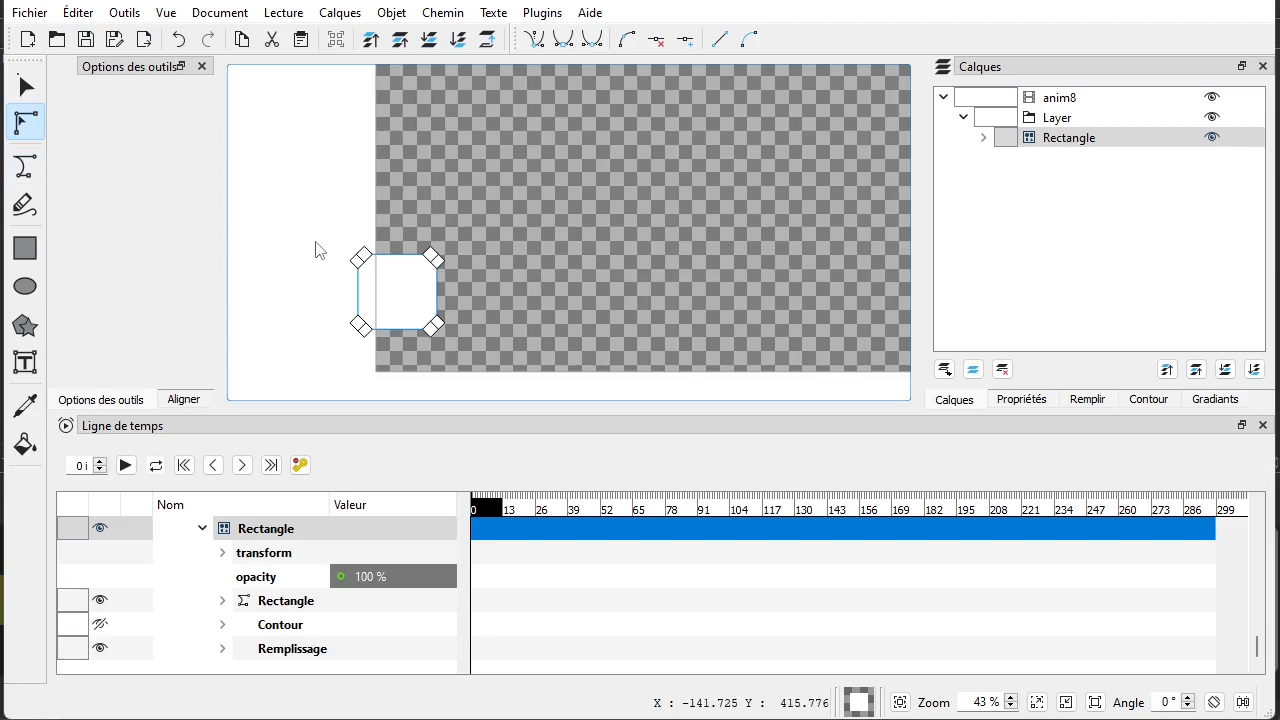
- Insert three nodes along the middle of the rectangle path's right edge
{"action": "scroll", "coordinate": [425, 291], "scroll_direction": "up", "scroll_amount": 2}
{"action": "scroll", "coordinate": [425, 291], "scroll_direction": "up", "scroll_amount": 2}
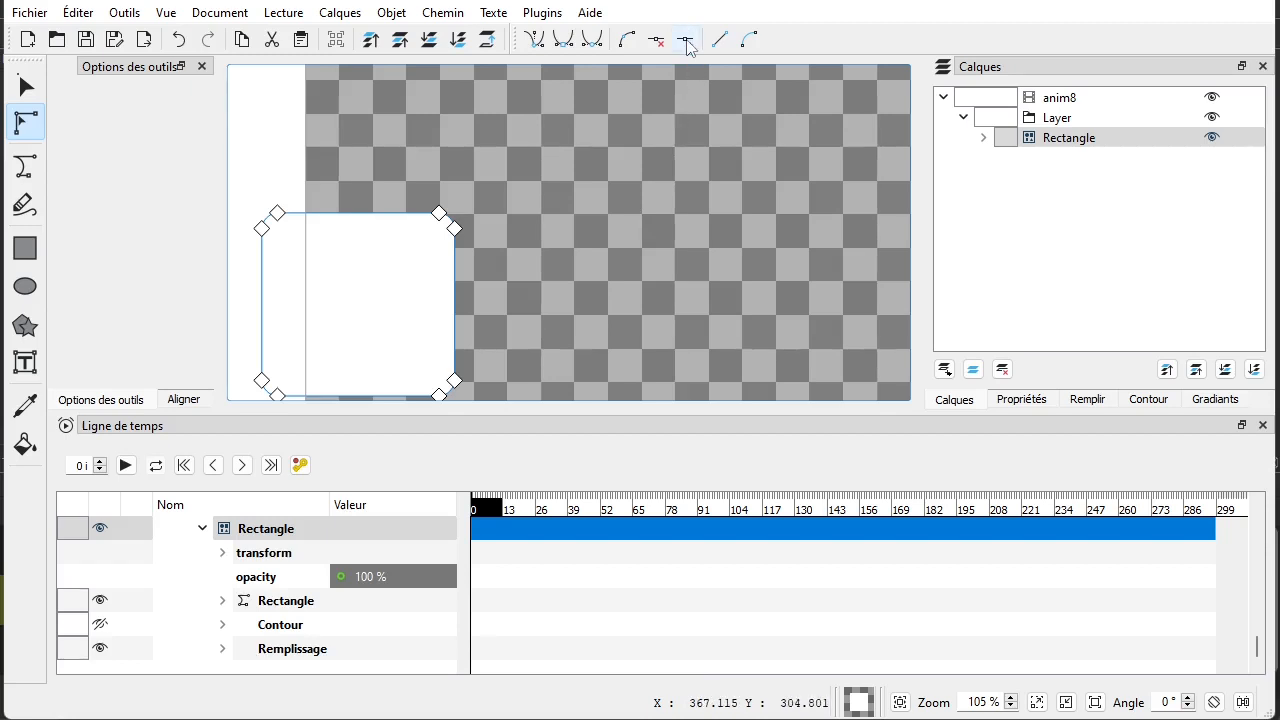
{"action": "left_click", "coordinate": [166, 12]}
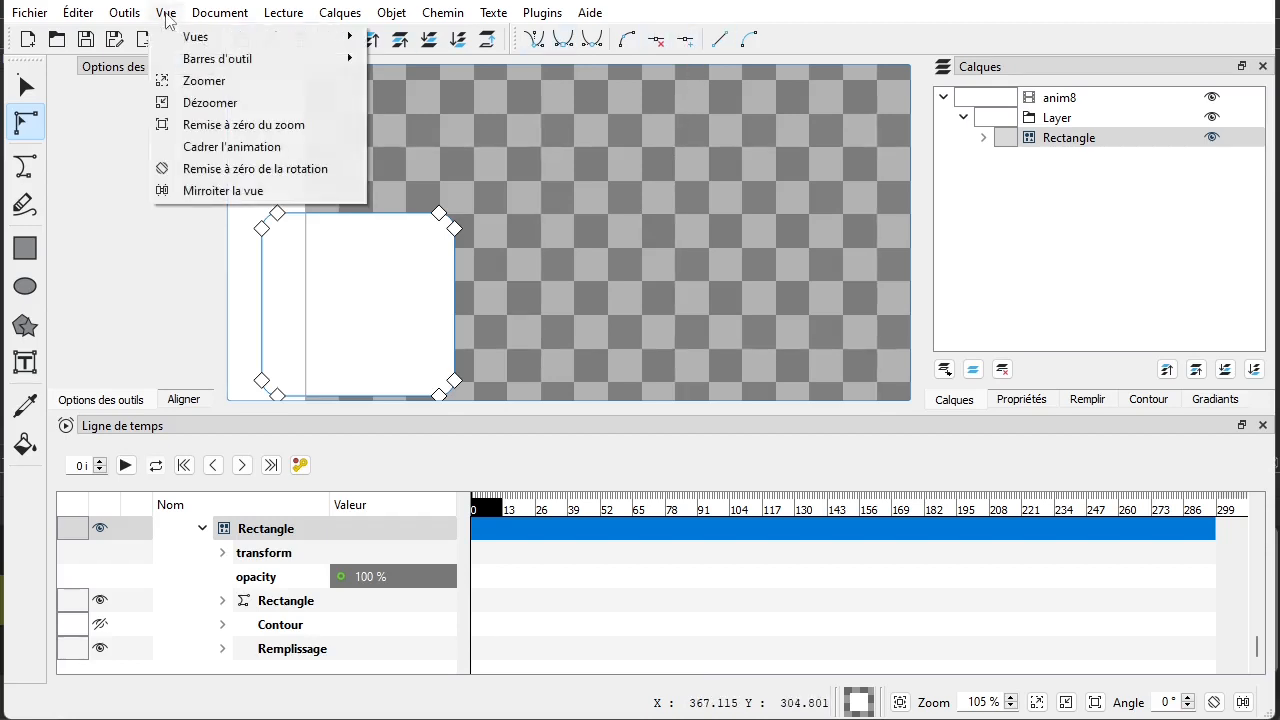
{"action": "mouse_move", "coordinate": [216, 60]}
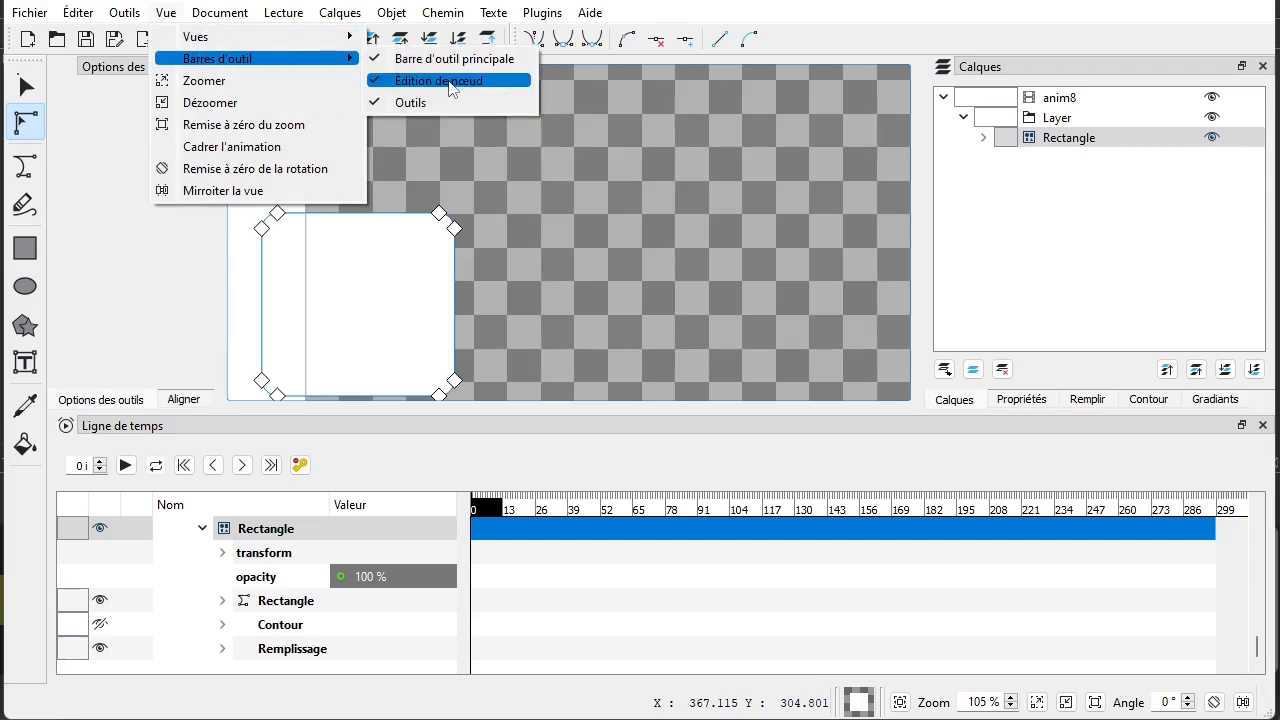
{"action": "left_click", "coordinate": [805, 30]}
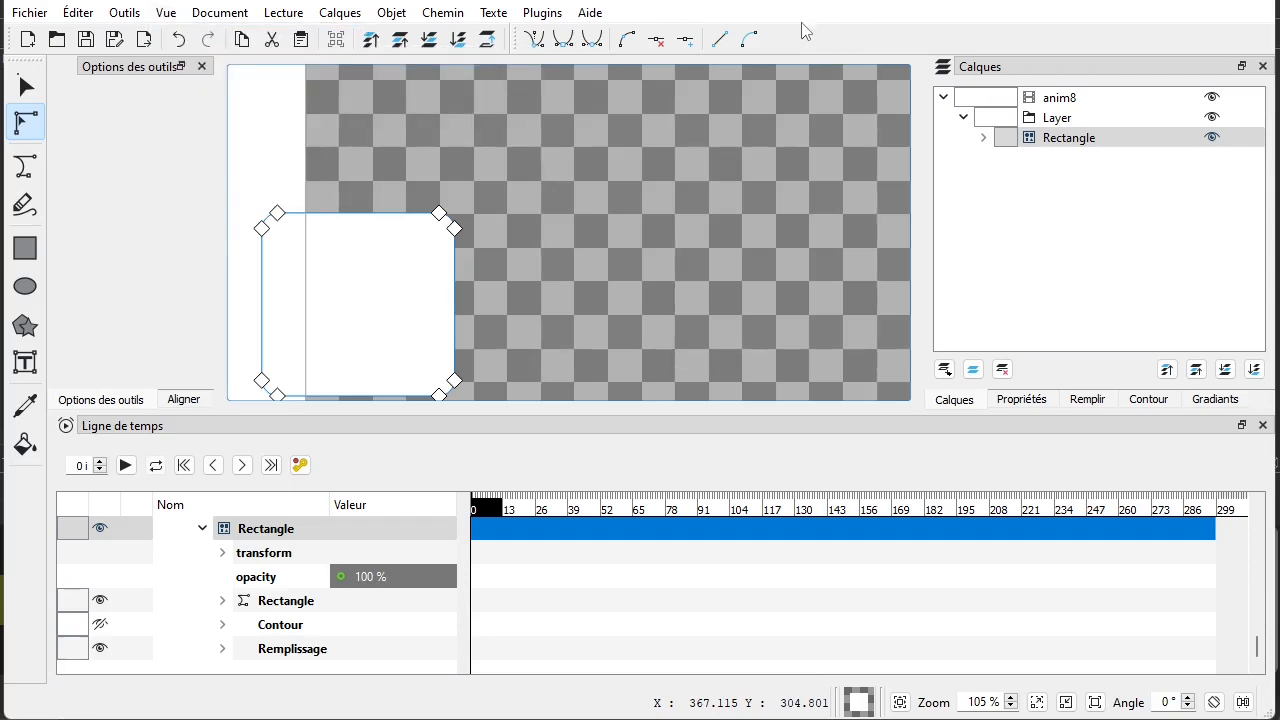
{"action": "left_click", "coordinate": [686, 42]}
{"action": "left_click", "coordinate": [455, 252]}
{"action": "left_click", "coordinate": [469, 312]}
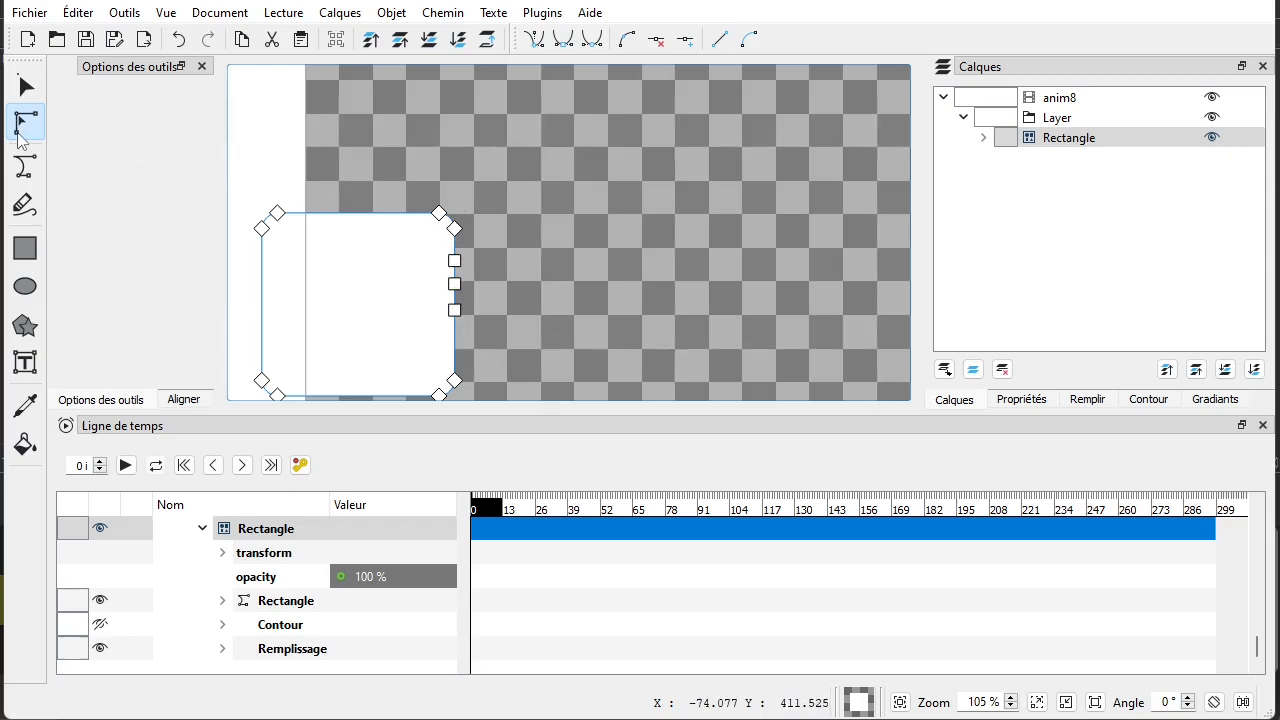
- Make the three added nodes cusps and pull the middle one outward to form a small right-pointing arrow tip
{"action": "left_click_drag", "start_coordinate": [489, 259], "coordinate": [436, 335]}
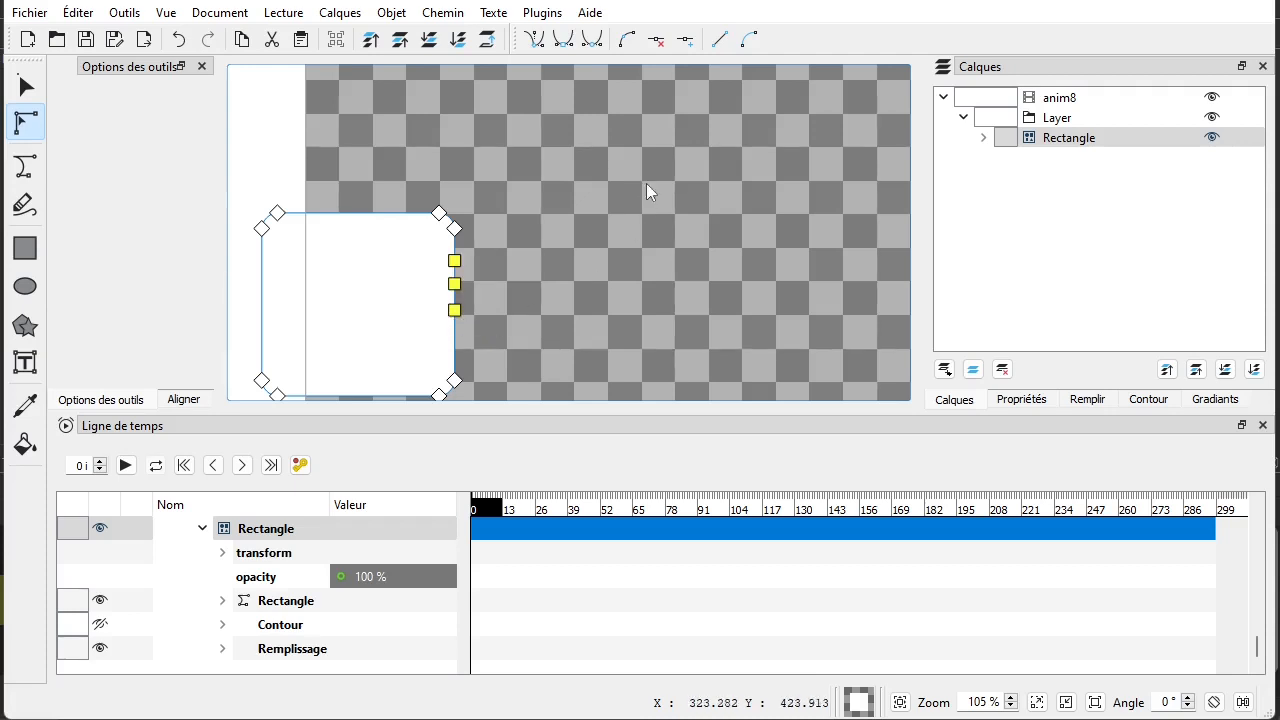
{"action": "left_click", "coordinate": [534, 40]}
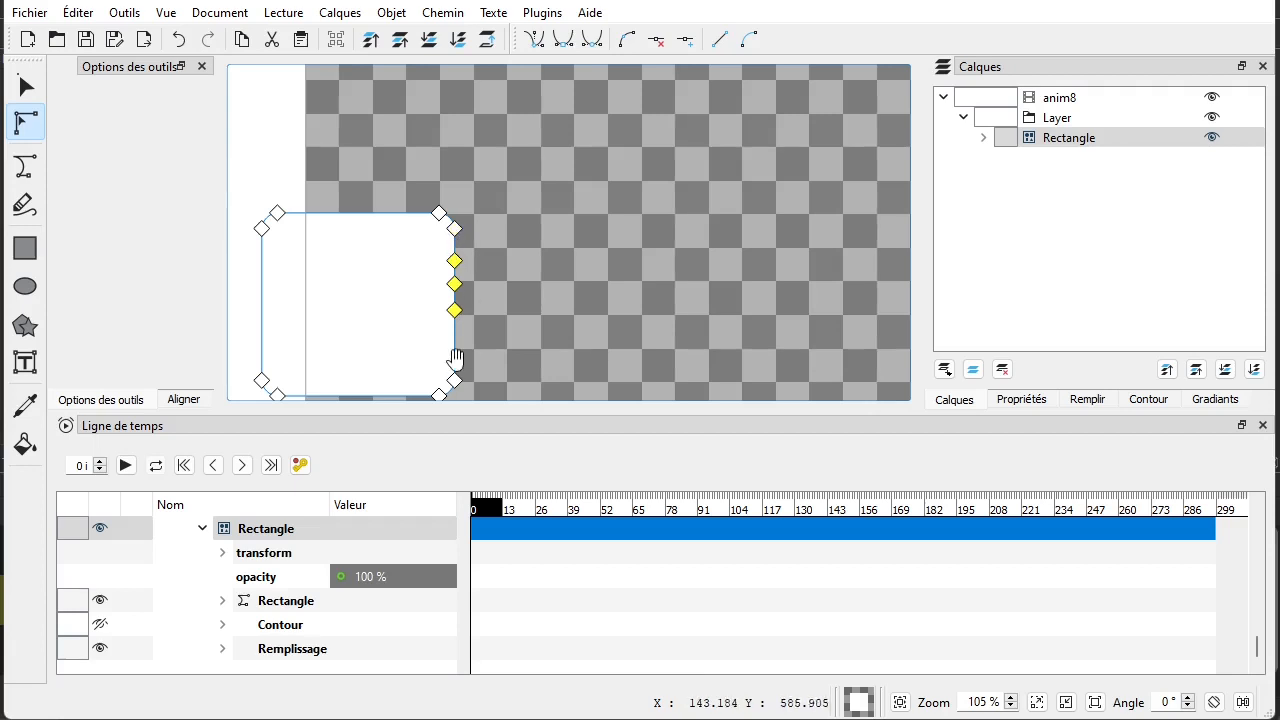
{"action": "left_click", "coordinate": [514, 284]}
{"action": "left_click", "coordinate": [427, 300]}
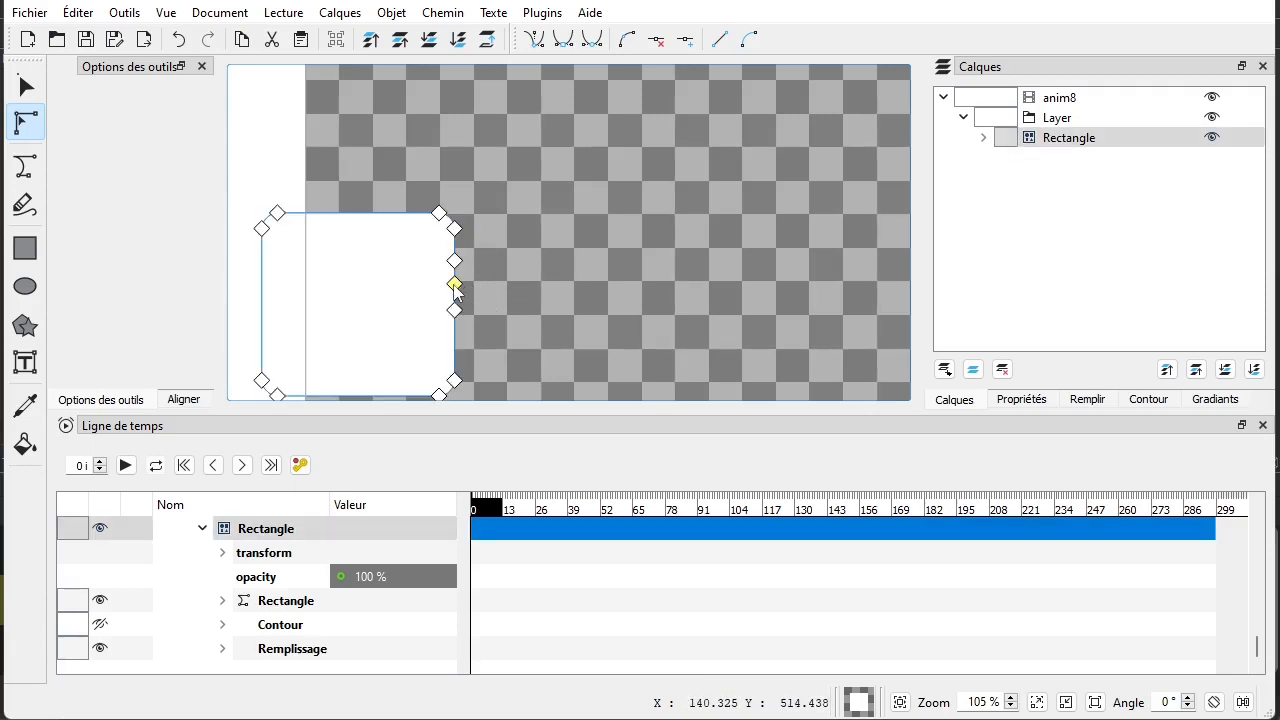
{"action": "left_click_drag", "start_coordinate": [456, 288], "coordinate": [481, 286]}
{"action": "left_click", "coordinate": [549, 281]}
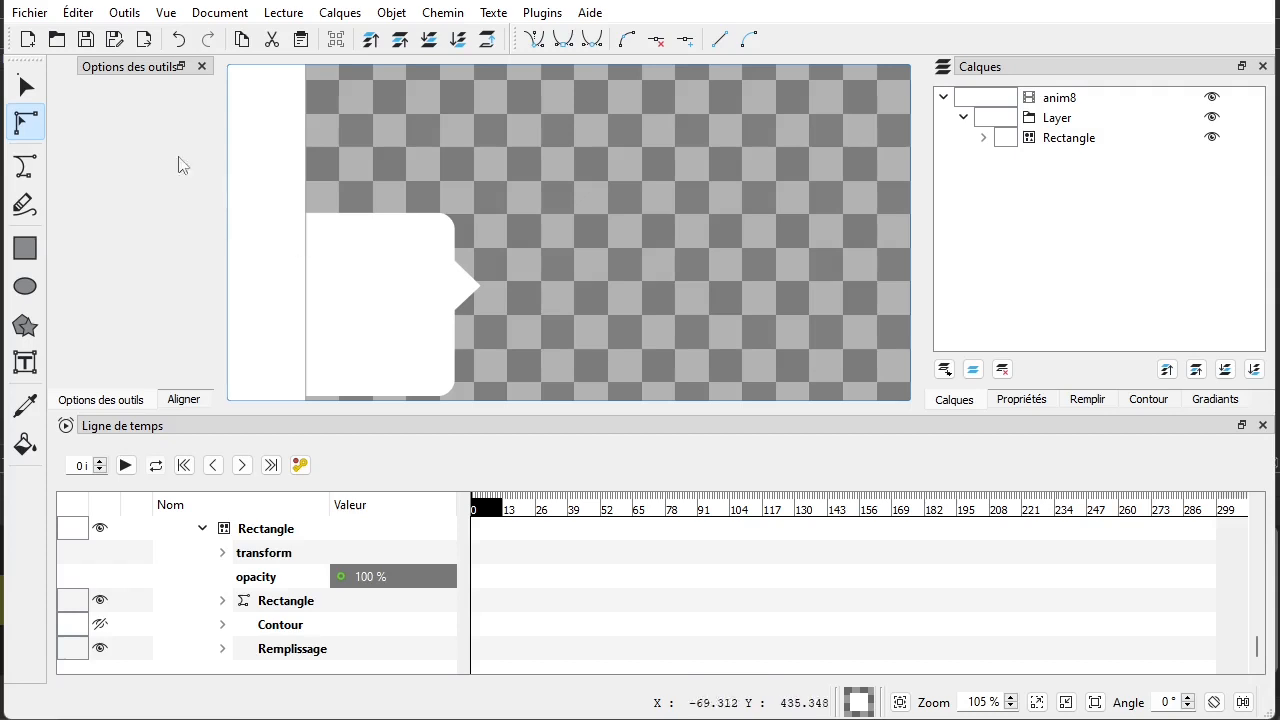
- Select the arrow-shaped block and set its fill to a muted green (#4c904d)
{"action": "left_click", "coordinate": [22, 88]}
{"action": "left_click", "coordinate": [410, 324]}
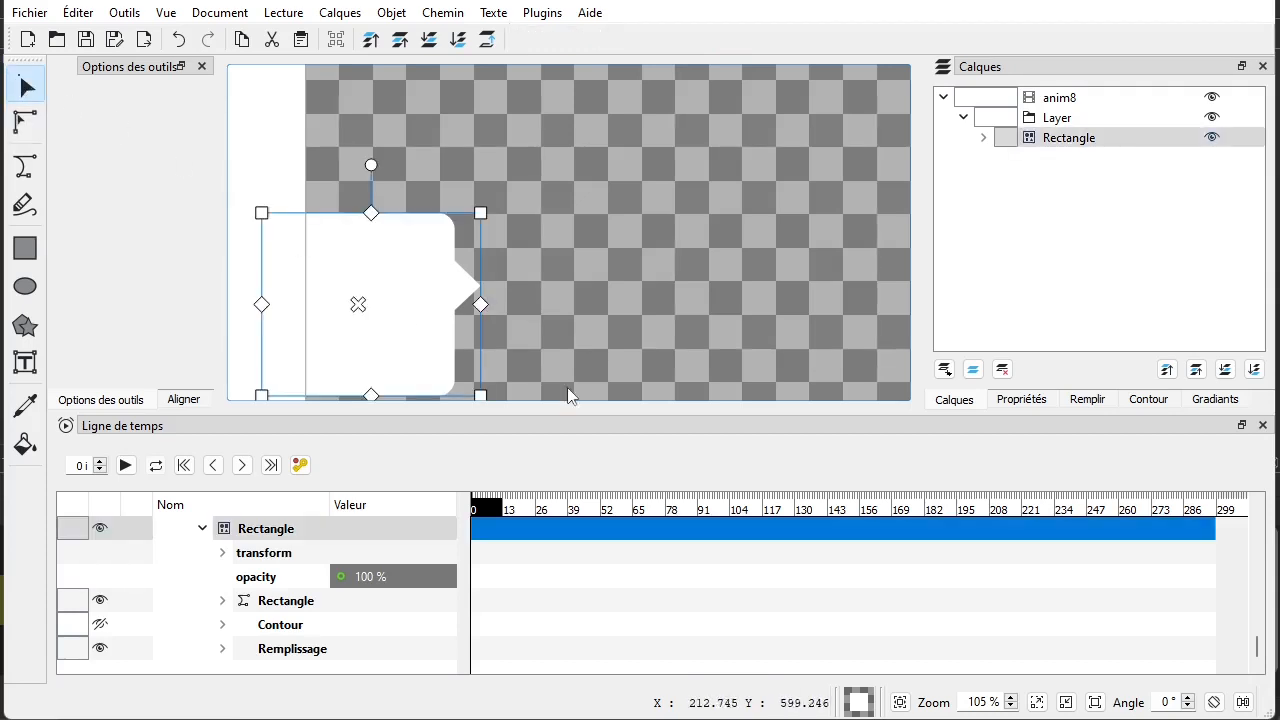
{"action": "left_click", "coordinate": [1087, 399]}
{"action": "mouse_move", "coordinate": [1086, 122]}
{"action": "left_mouse_down"}
{"action": "mouse_move", "coordinate": [1062, 140]}
{"action": "mouse_move", "coordinate": [1073, 137]}
{"action": "left_mouse_up"}
{"action": "mouse_move", "coordinate": [1050, 283]}
{"action": "left_mouse_down"}
{"action": "mouse_move", "coordinate": [1136, 312]}
{"action": "mouse_move", "coordinate": [1103, 315]}
{"action": "left_mouse_up"}
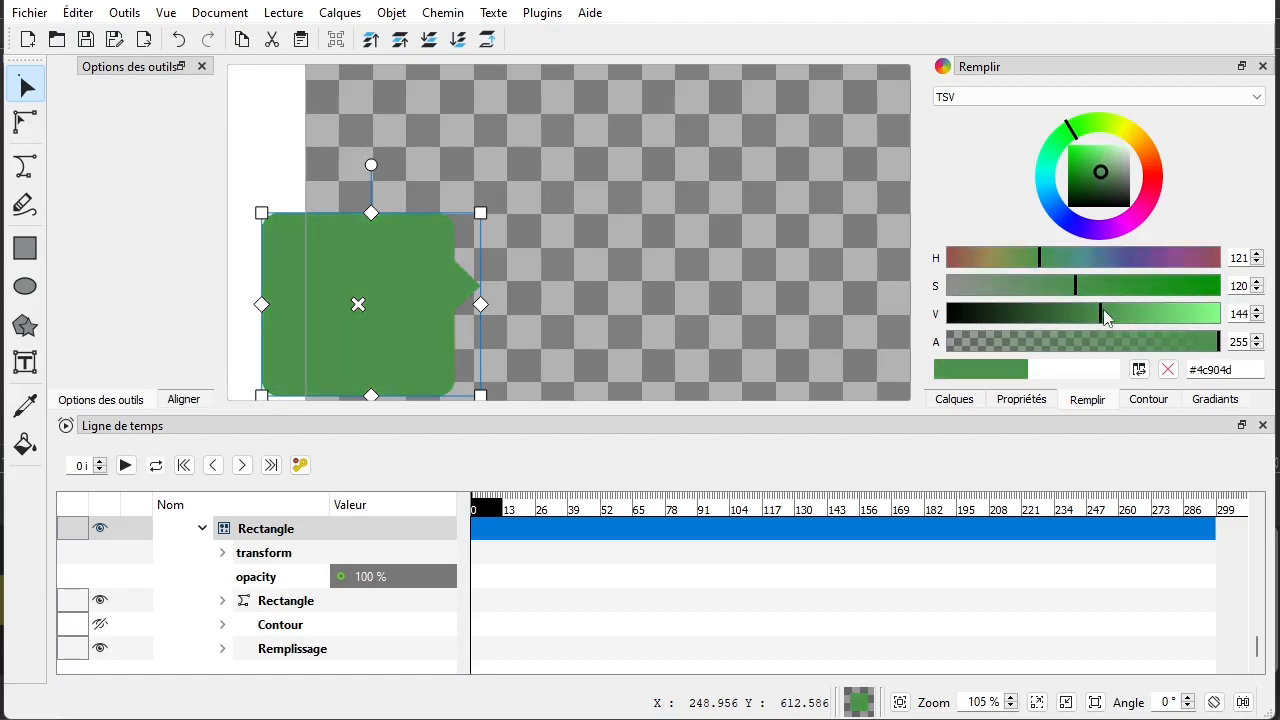
- Check the banner in the reference image and draw a long filled rectangle in Layer, from the arrow block across most of the canvas width
{"action": "left_click", "coordinate": [760, 256]}
{"action": "scroll", "coordinate": [745, 264], "scroll_direction": "down", "scroll_amount": 3}
{"action": "left_click_drag", "start_coordinate": [788, 278], "coordinate": [537, 277]}
{"action": "scroll", "coordinate": [538, 277], "scroll_direction": "down", "scroll_amount": 2}
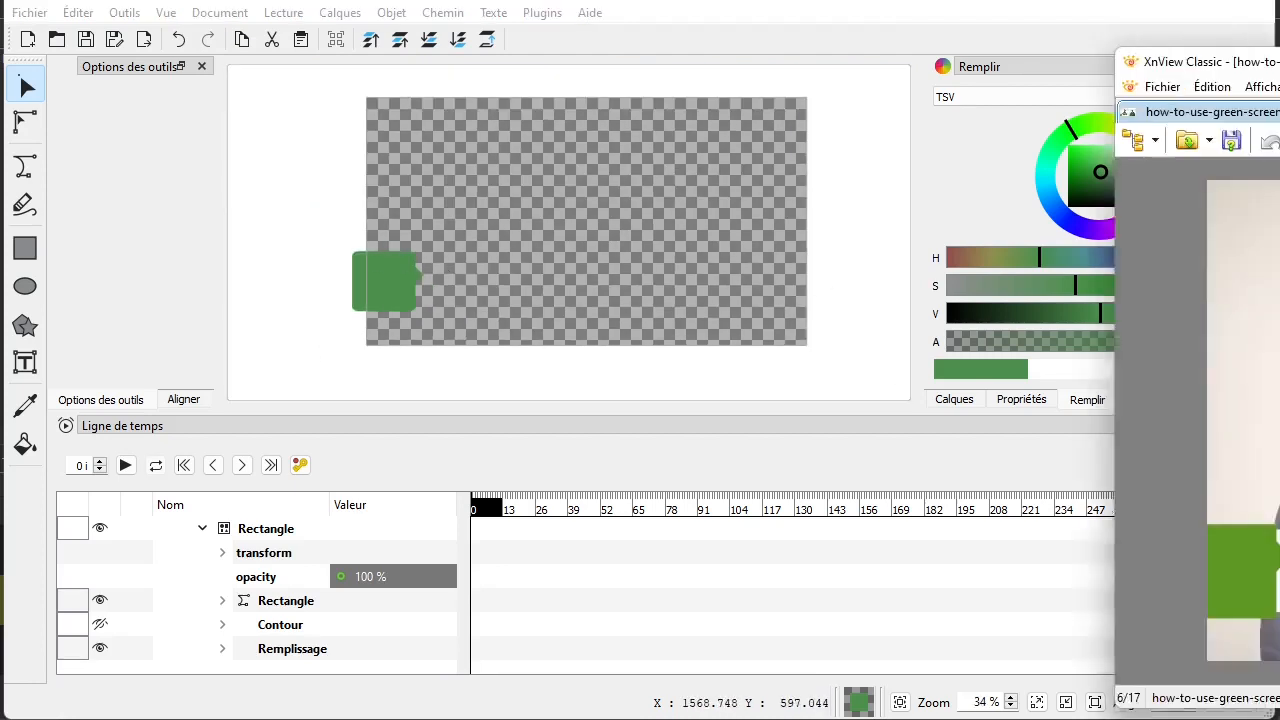
{"action": "left_click_drag", "start_coordinate": [1279, 61], "coordinate": [724, 71]}
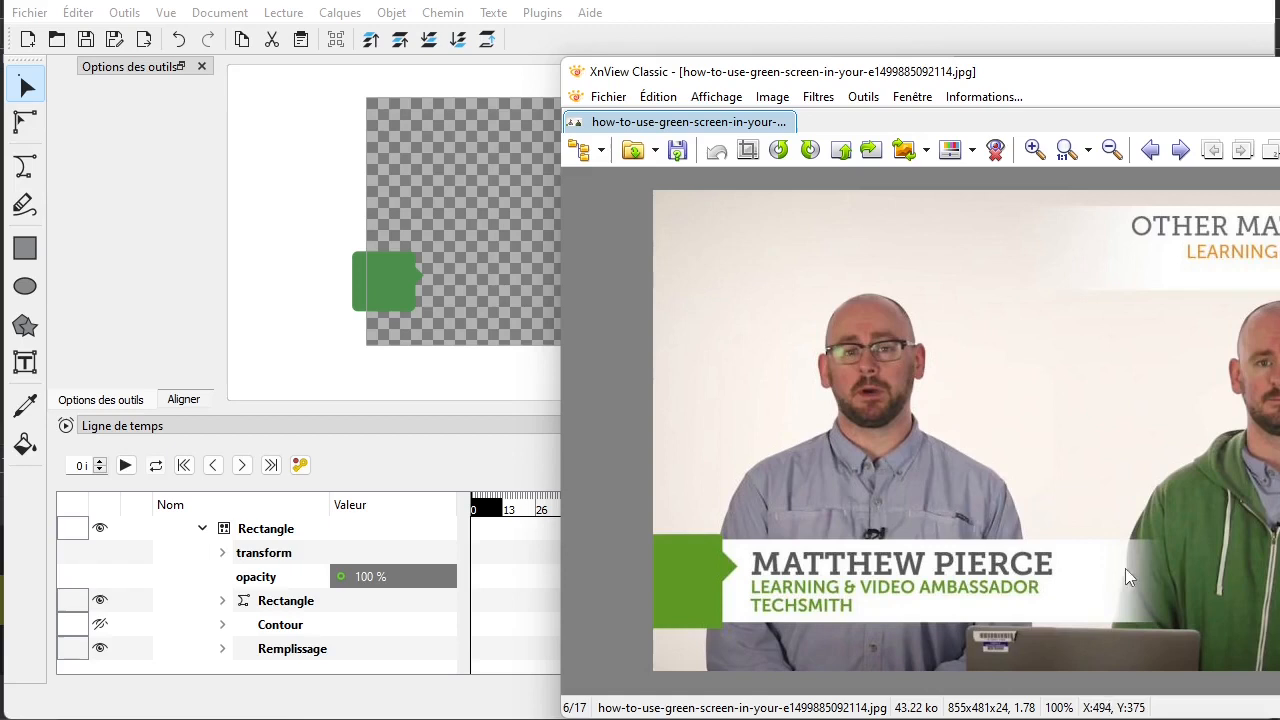
{"action": "left_click_drag", "start_coordinate": [915, 75], "coordinate": [1279, 45]}
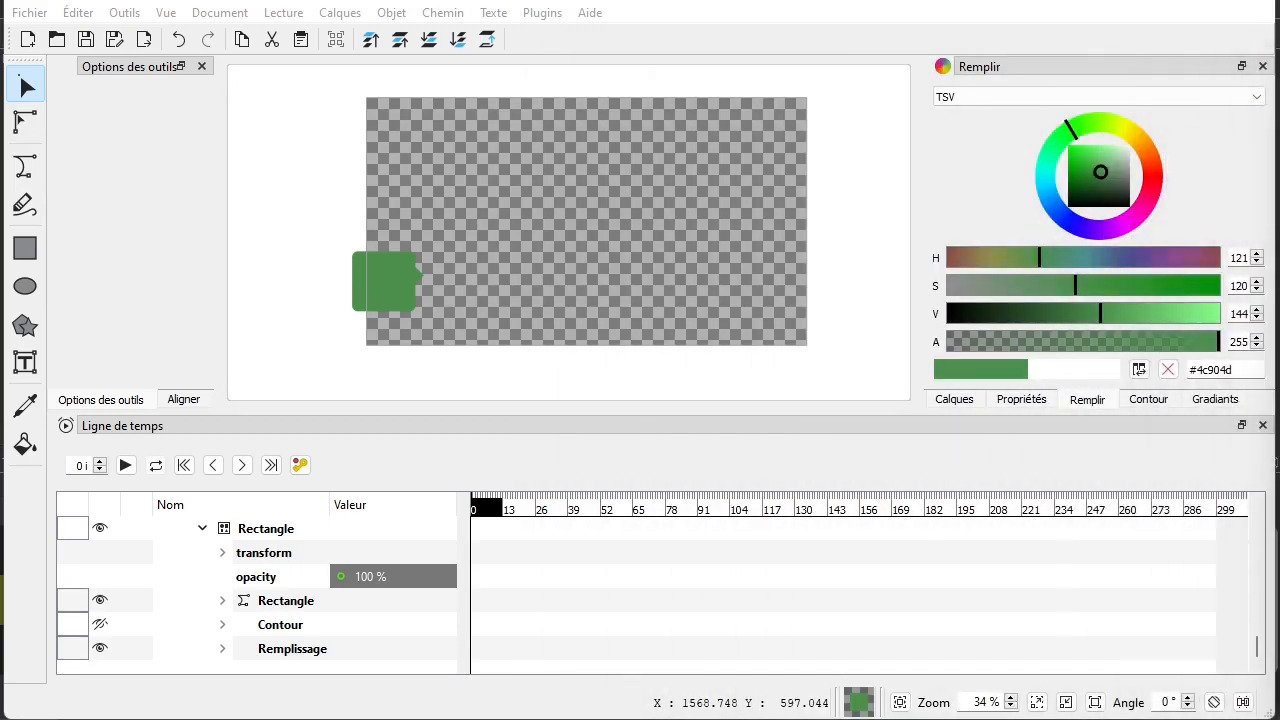
{"action": "left_click", "coordinate": [25, 249]}
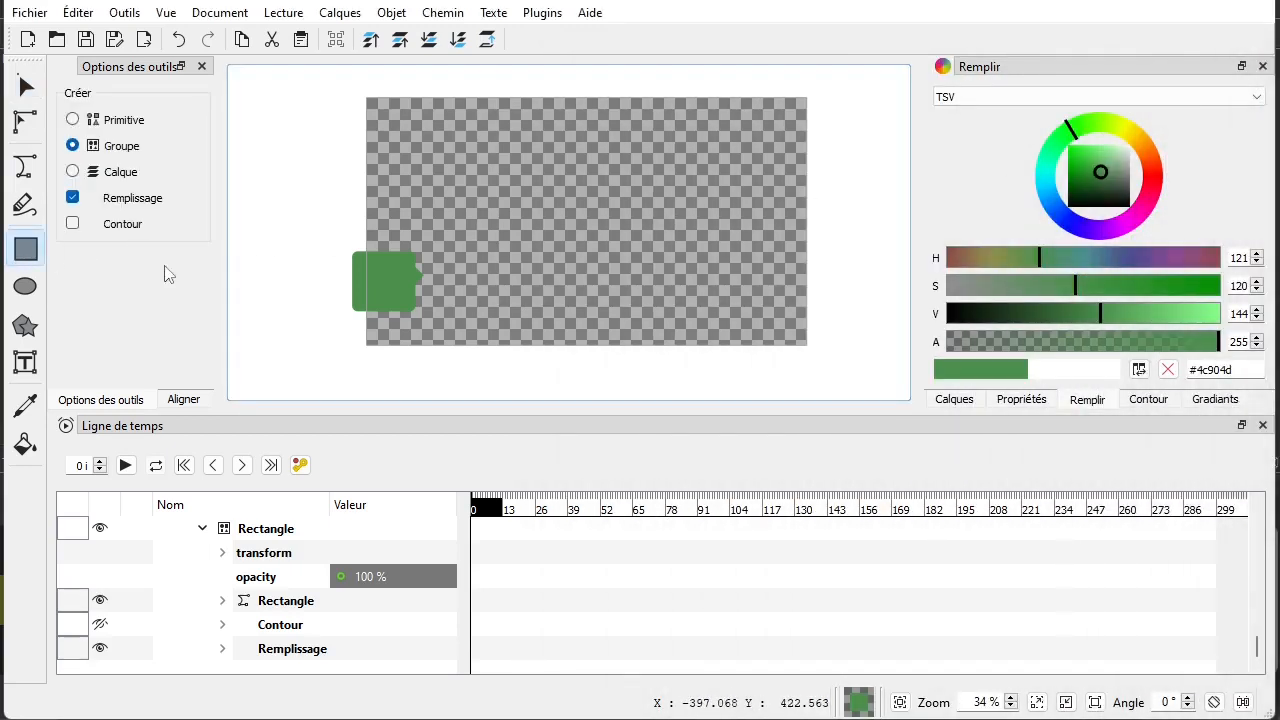
{"action": "left_click", "coordinate": [964, 401]}
{"action": "left_click", "coordinate": [1036, 120]}
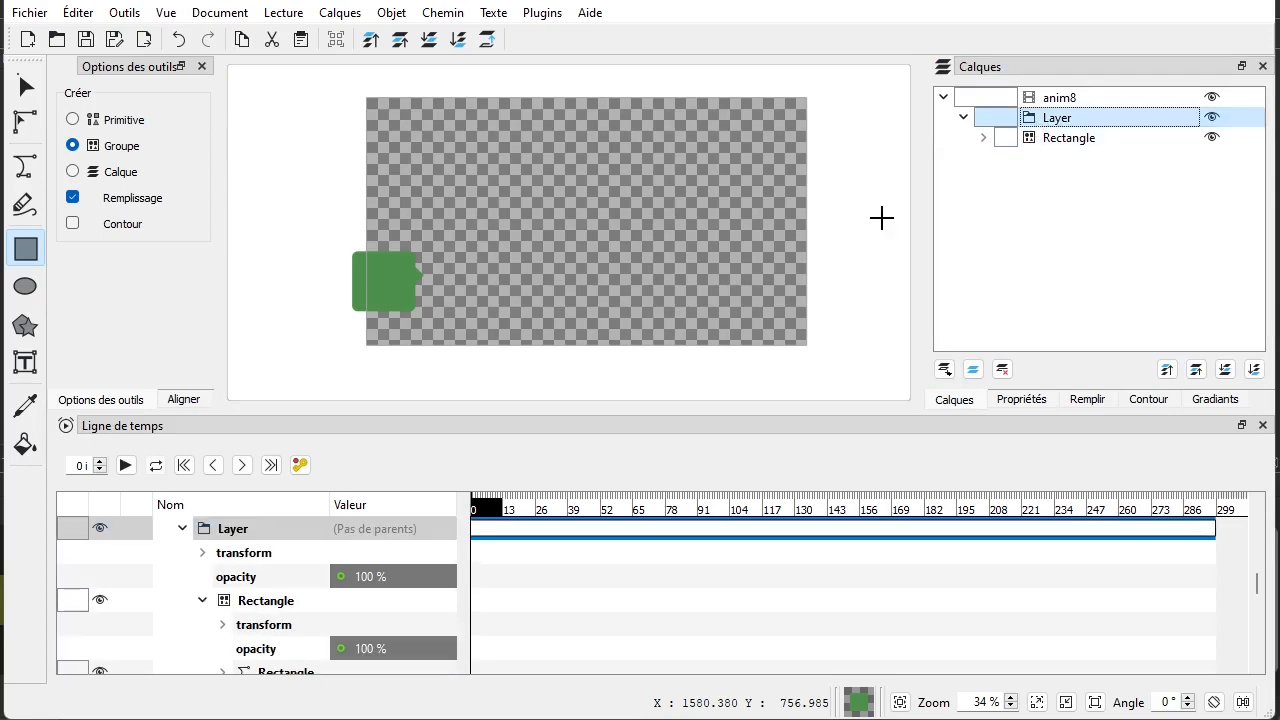
{"action": "left_click_drag", "start_coordinate": [371, 258], "coordinate": [757, 305]}
- Change the new long rectangle's fill to white (#ffffff)
{"action": "left_click", "coordinate": [26, 87]}
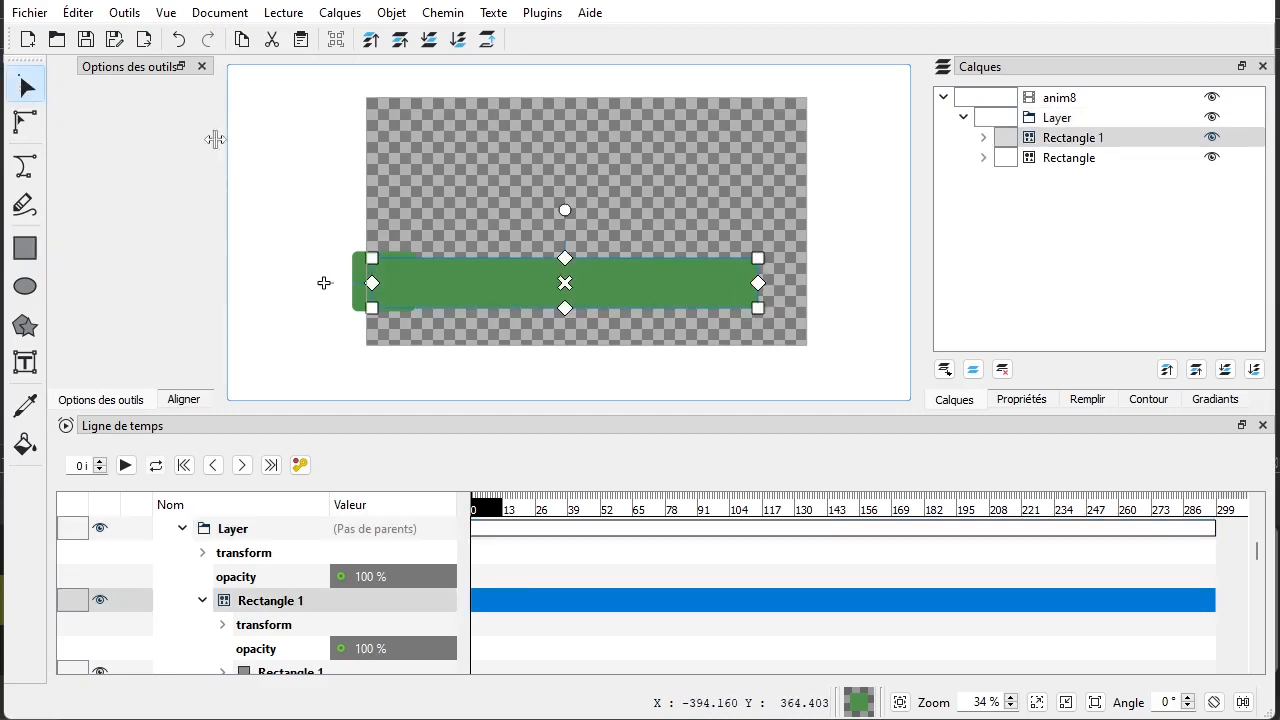
{"action": "left_click", "coordinate": [1083, 400]}
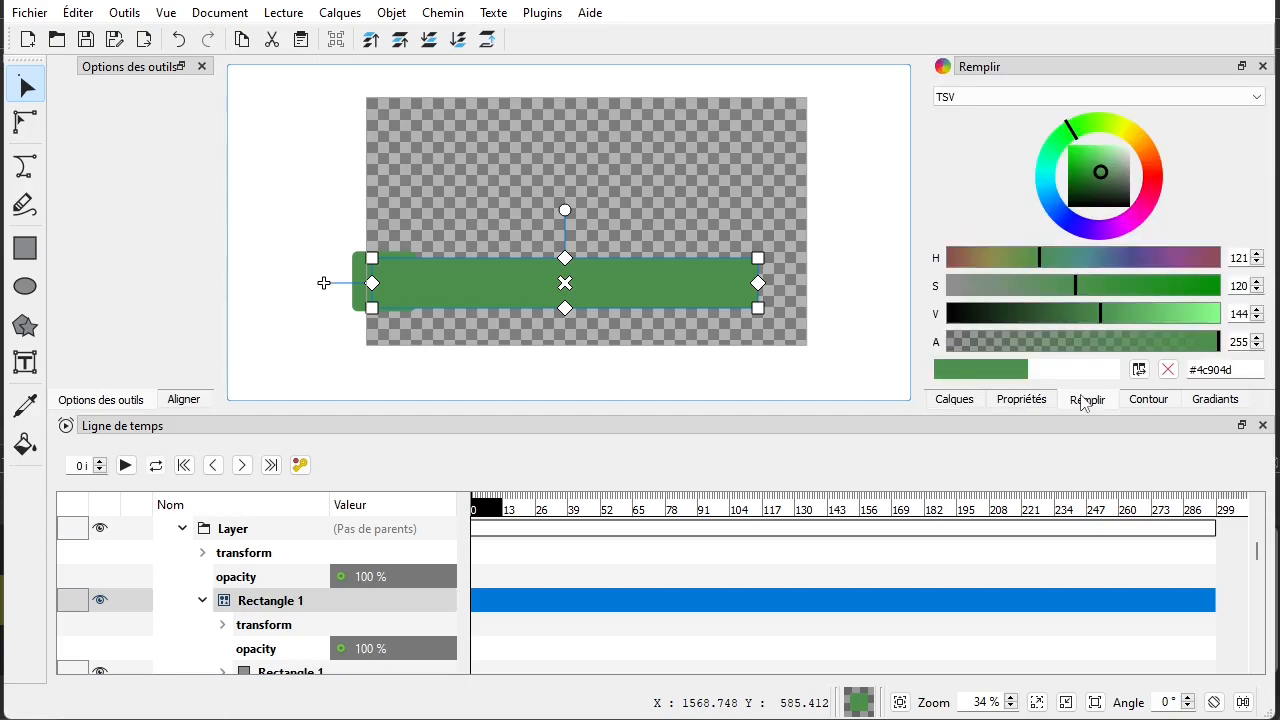
{"action": "left_click_drag", "start_coordinate": [1086, 188], "coordinate": [1165, 132]}
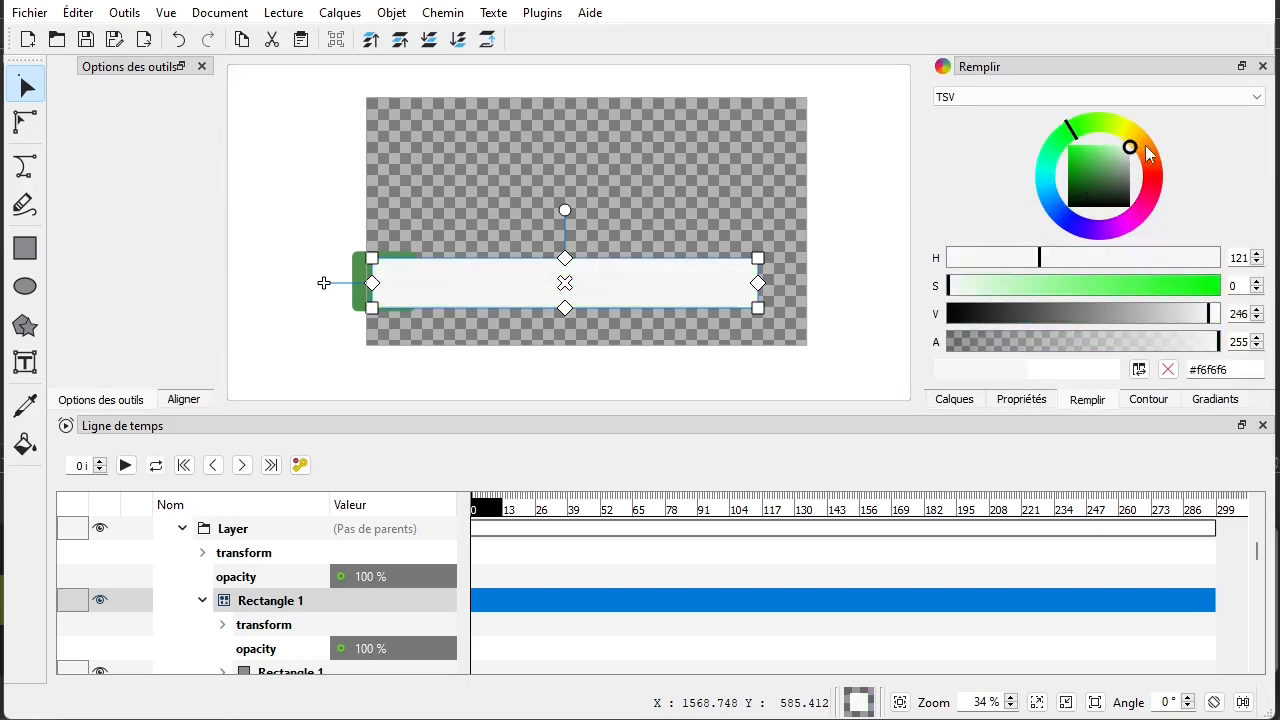
- Lower the white rectangle in the stacking order so that it lies behind the green arrow block
{"action": "scroll", "coordinate": [435, 289], "scroll_direction": "up", "scroll_amount": 1}
{"action": "scroll", "coordinate": [435, 289], "scroll_direction": "up", "scroll_amount": 3}
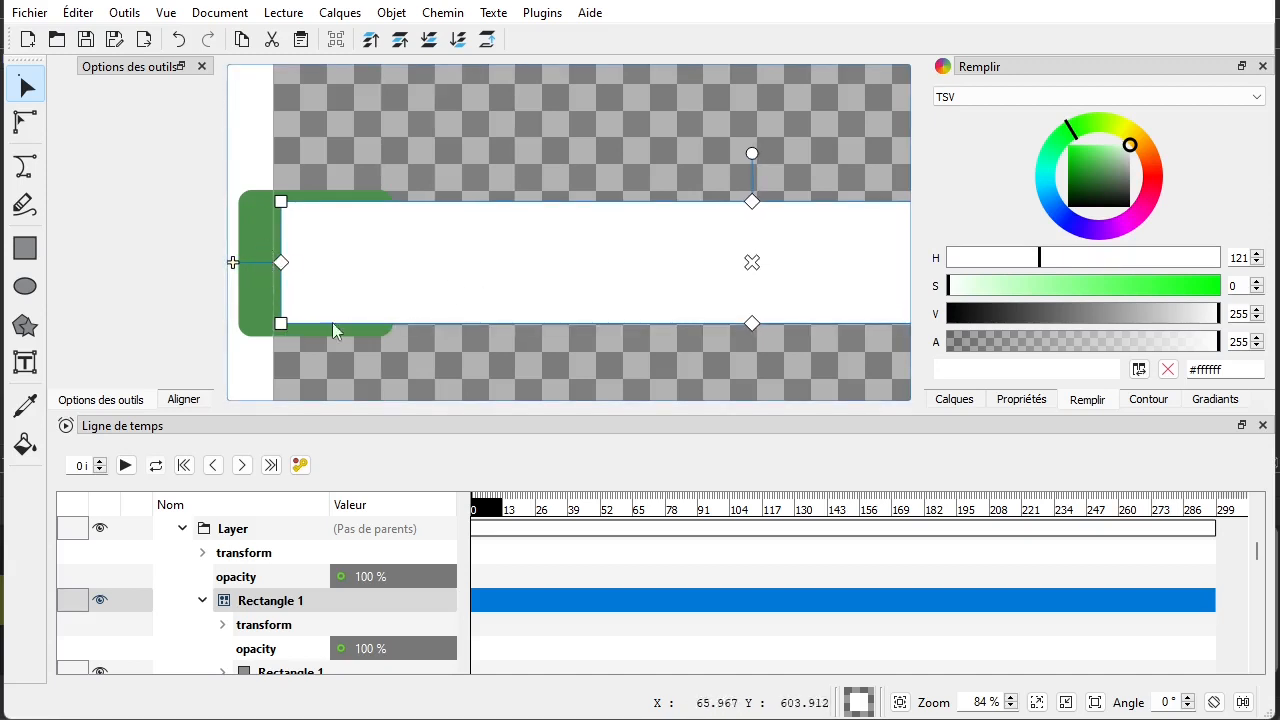
{"action": "left_click", "coordinate": [430, 41]}
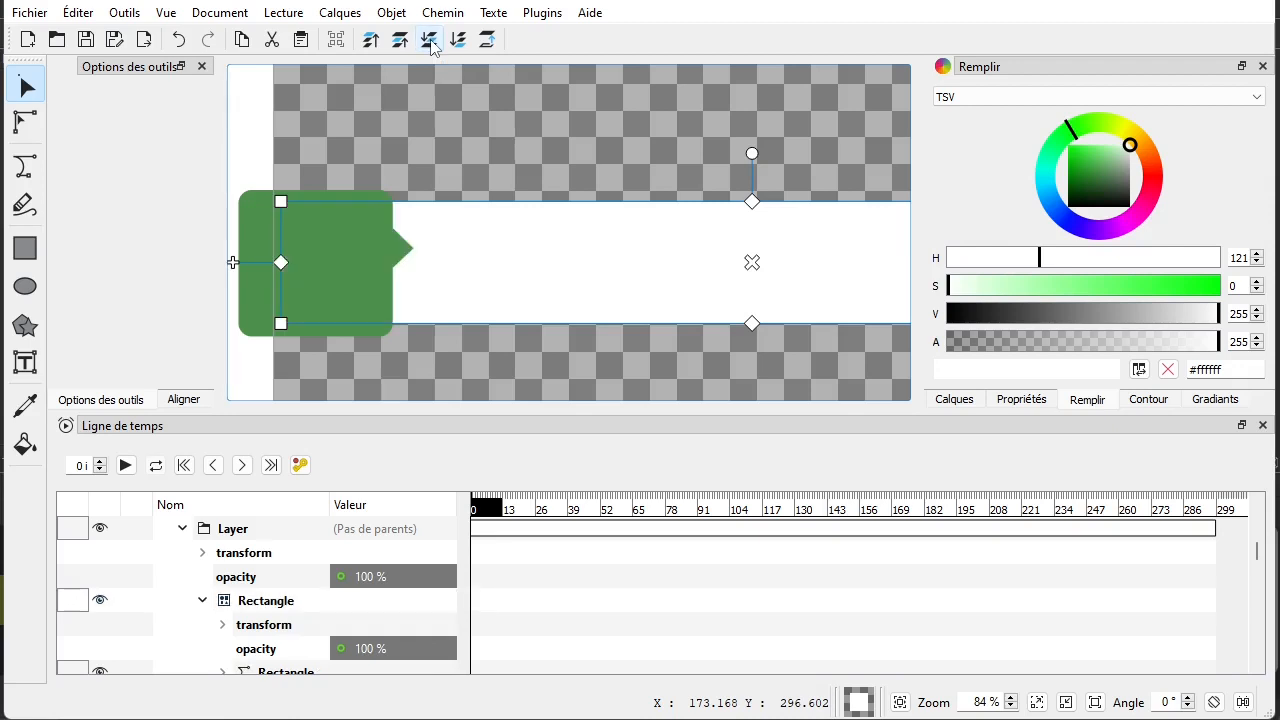
- Use the colour selection dialog to set the rectangle's primary fill colour back to pure white, #ffffff
{"action": "scroll", "coordinate": [474, 357], "scroll_direction": "down", "scroll_amount": 3}
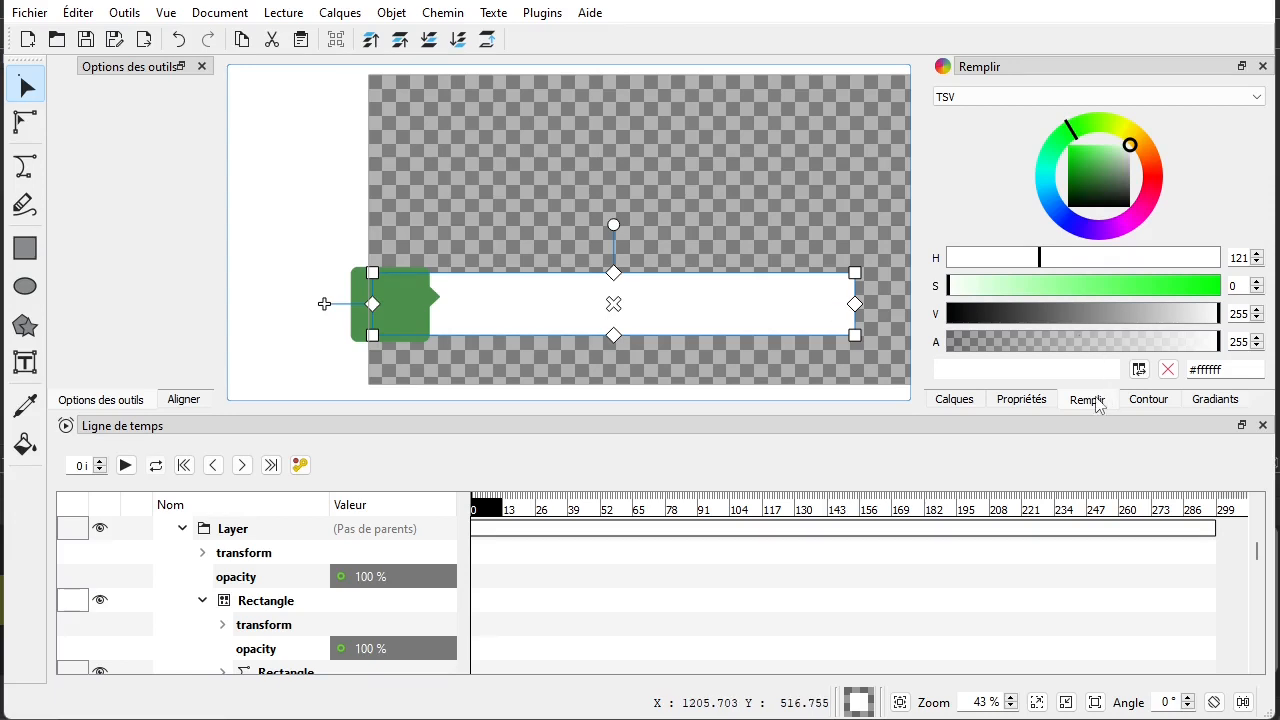
{"action": "scroll", "coordinate": [1050, 313], "scroll_direction": "down", "scroll_amount": 2}
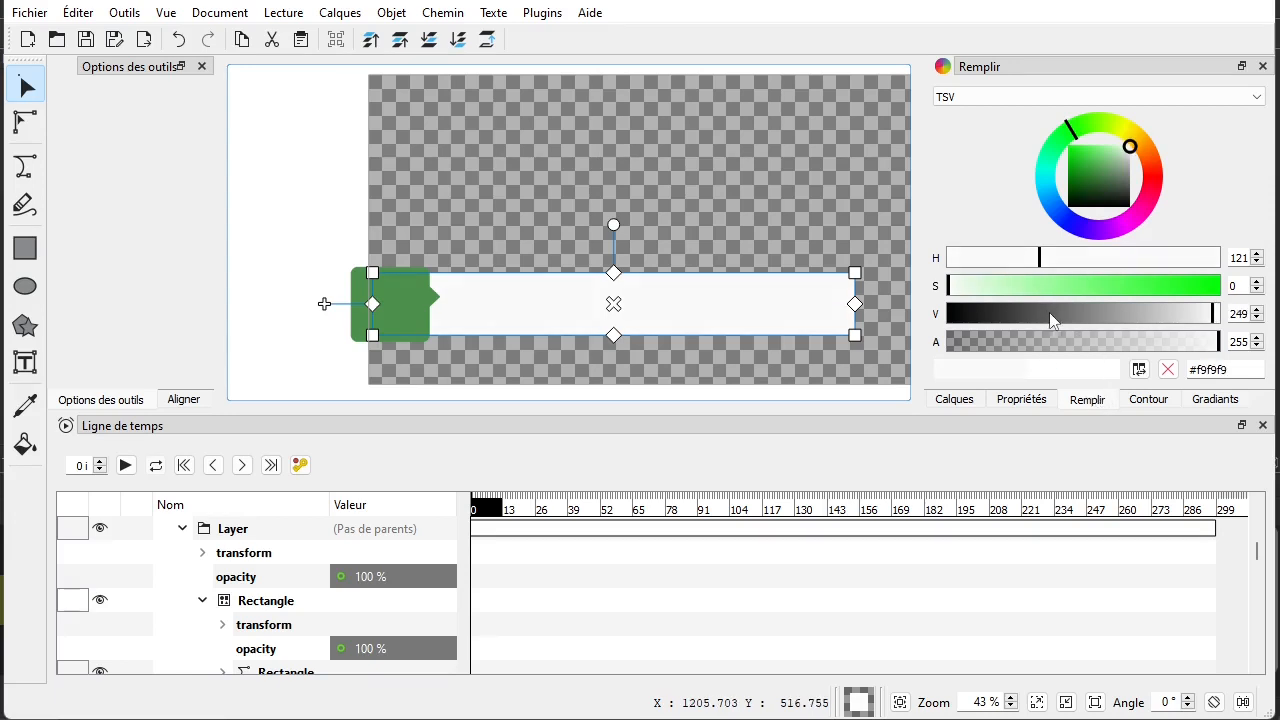
{"action": "left_click", "coordinate": [980, 372]}
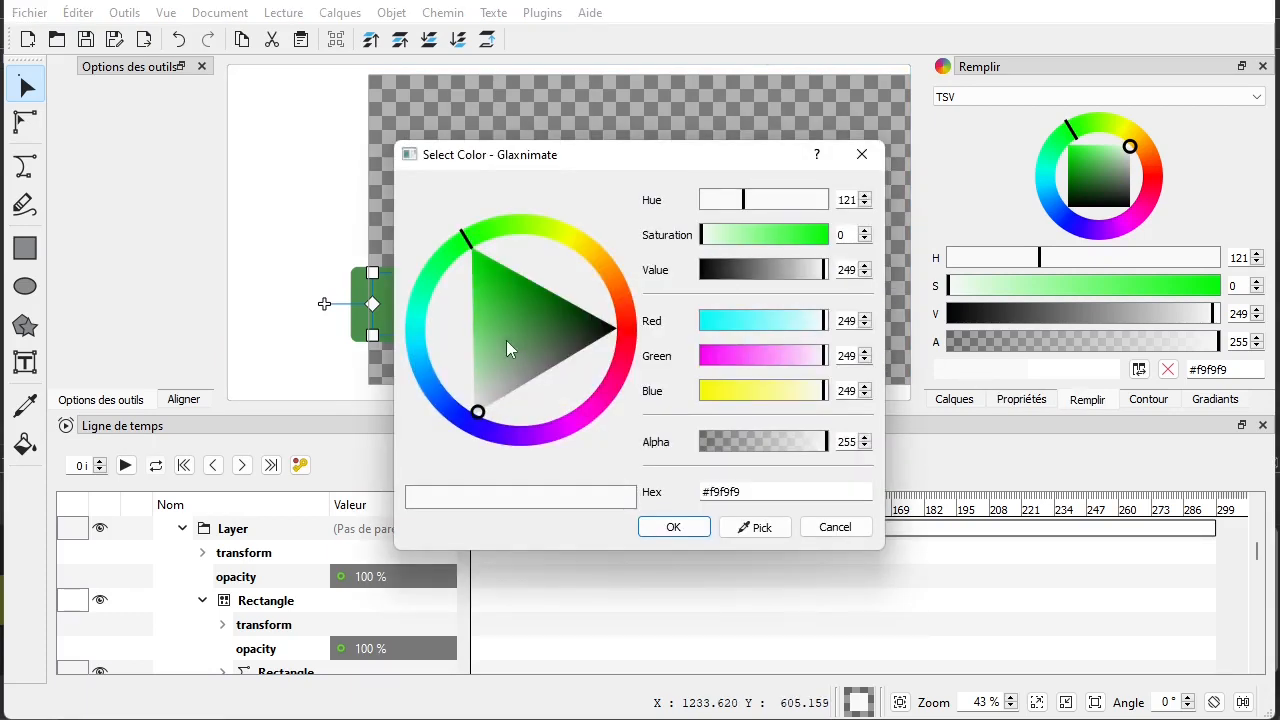
{"action": "left_click_drag", "start_coordinate": [478, 410], "coordinate": [439, 459]}
{"action": "left_click", "coordinate": [673, 527]}
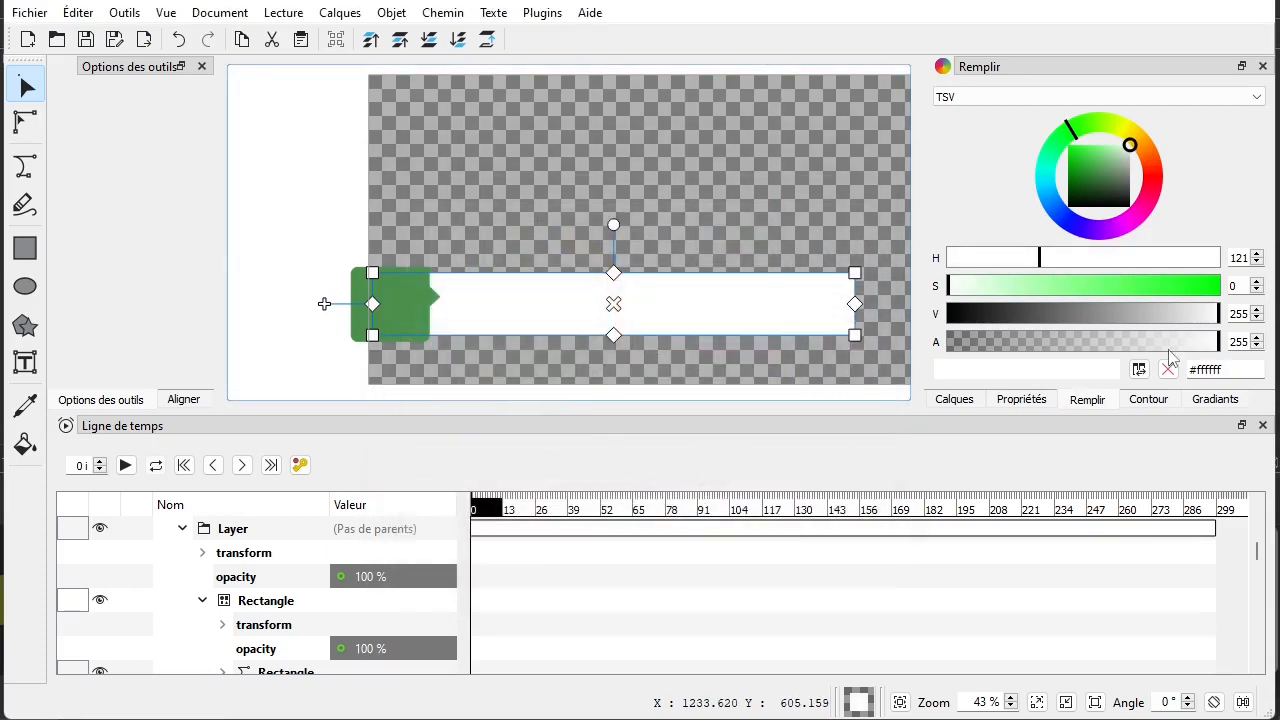
- Set the secondary fill colour to light blue (#85c1ff) with an alpha of 0 for full transparency
{"action": "left_click", "coordinate": [1090, 371]}
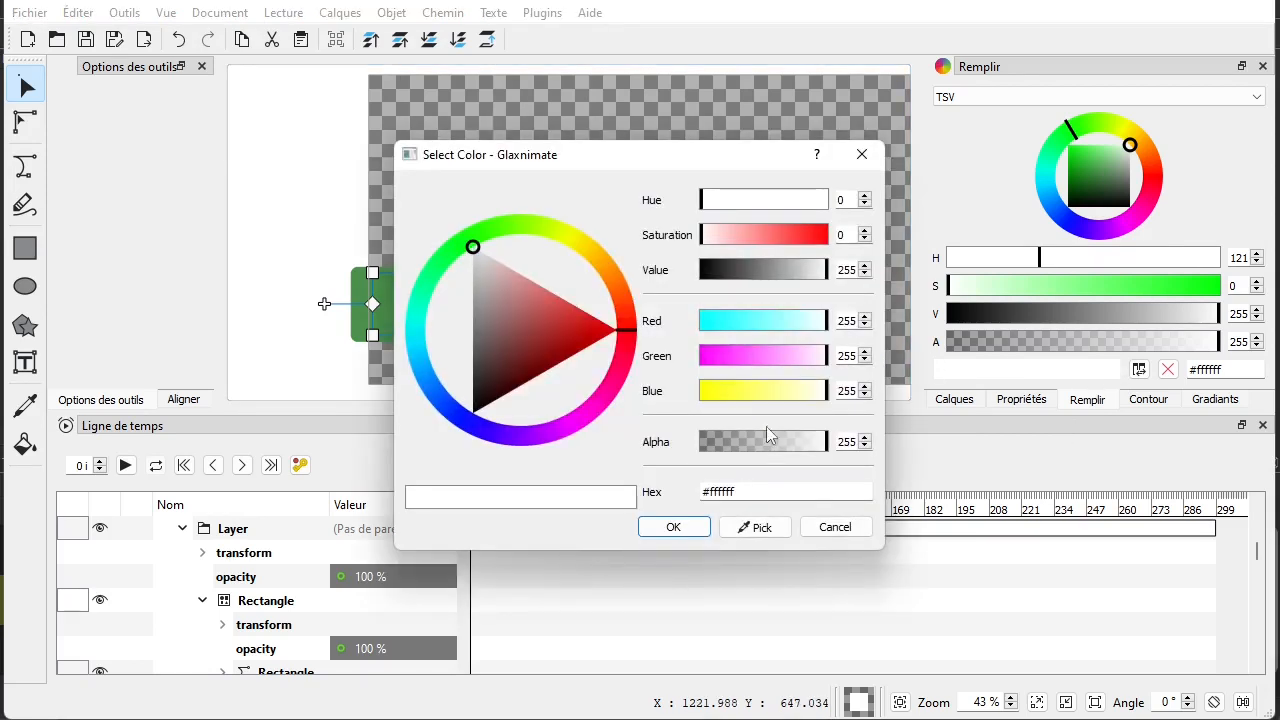
{"action": "left_click_drag", "start_coordinate": [561, 325], "coordinate": [541, 287]}
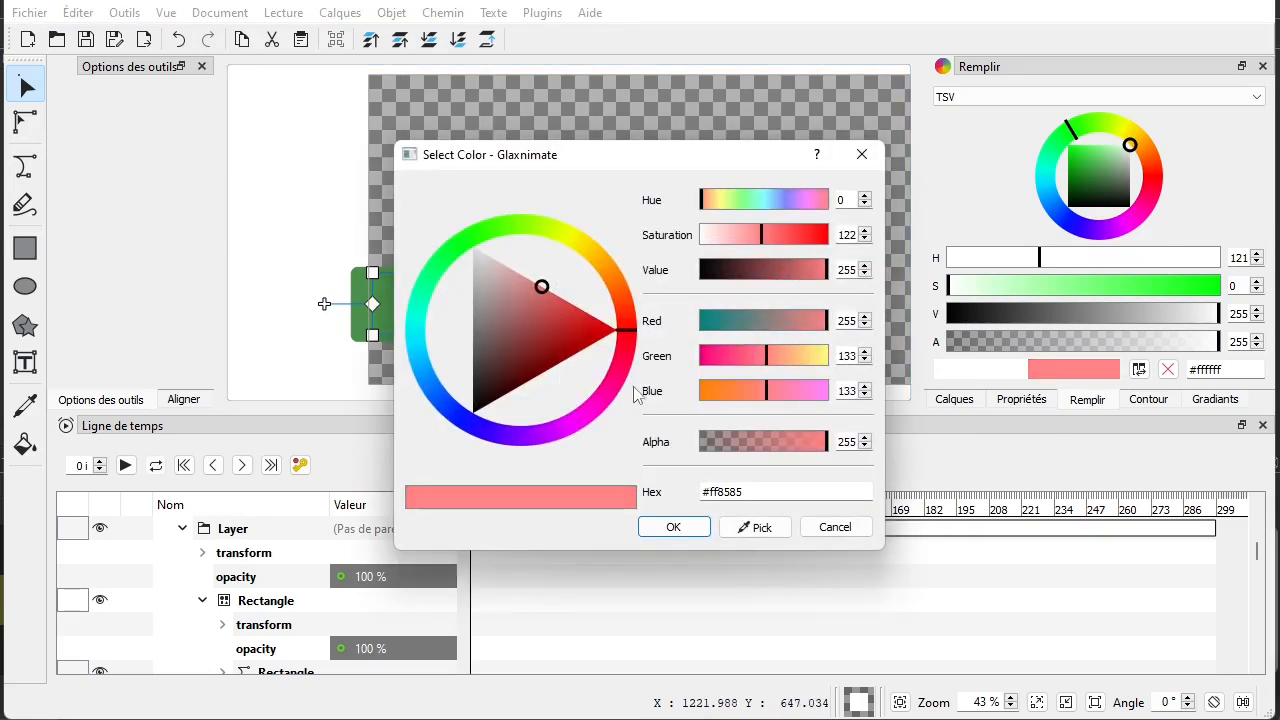
{"action": "left_click_drag", "start_coordinate": [430, 370], "coordinate": [446, 384]}
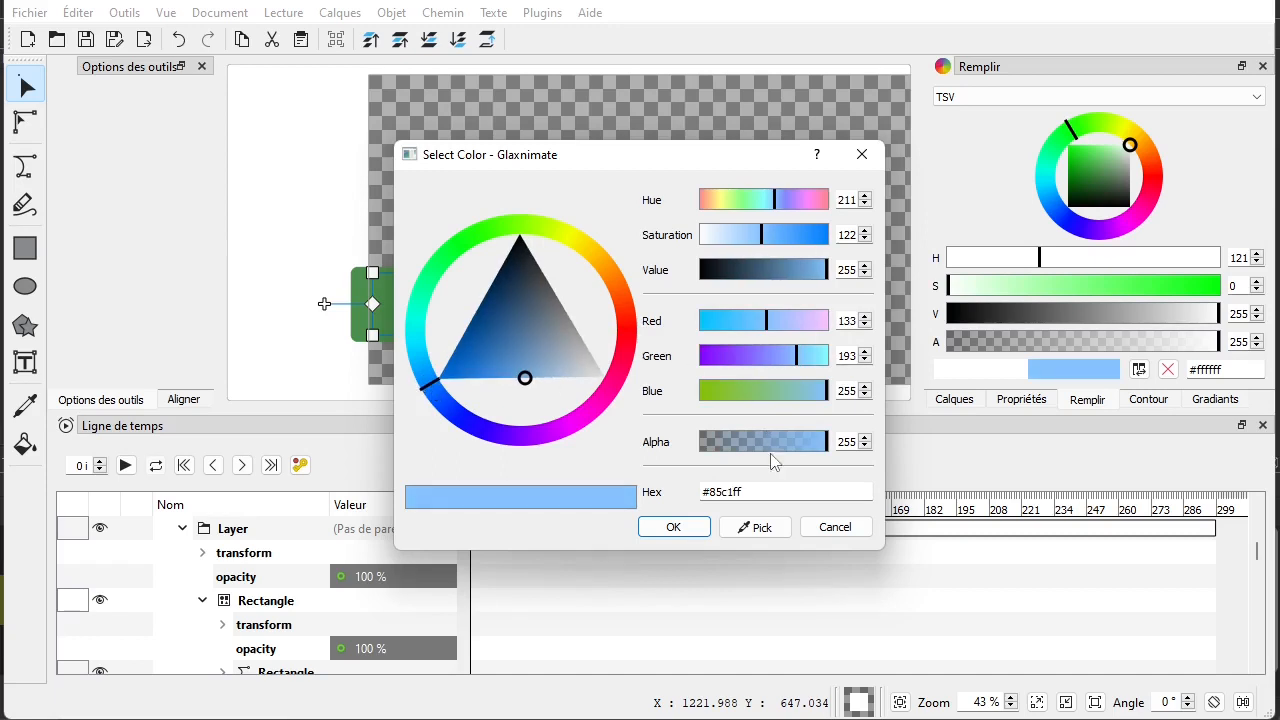
{"action": "left_click_drag", "start_coordinate": [820, 441], "coordinate": [705, 450]}
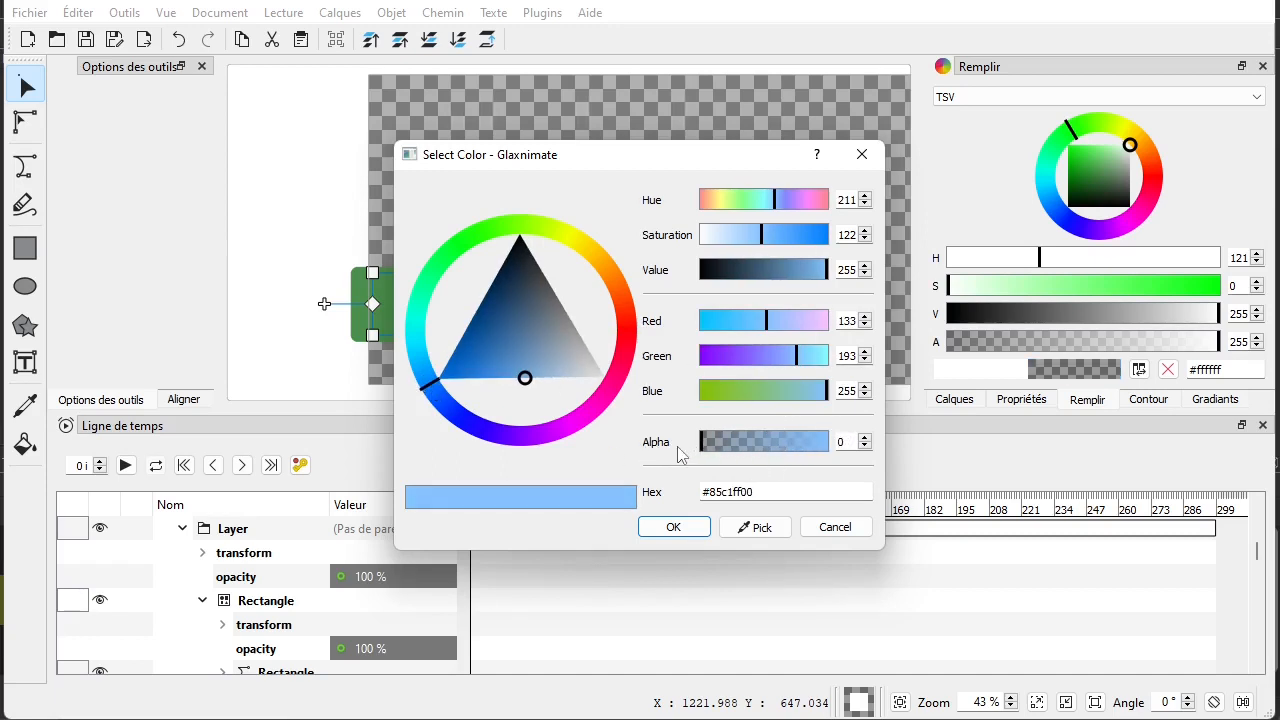
{"action": "left_click", "coordinate": [664, 527]}
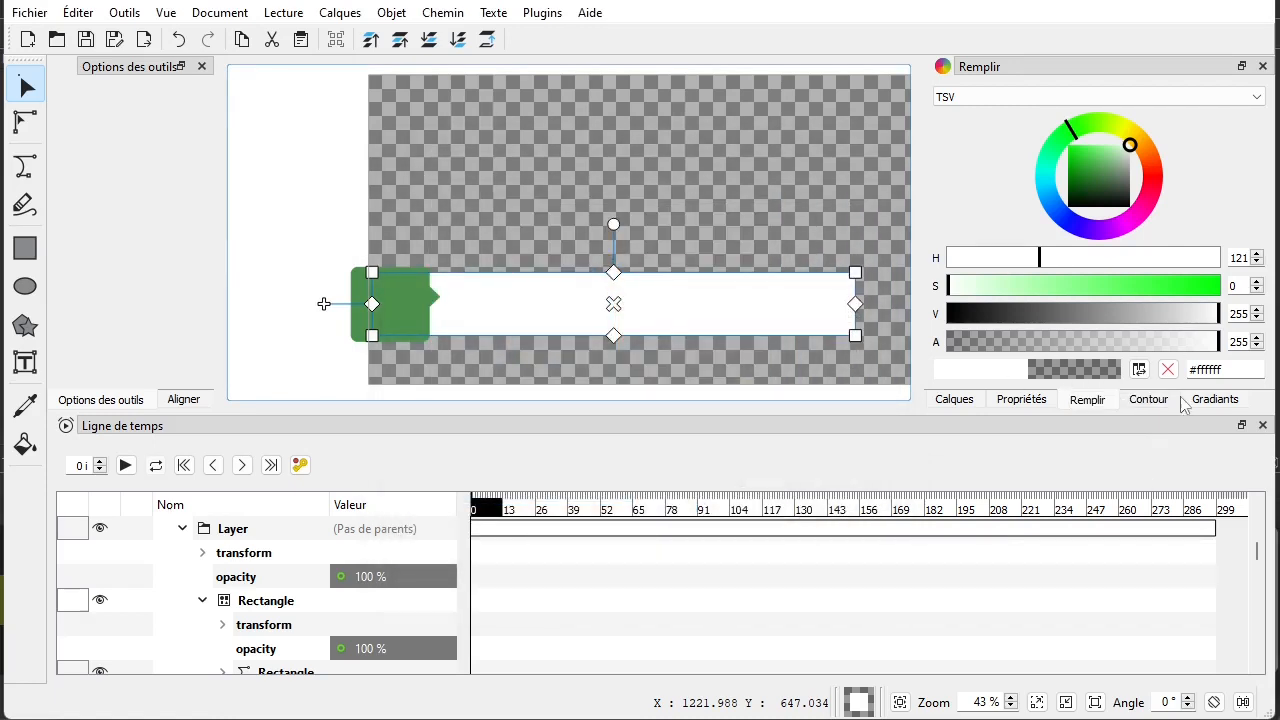
- Create a gradient from the current colours and apply it as a linear fill to the white rectangle
{"action": "left_click", "coordinate": [1212, 400]}
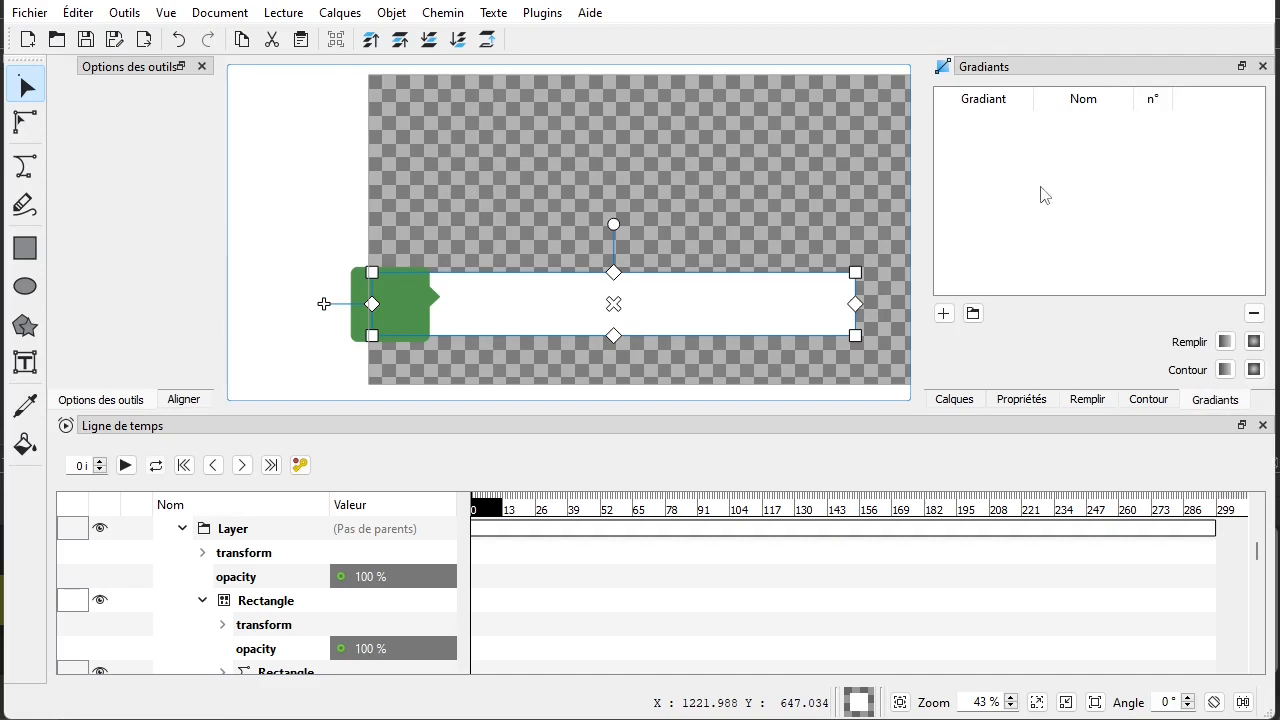
{"action": "left_click", "coordinate": [944, 314]}
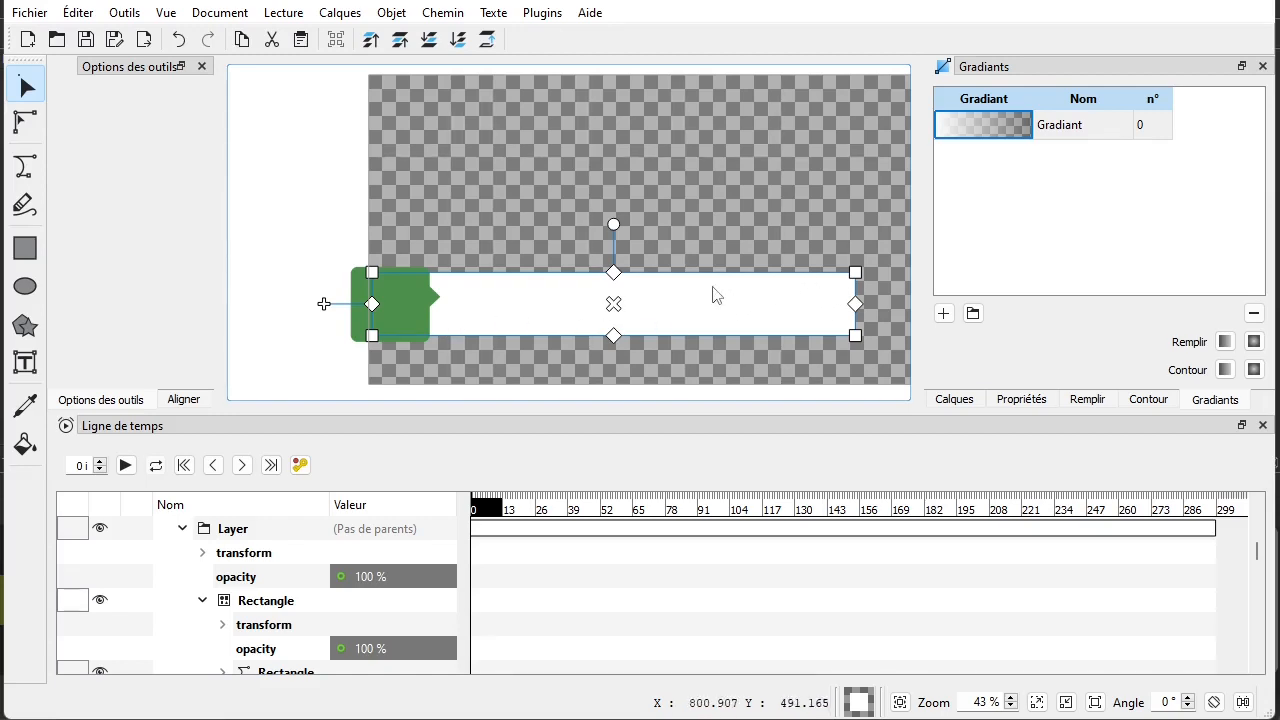
{"action": "left_click", "coordinate": [1226, 343]}
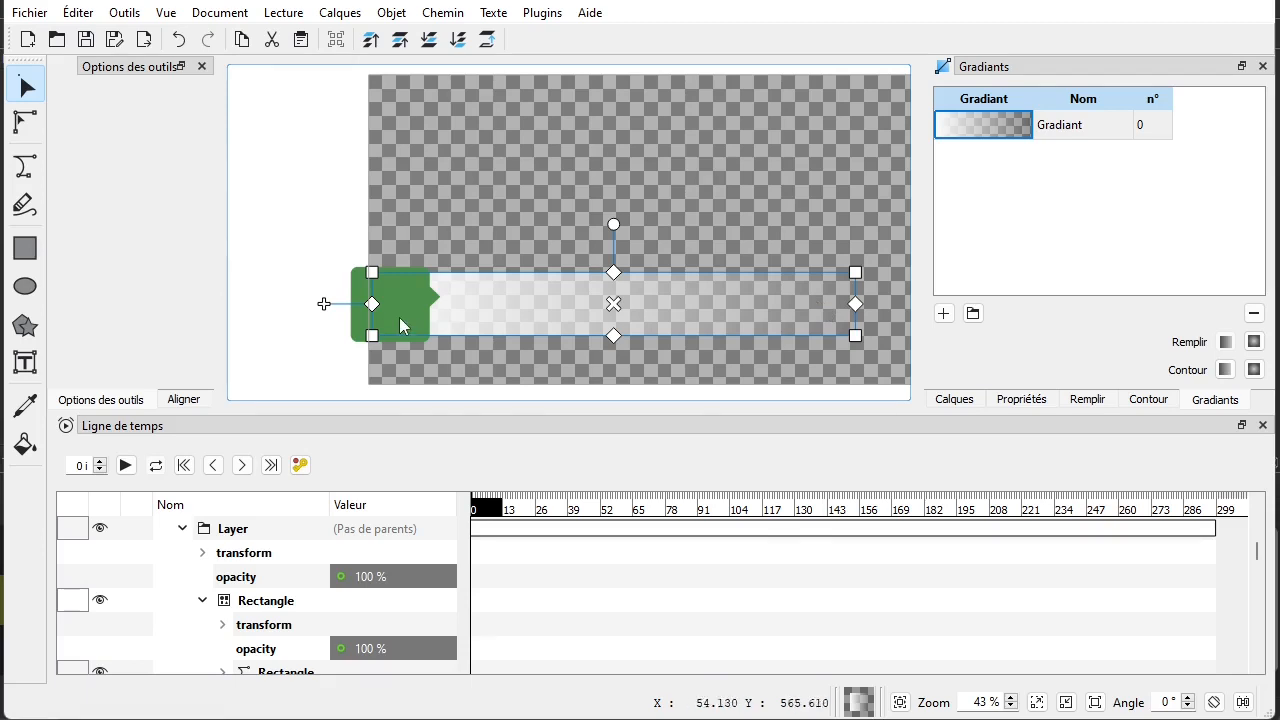
- Compare with the fade in the reference image and move the gradient's ends so only about the last third of the rectangle fades out
{"action": "key", "text": "alt+Tab"}
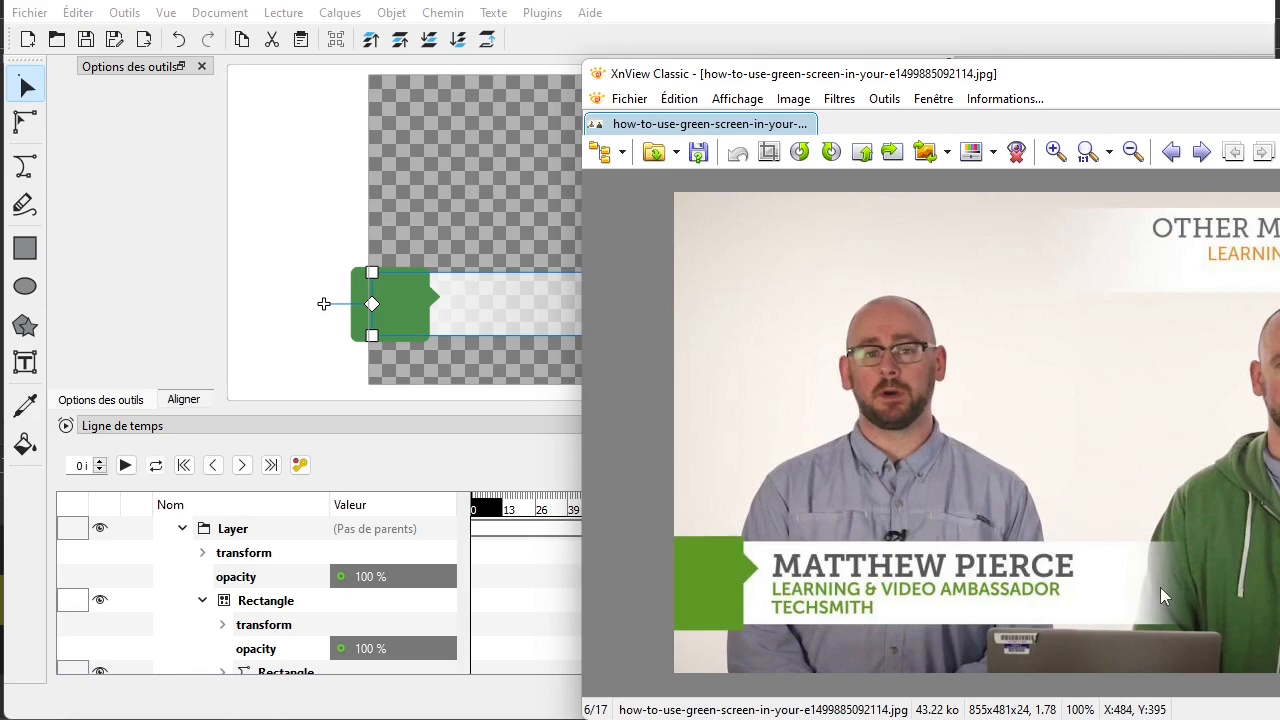
{"action": "left_click_drag", "start_coordinate": [858, 80], "coordinate": [1279, 80]}
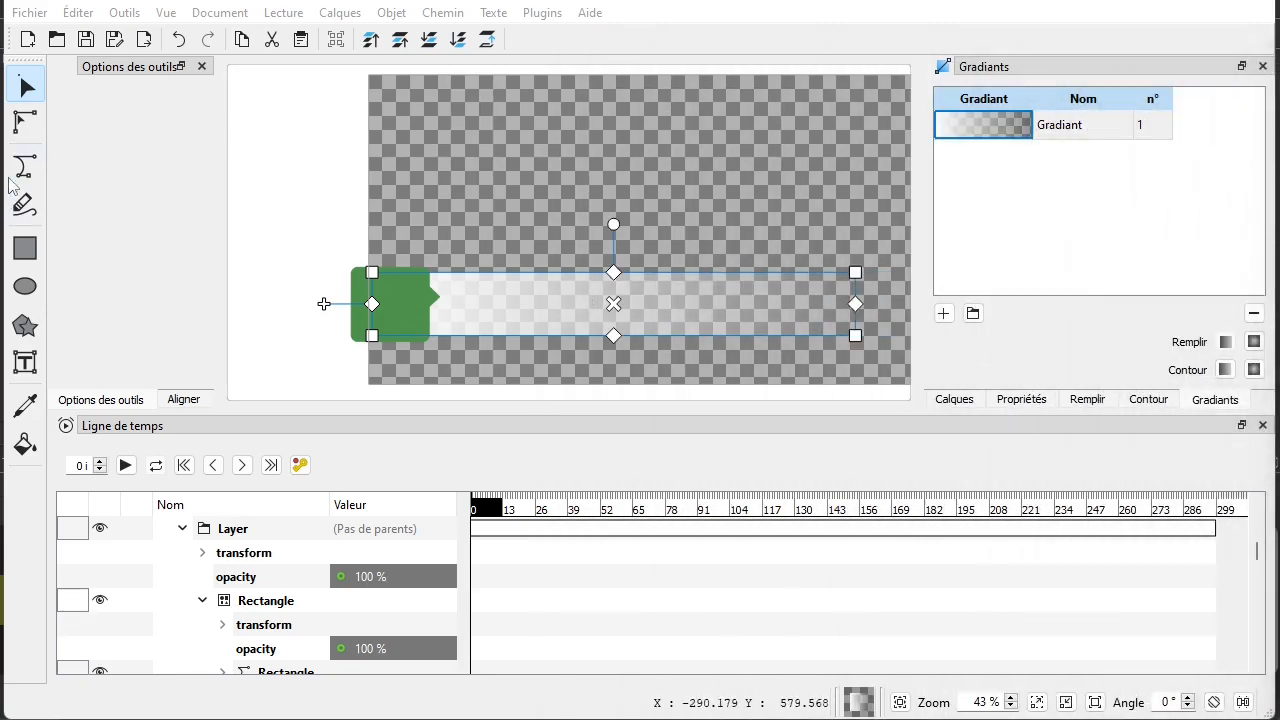
{"action": "left_click", "coordinate": [19, 124]}
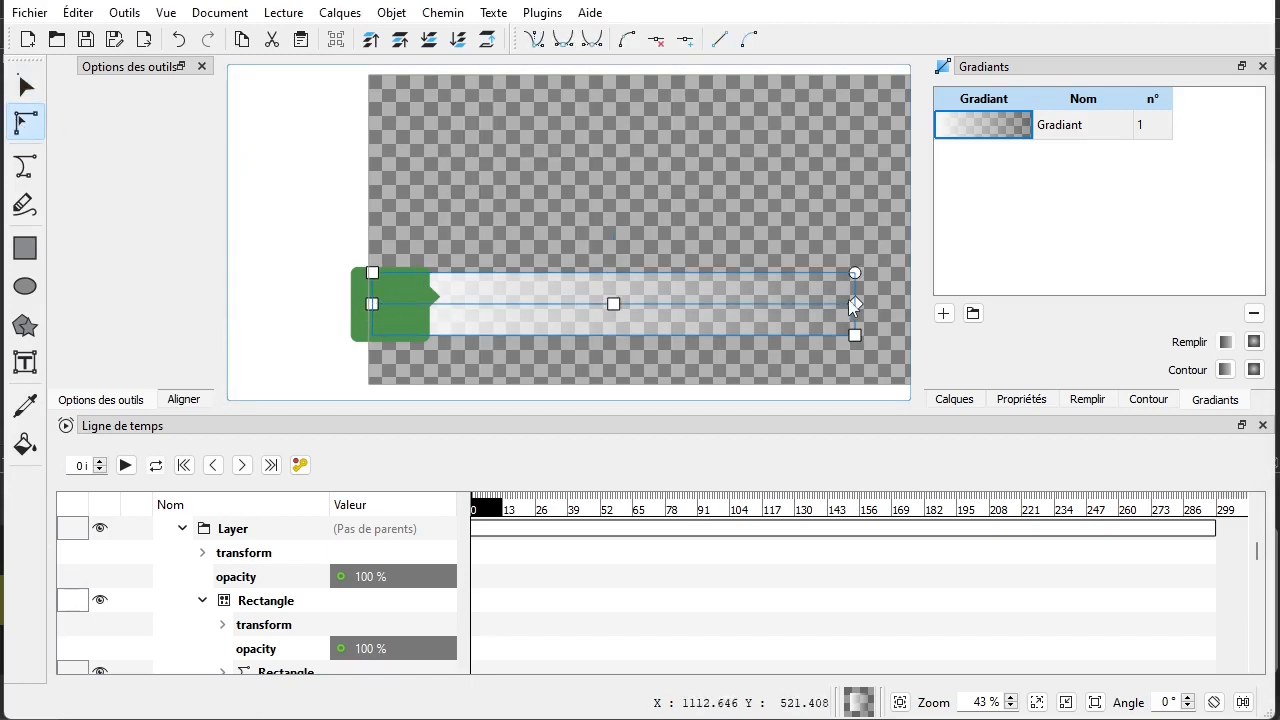
{"action": "left_click_drag", "start_coordinate": [372, 304], "coordinate": [713, 312]}
{"action": "mouse_move", "coordinate": [856, 306]}
{"action": "left_mouse_down"}
{"action": "mouse_move", "coordinate": [829, 308]}
{"action": "mouse_move", "coordinate": [848, 308]}
{"action": "left_mouse_up"}
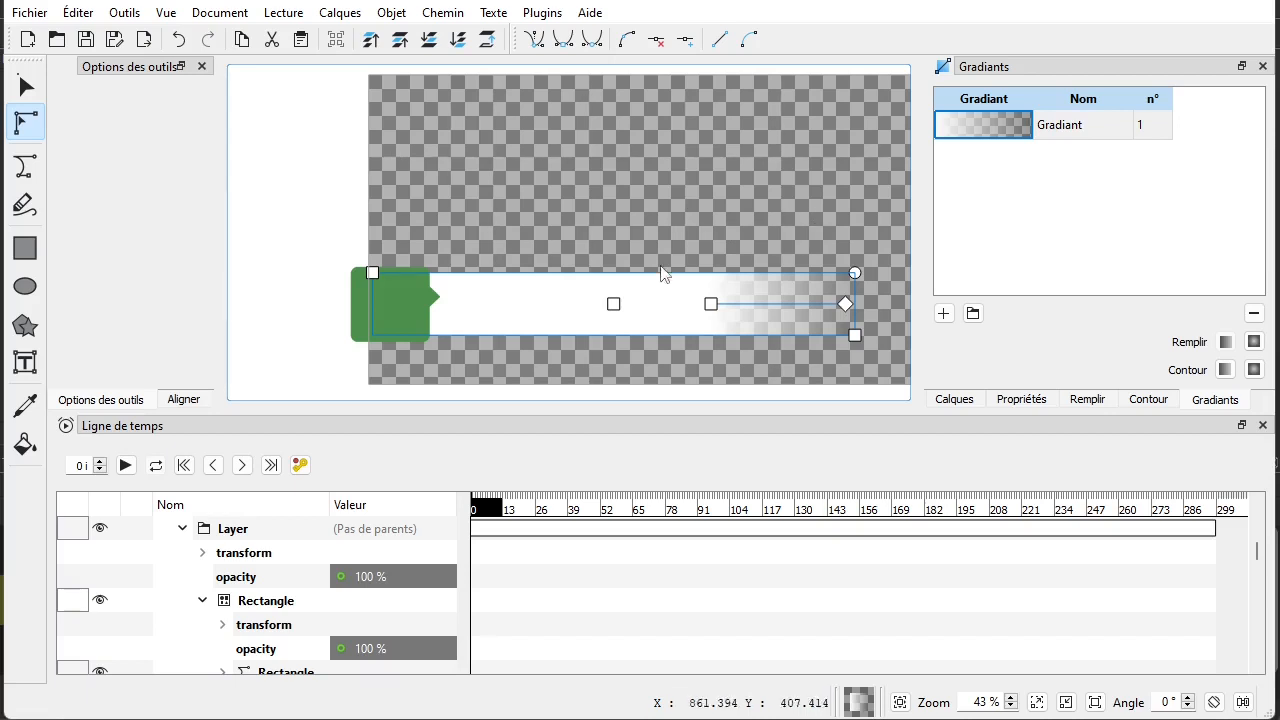
- Save the animation and, back in Shotcut, add anim8.rawr to the playlist
{"action": "left_click", "coordinate": [86, 40]}
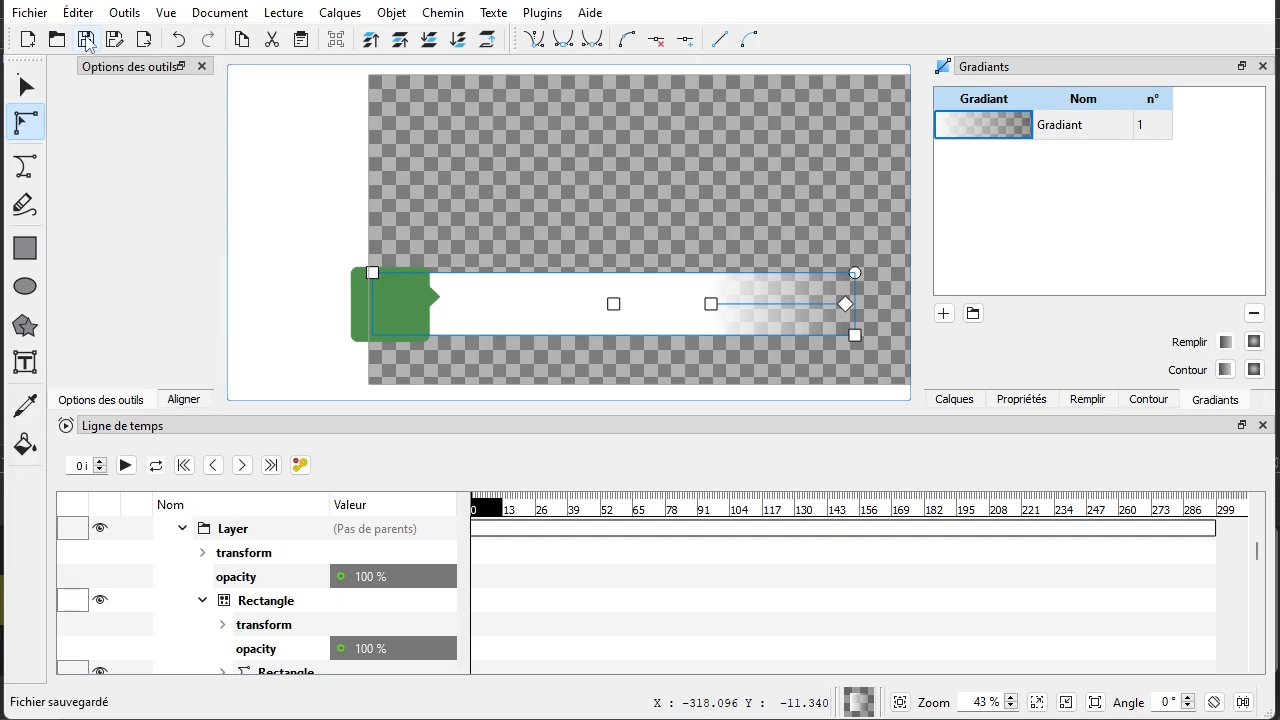
{"action": "left_click", "coordinate": [1259, 3]}
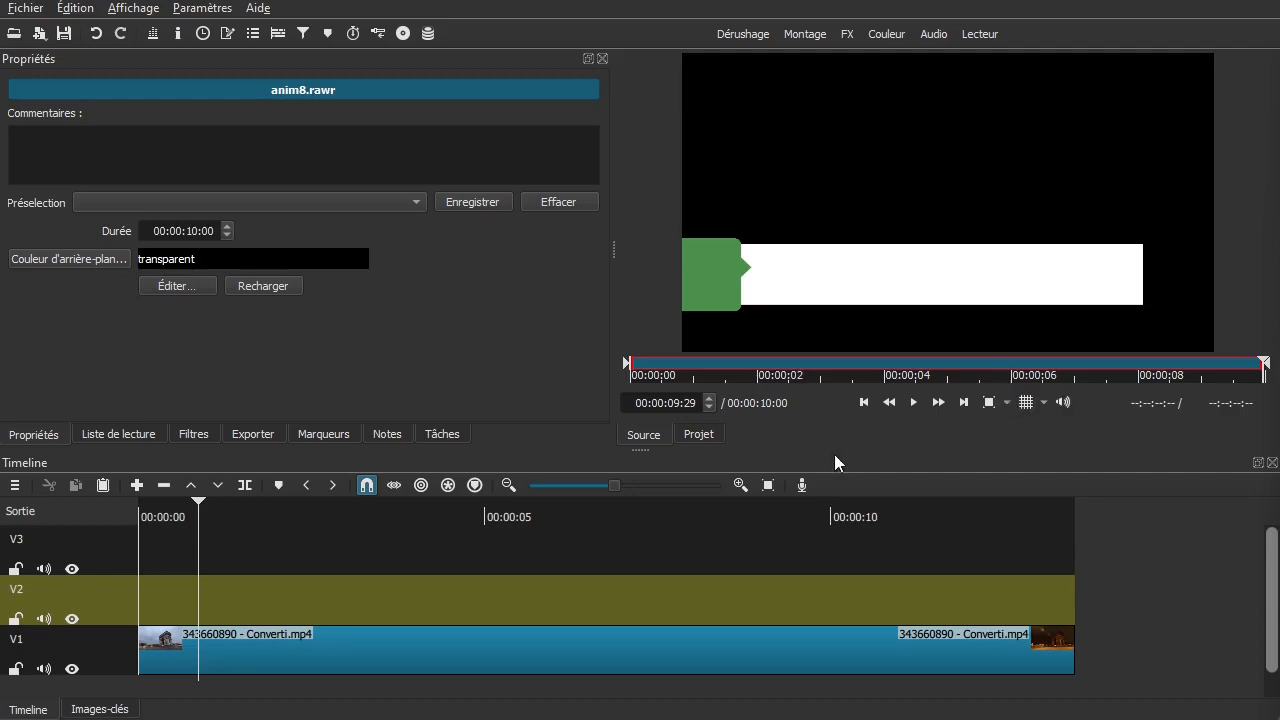
{"action": "left_click", "coordinate": [131, 436]}
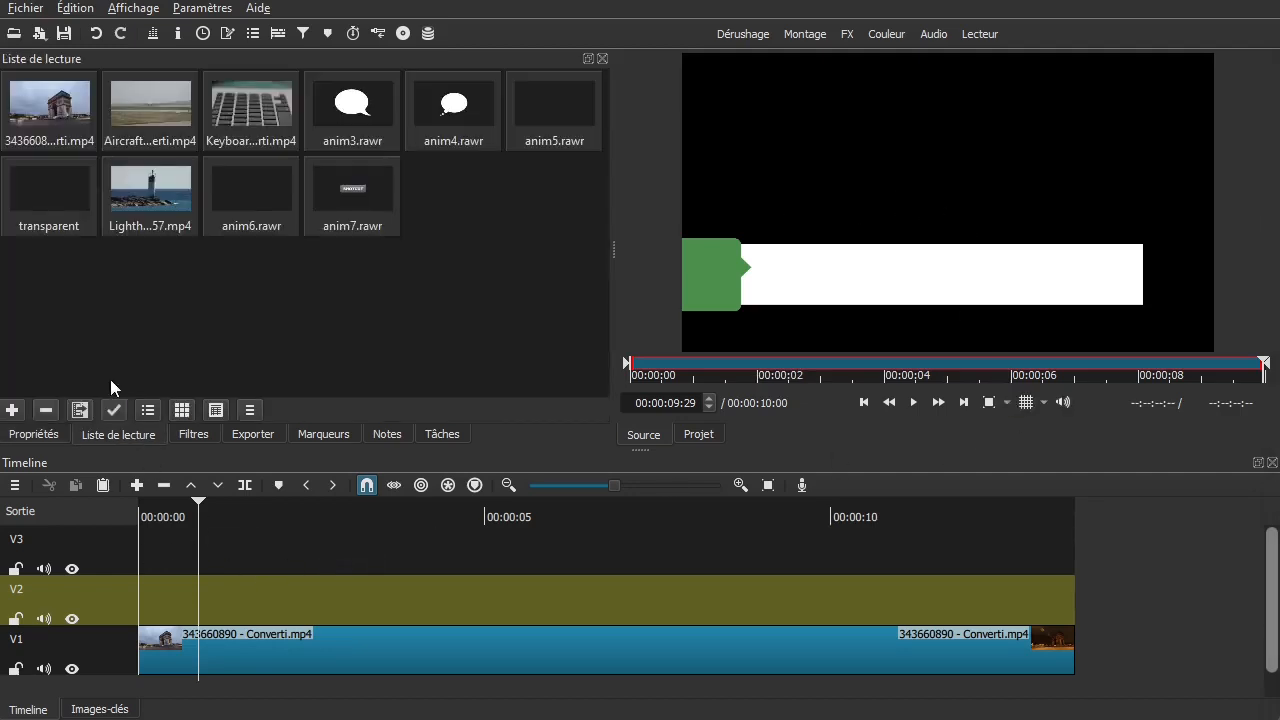
{"action": "left_click", "coordinate": [12, 411]}
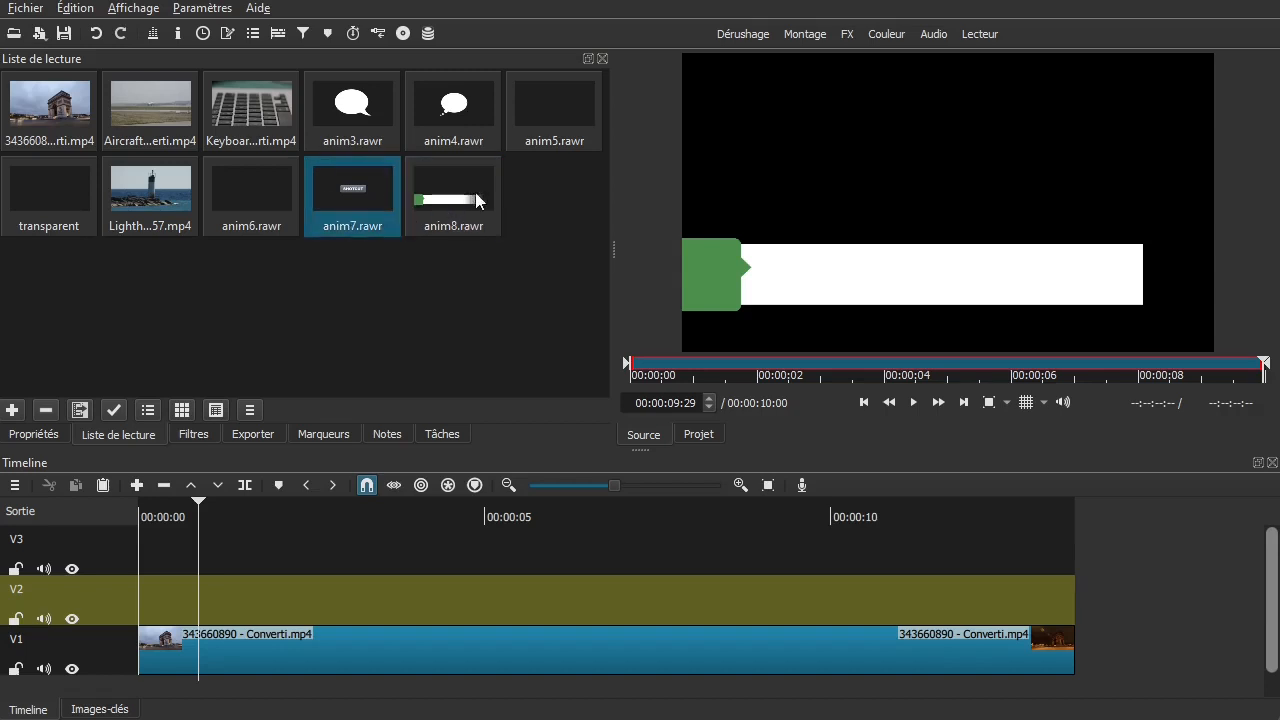
- Place anim8.rawr on track V2 starting at about 1 second and split the clip at 00:00:04:21
{"action": "left_click_drag", "start_coordinate": [456, 202], "coordinate": [323, 558]}
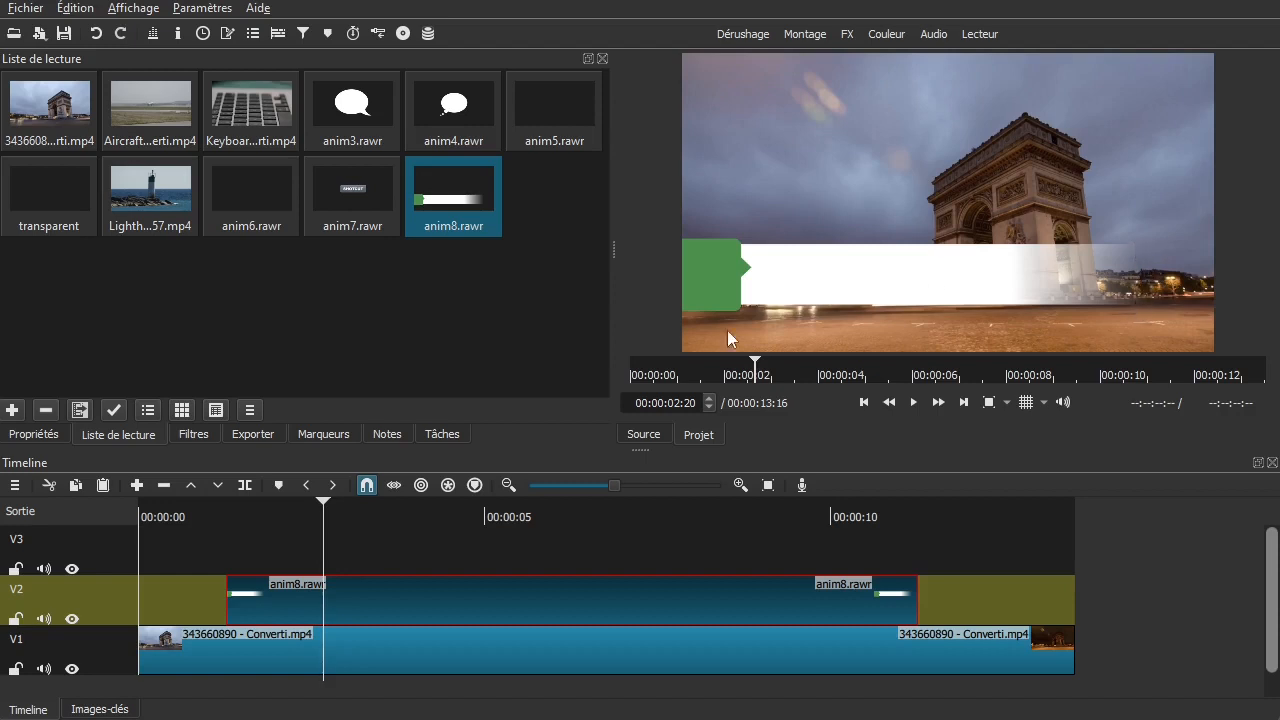
{"action": "left_click_drag", "start_coordinate": [320, 516], "coordinate": [468, 519]}
{"action": "left_click", "coordinate": [464, 542]}
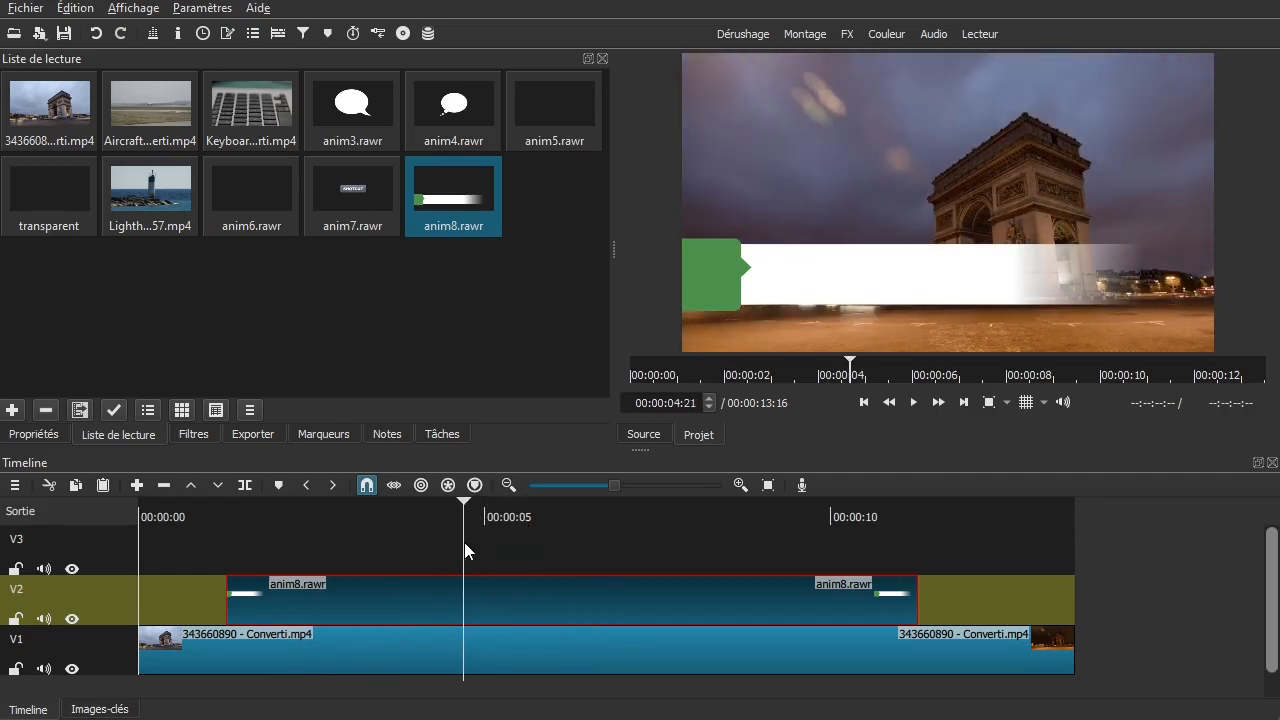
{"action": "key", "text": "s"}
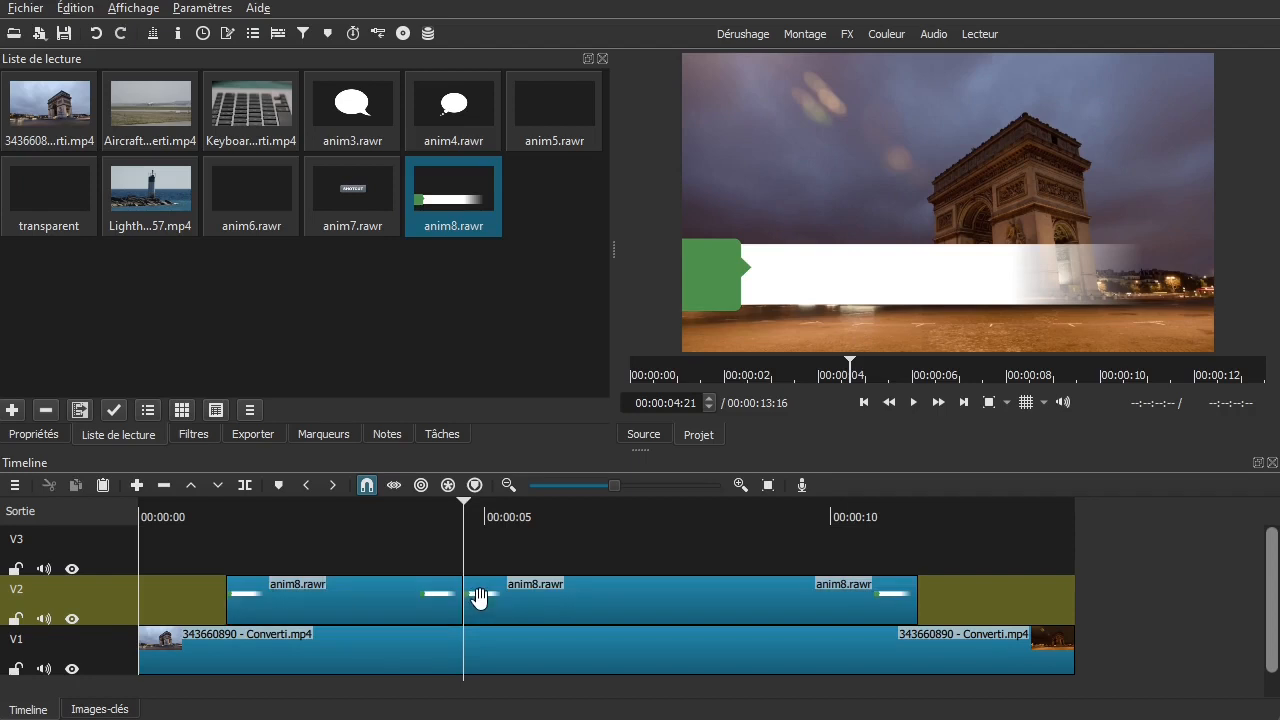
- Delete the part of anim8.rawr after the split, select the remaining clip and place the playhead at 00:00:02:02
{"action": "left_click", "coordinate": [521, 588]}
{"action": "key", "text": "Delete"}
{"action": "left_click", "coordinate": [304, 606]}
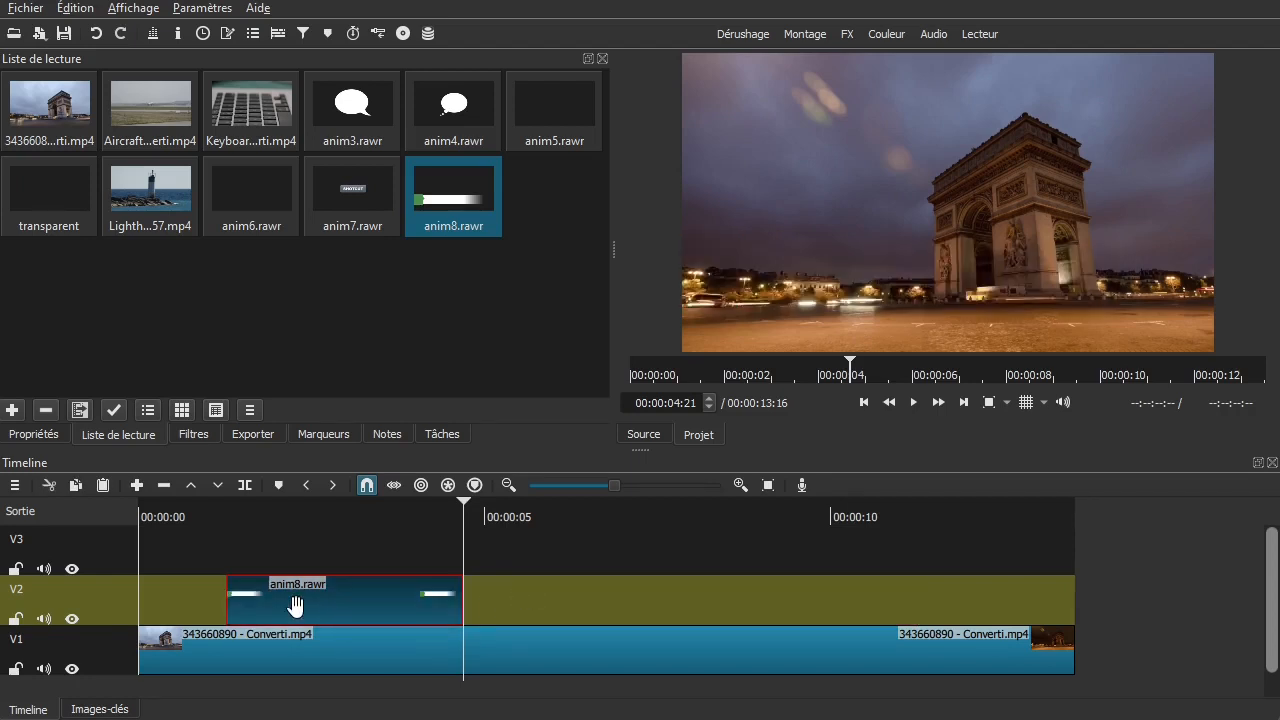
{"action": "left_click_drag", "start_coordinate": [287, 545], "coordinate": [280, 546]}
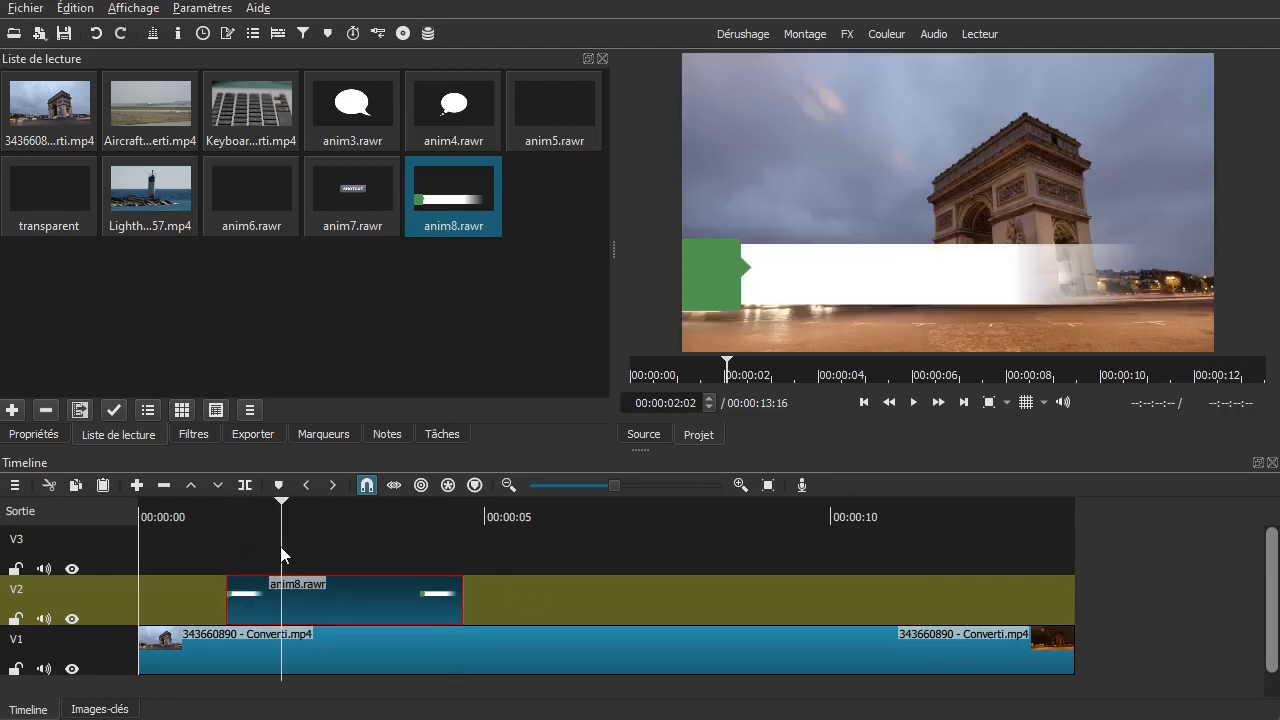
- Add a Texte: Riche filter to the anim8.rawr clip and enter the text "Shotcut et Glaxnimate"
{"action": "left_click", "coordinate": [190, 436]}
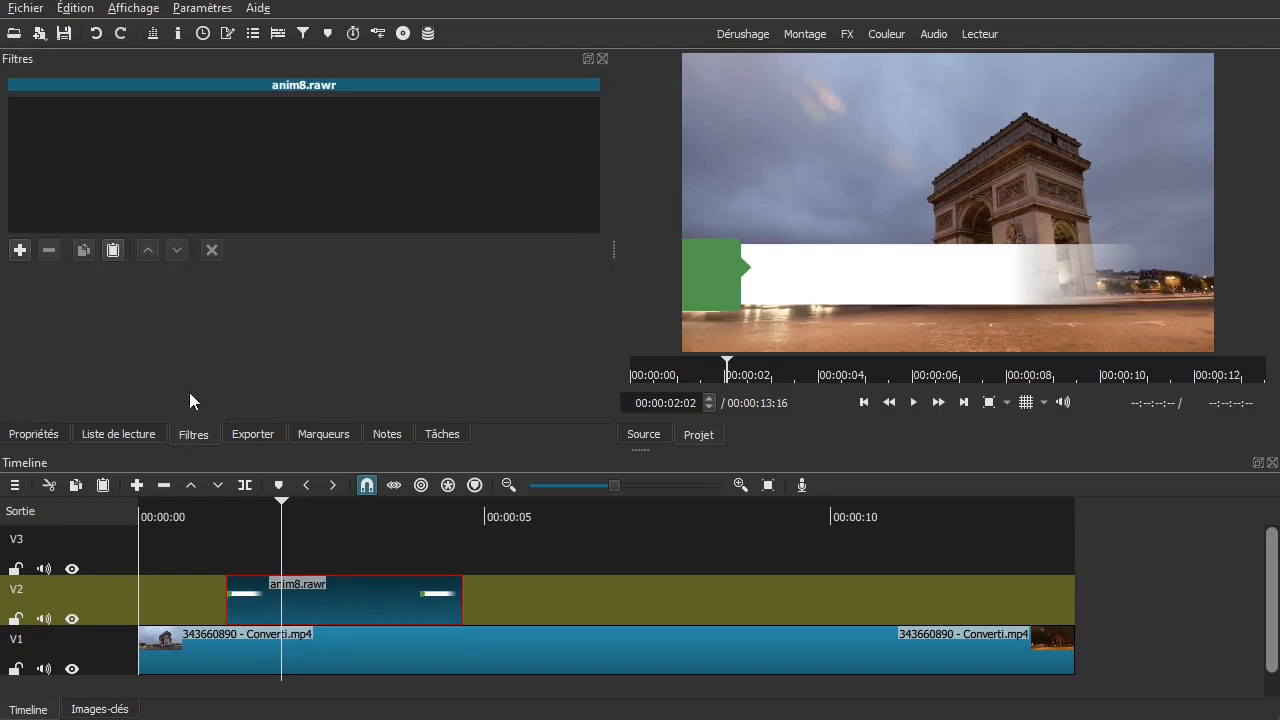
{"action": "left_click", "coordinate": [22, 250]}
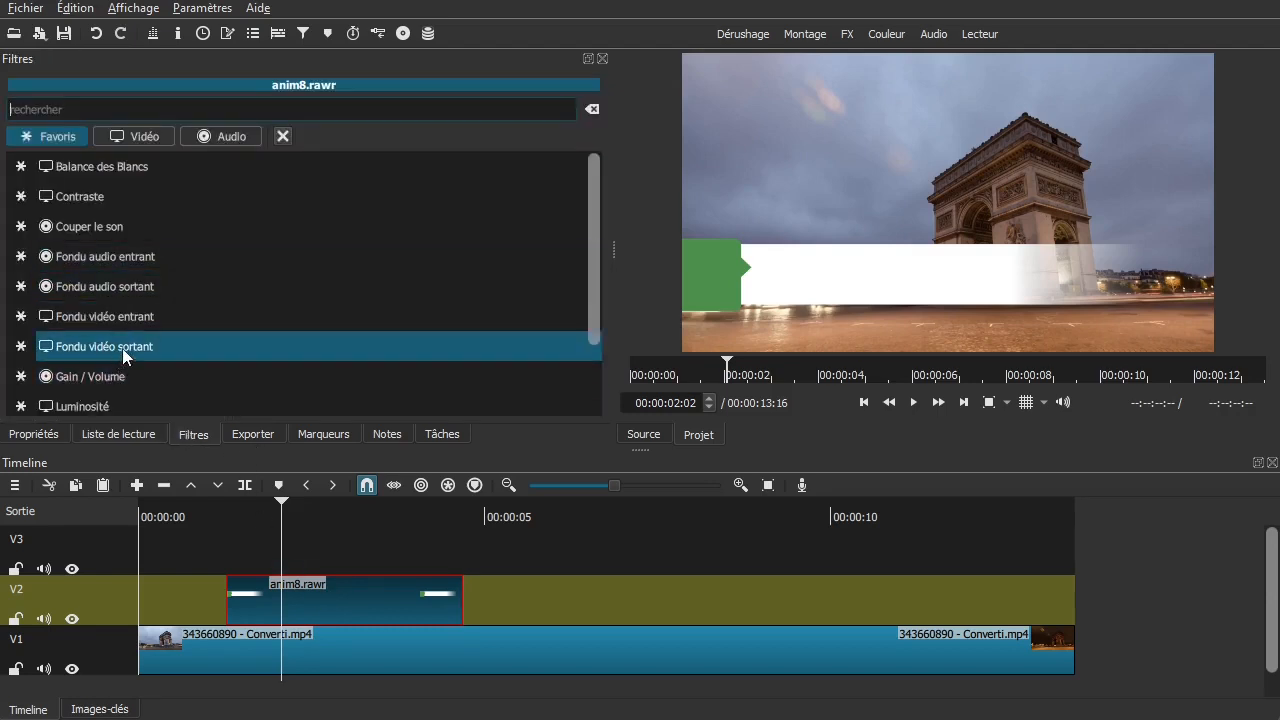
{"action": "scroll", "coordinate": [113, 374], "scroll_direction": "down", "scroll_amount": 1}
{"action": "left_click", "coordinate": [108, 375]}
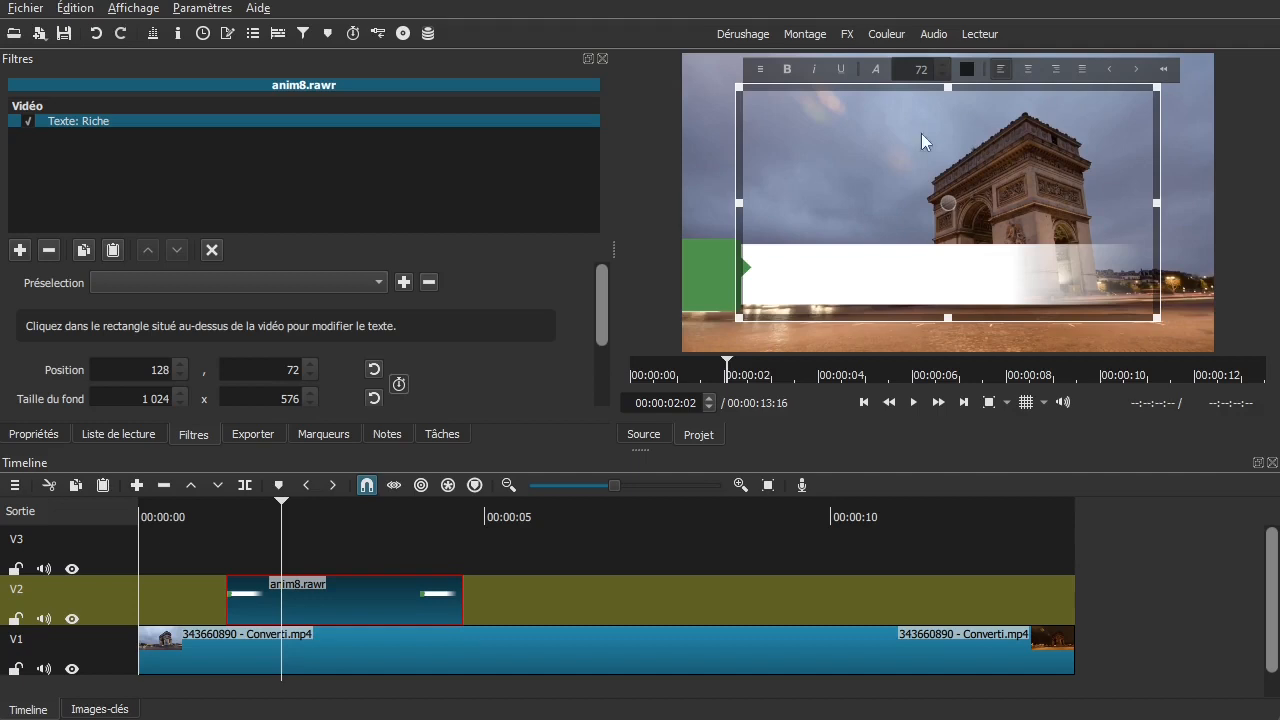
{"action": "type", "text": "S"}
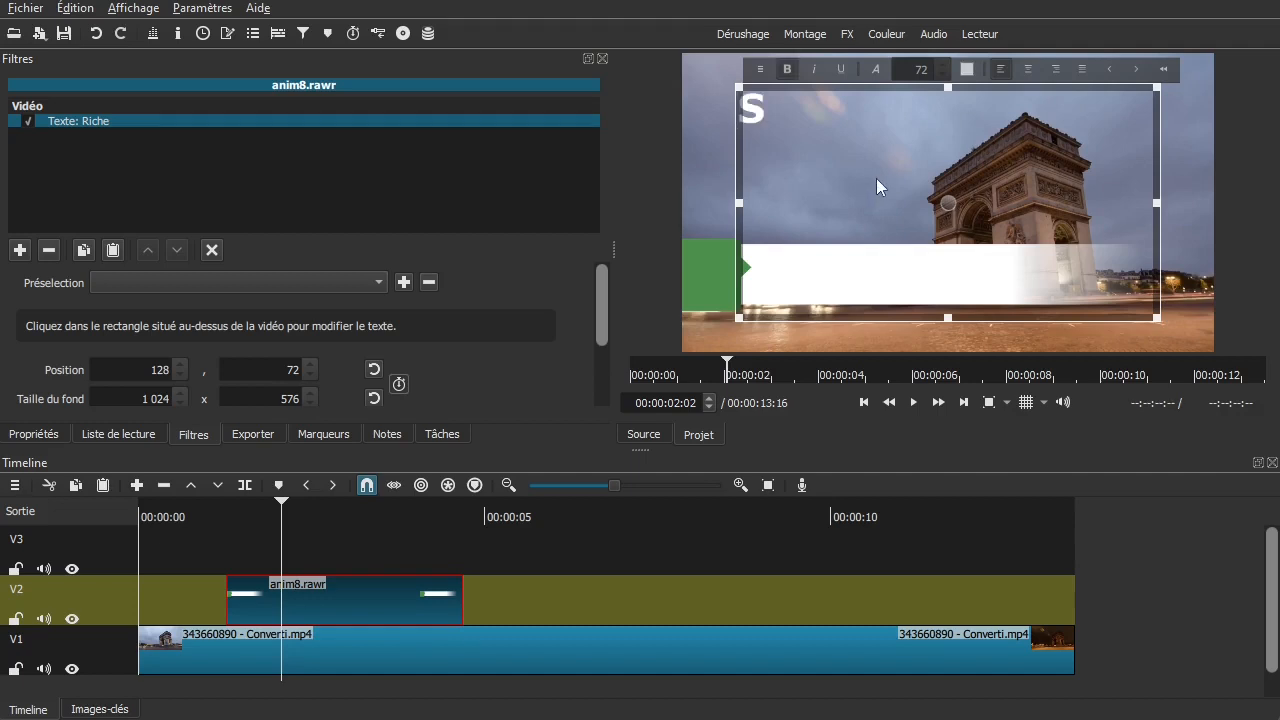
{"action": "type", "text": "hotcu"}
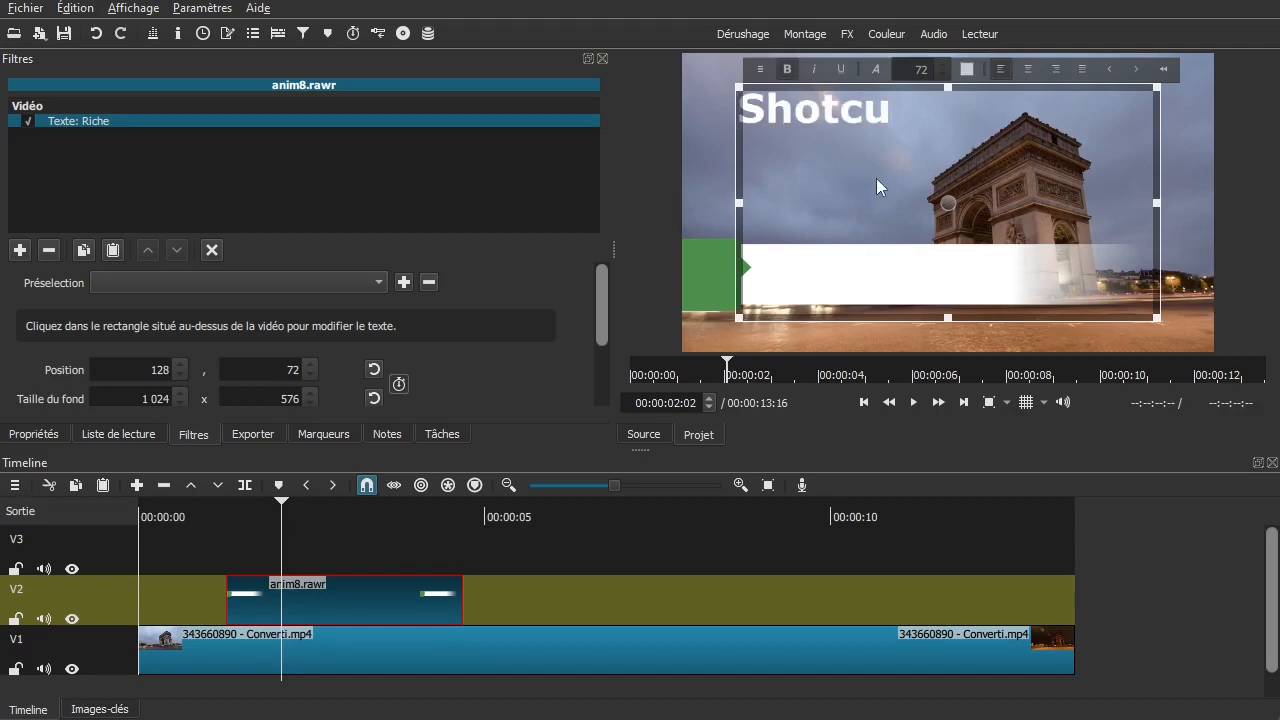
{"action": "type", "text": "t et Glaxn"}
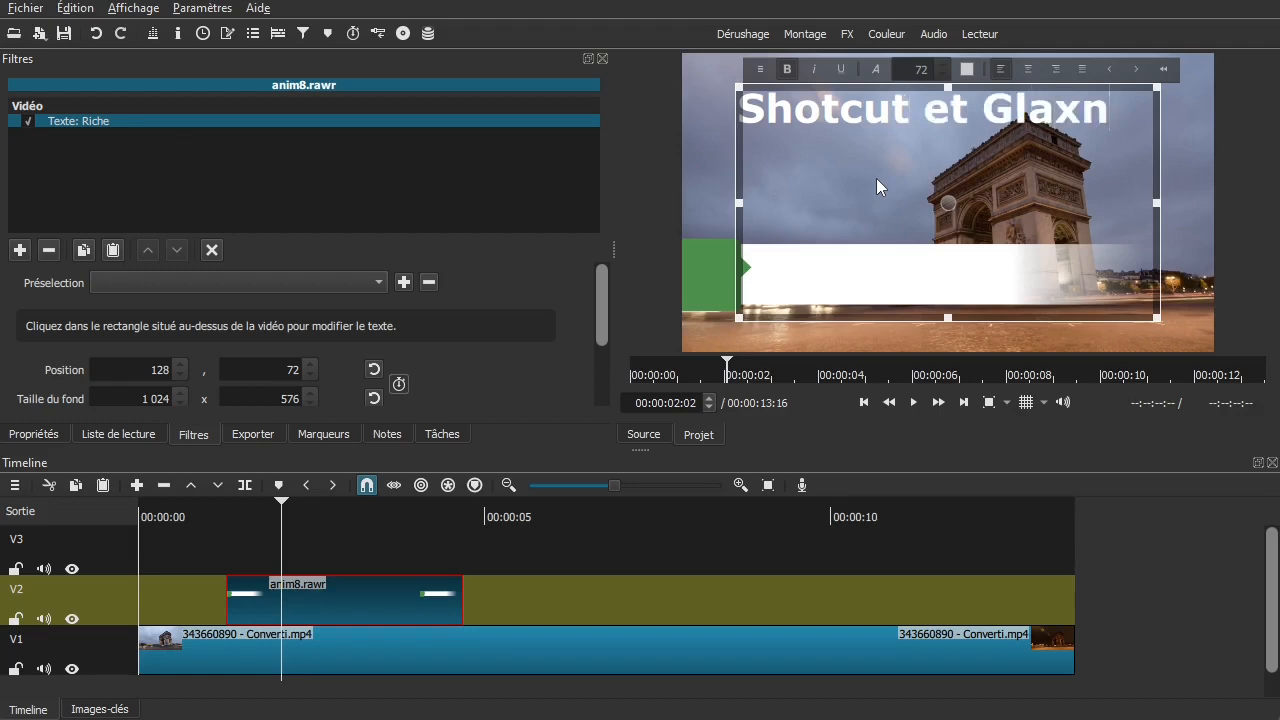
{"action": "type", "text": "imate"}
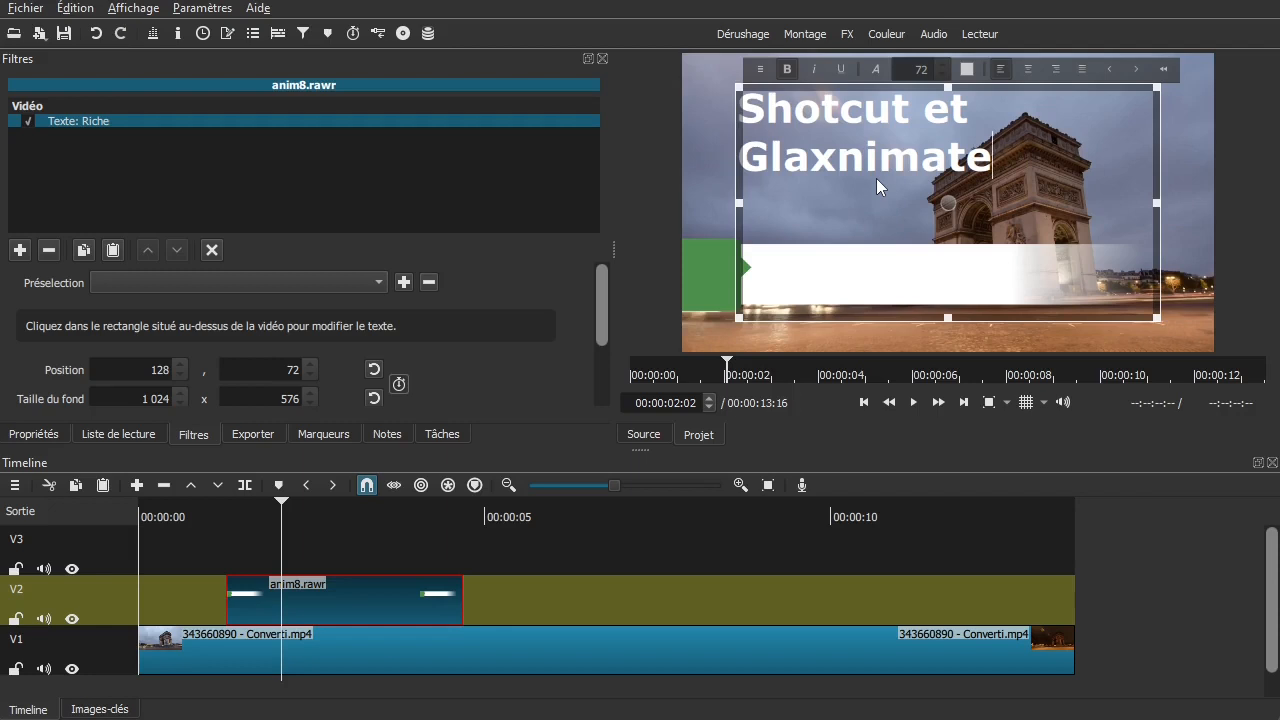
- Select the whole title text and colour it dark grey, #222222
{"action": "key", "text": "shift+Home"}
{"action": "key", "text": "shift+Up"}
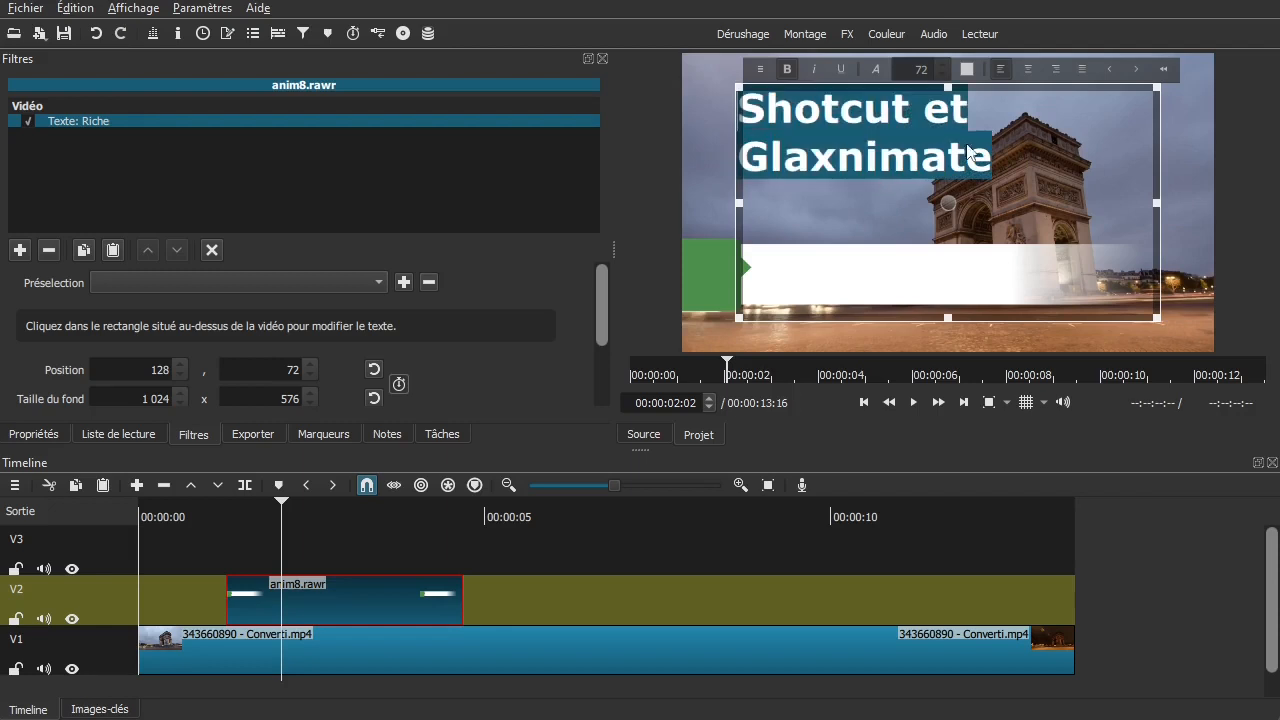
{"action": "left_click", "coordinate": [965, 72]}
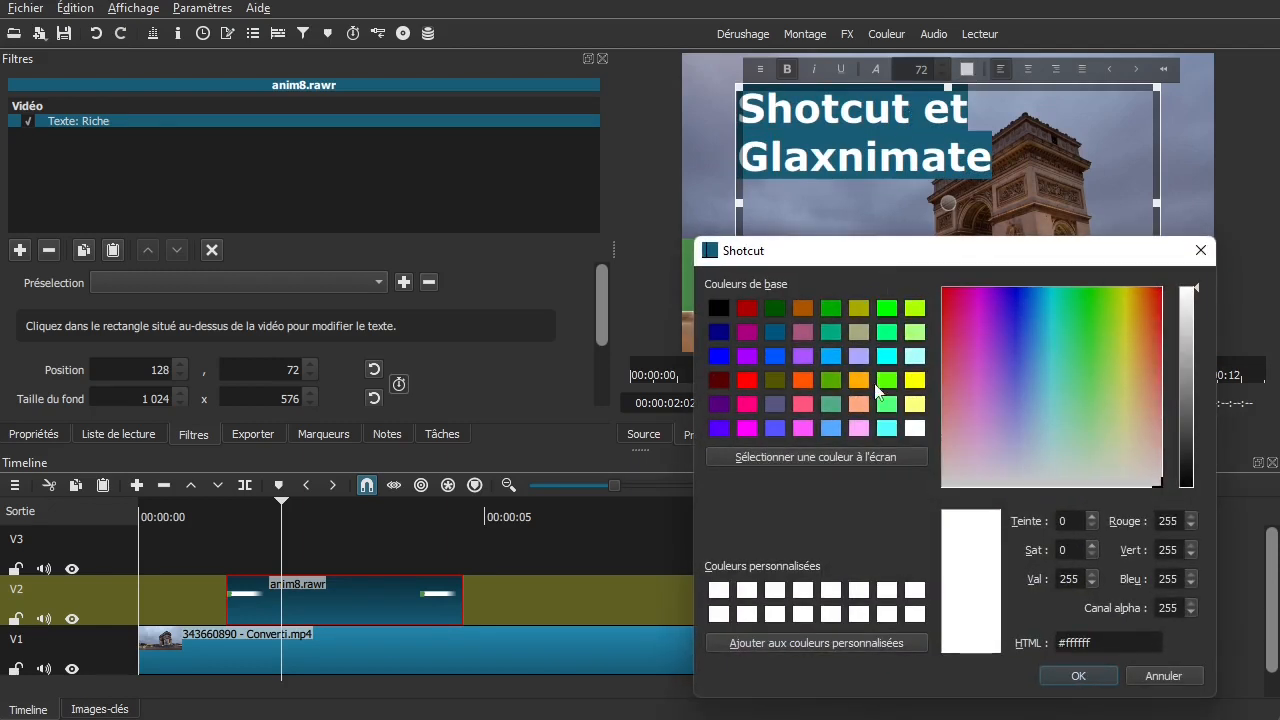
{"action": "left_click", "coordinate": [717, 312]}
{"action": "left_click_drag", "start_coordinate": [1192, 478], "coordinate": [1186, 461]}
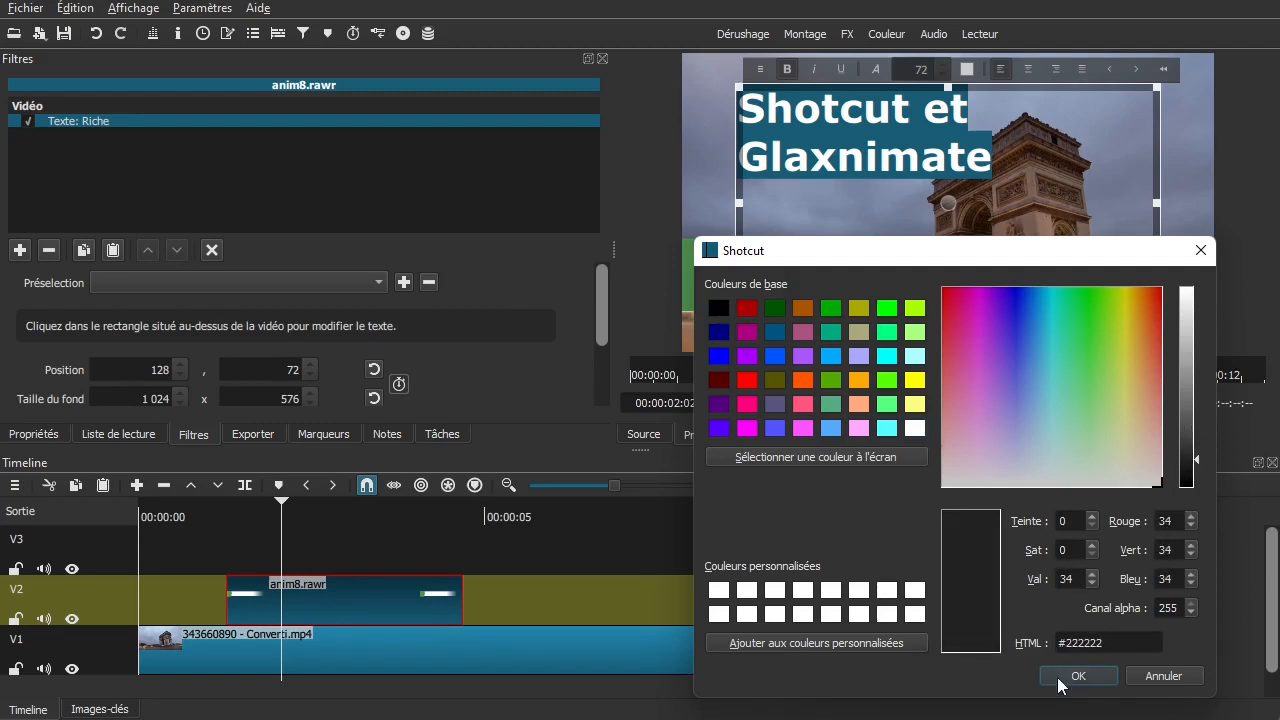
{"action": "left_click", "coordinate": [1076, 676]}
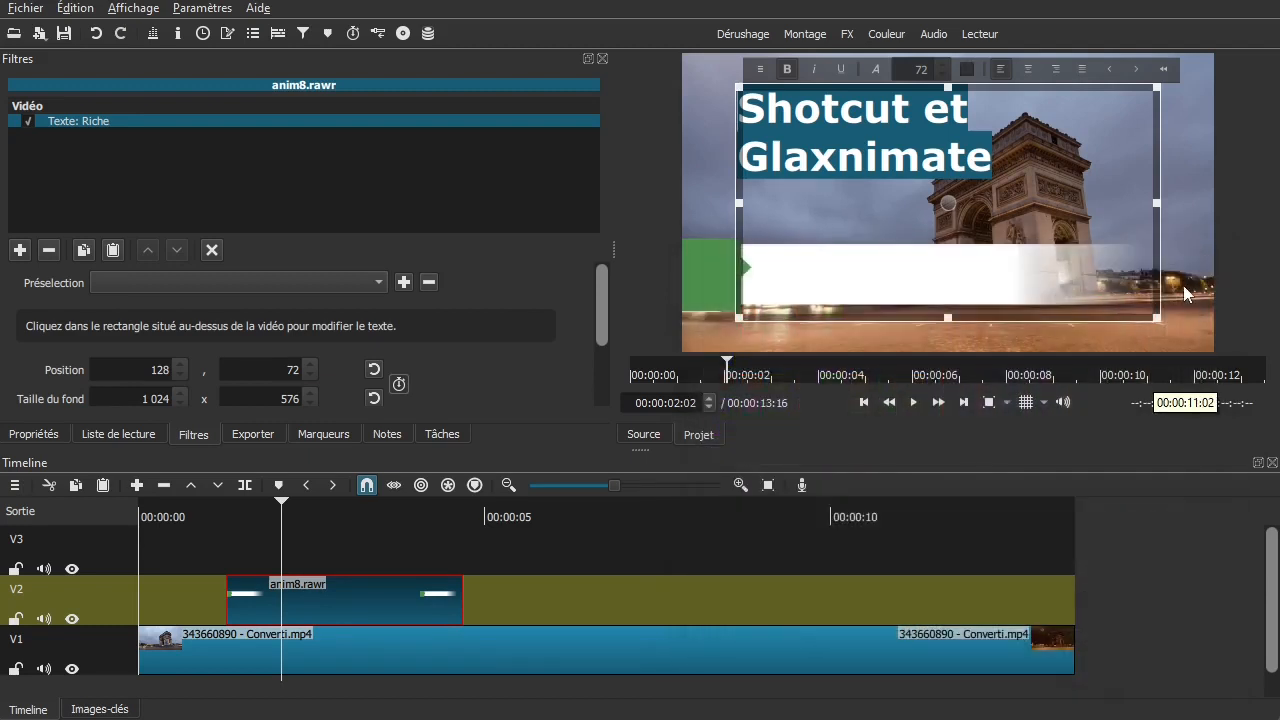
- Reduce the title text size to 40 and fit its box over the white bar at position 181, 472, sized 1024 x 183
{"action": "left_click", "coordinate": [945, 74]}
{"action": "scroll", "coordinate": [945, 73], "scroll_direction": "down", "scroll_amount": 14}
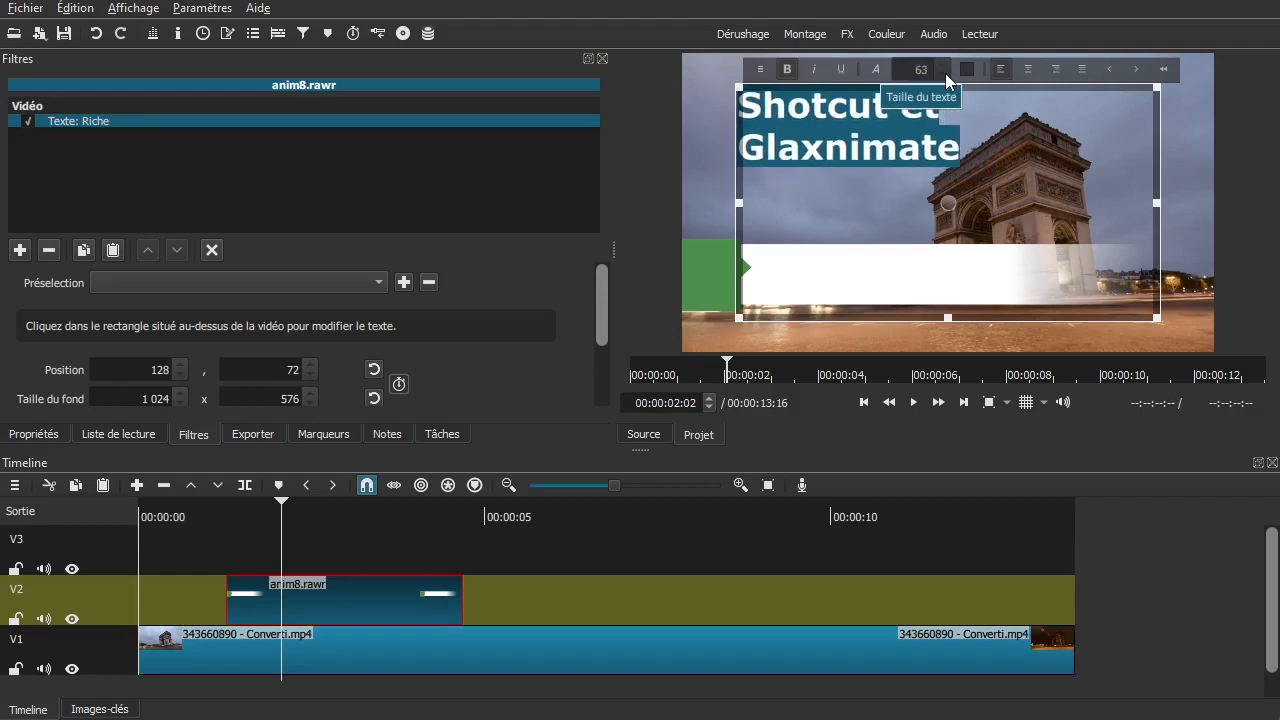
{"action": "scroll", "coordinate": [945, 73], "scroll_direction": "down", "scroll_amount": 8}
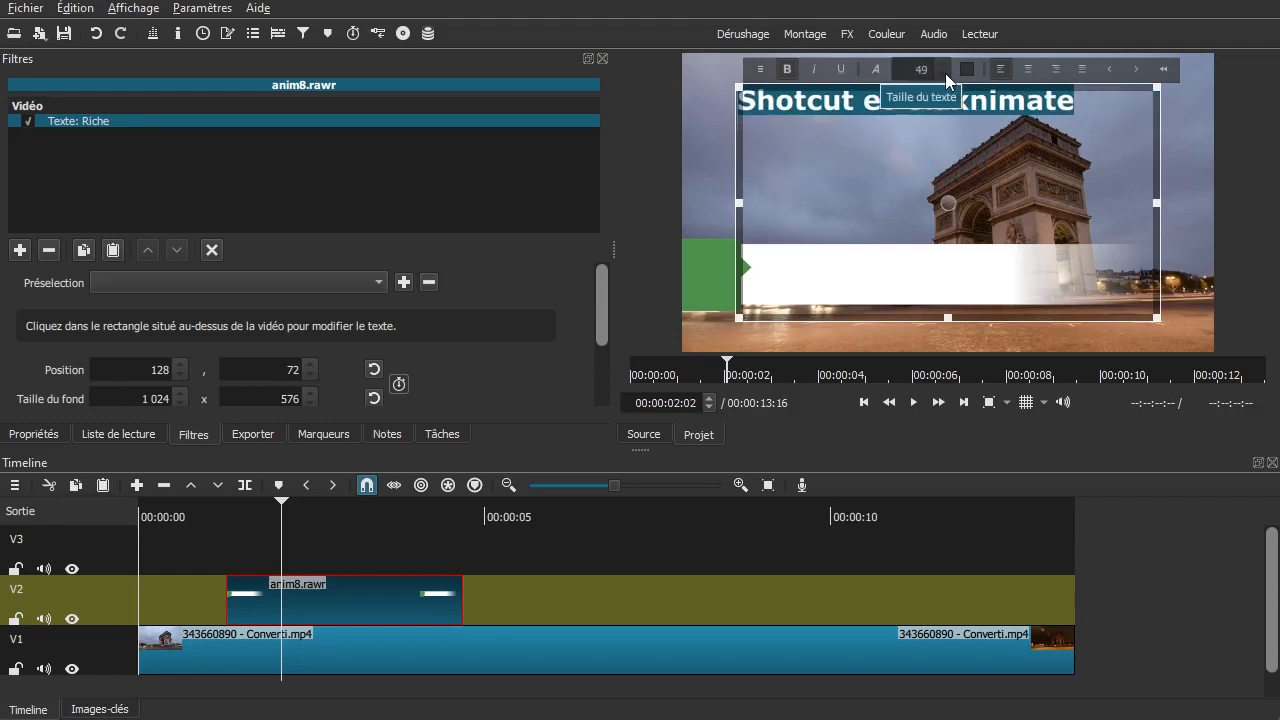
{"action": "left_click_drag", "start_coordinate": [948, 86], "coordinate": [948, 249]}
{"action": "scroll", "coordinate": [945, 240], "scroll_direction": "down", "scroll_amount": 9}
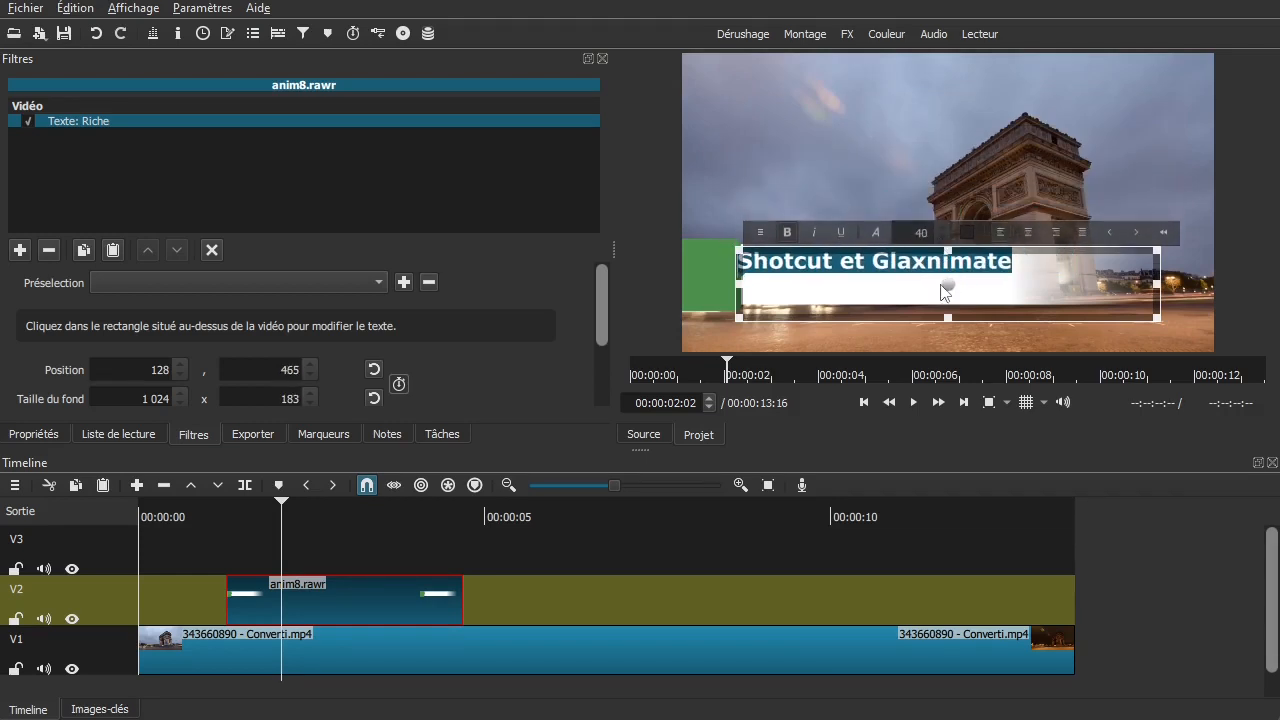
{"action": "left_click_drag", "start_coordinate": [950, 285], "coordinate": [978, 291]}
{"action": "left_click", "coordinate": [1070, 264]}
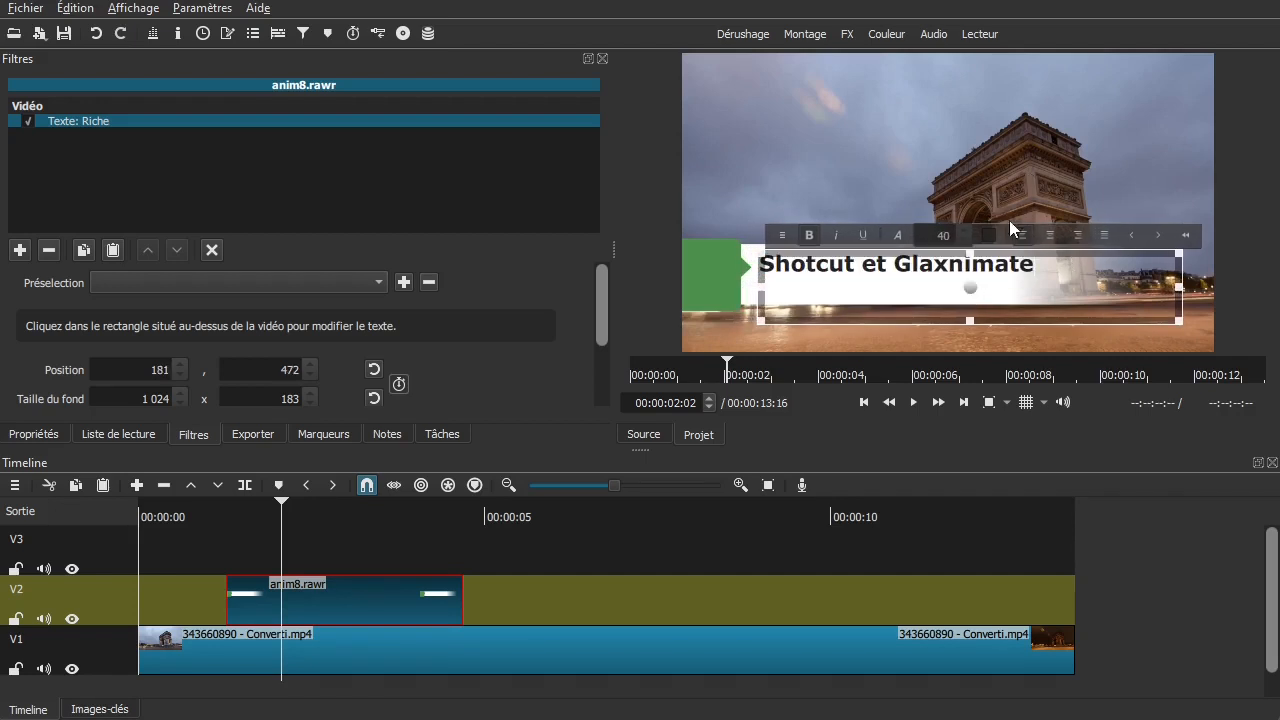
- Recolour the title text to the lighter grey #414141 and deselect the clip
{"action": "triple_click", "coordinate": [1027, 273]}
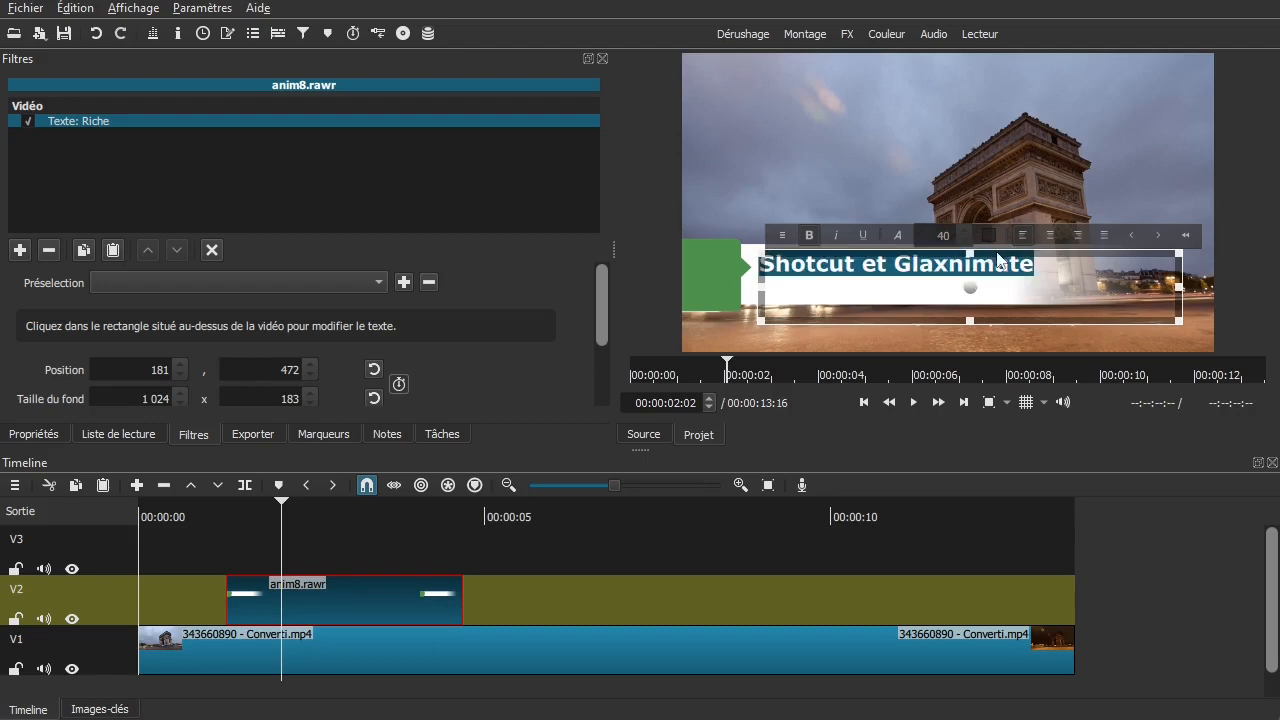
{"action": "left_click", "coordinate": [986, 236]}
{"action": "left_click_drag", "start_coordinate": [1190, 452], "coordinate": [1187, 436]}
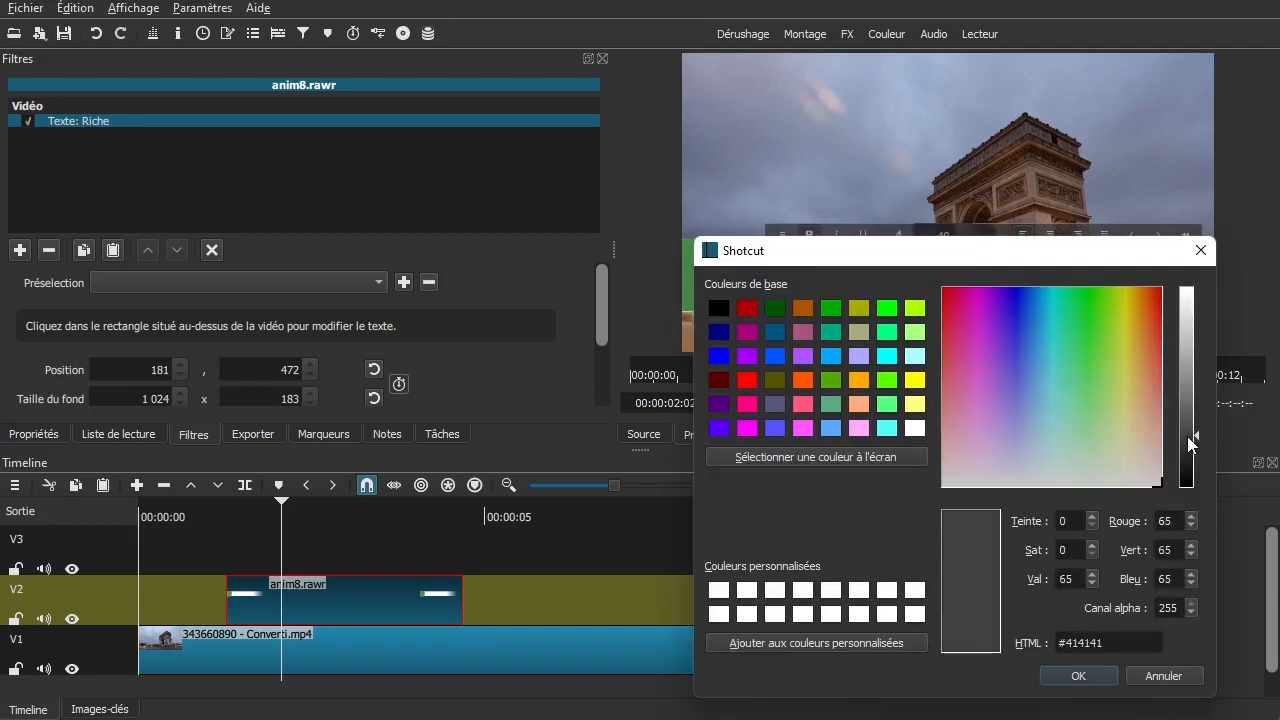
{"action": "left_click", "coordinate": [1076, 675]}
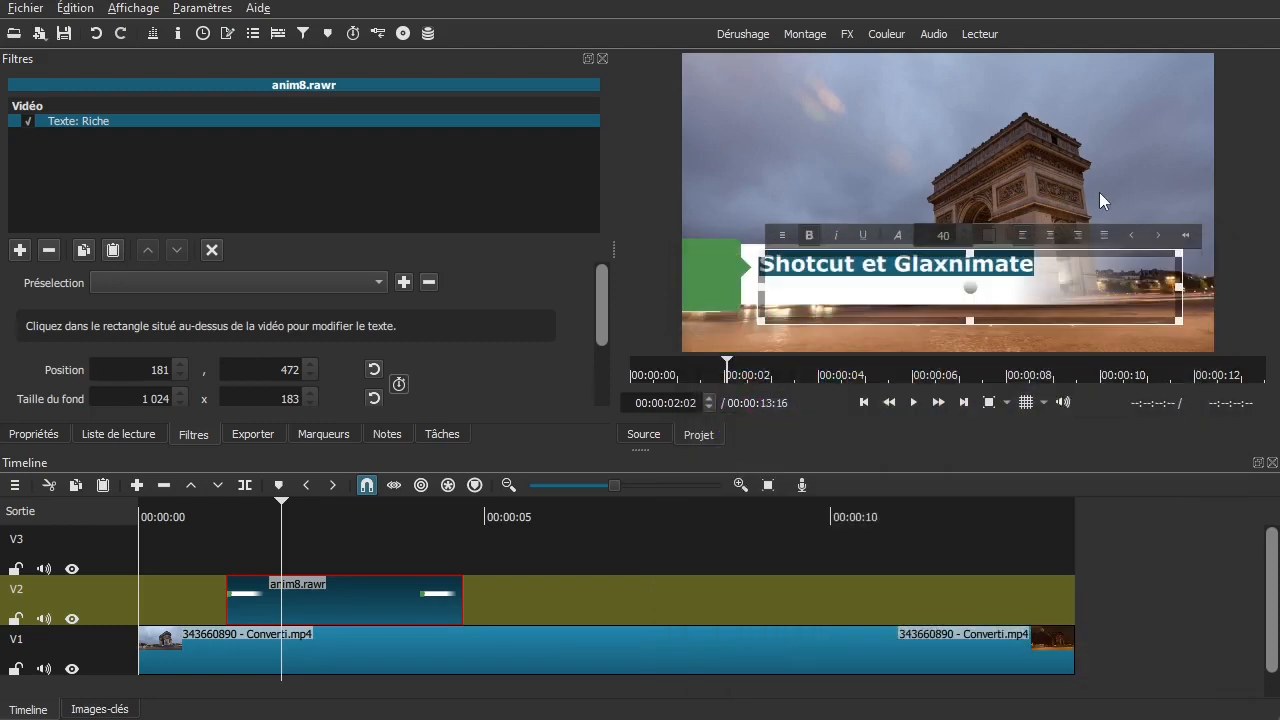
{"action": "left_click", "coordinate": [1072, 259]}
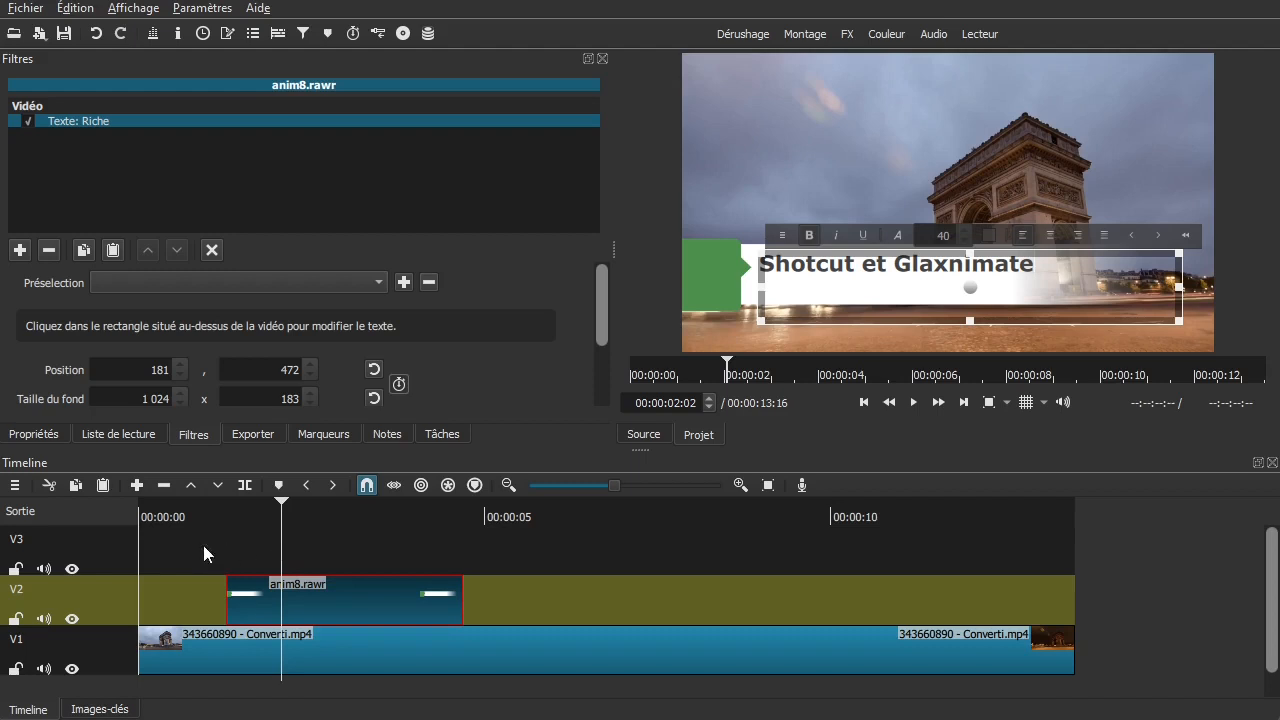
{"action": "double_click", "coordinate": [108, 600]}
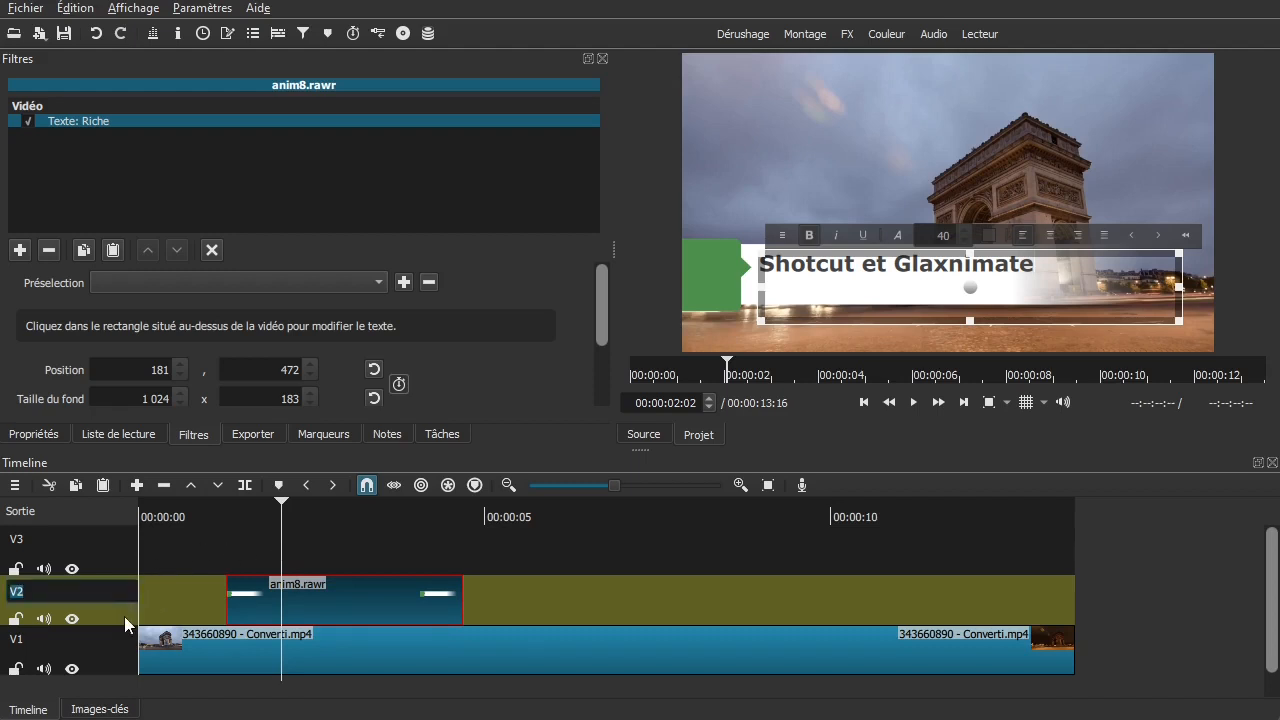
{"action": "left_click", "coordinate": [124, 616]}
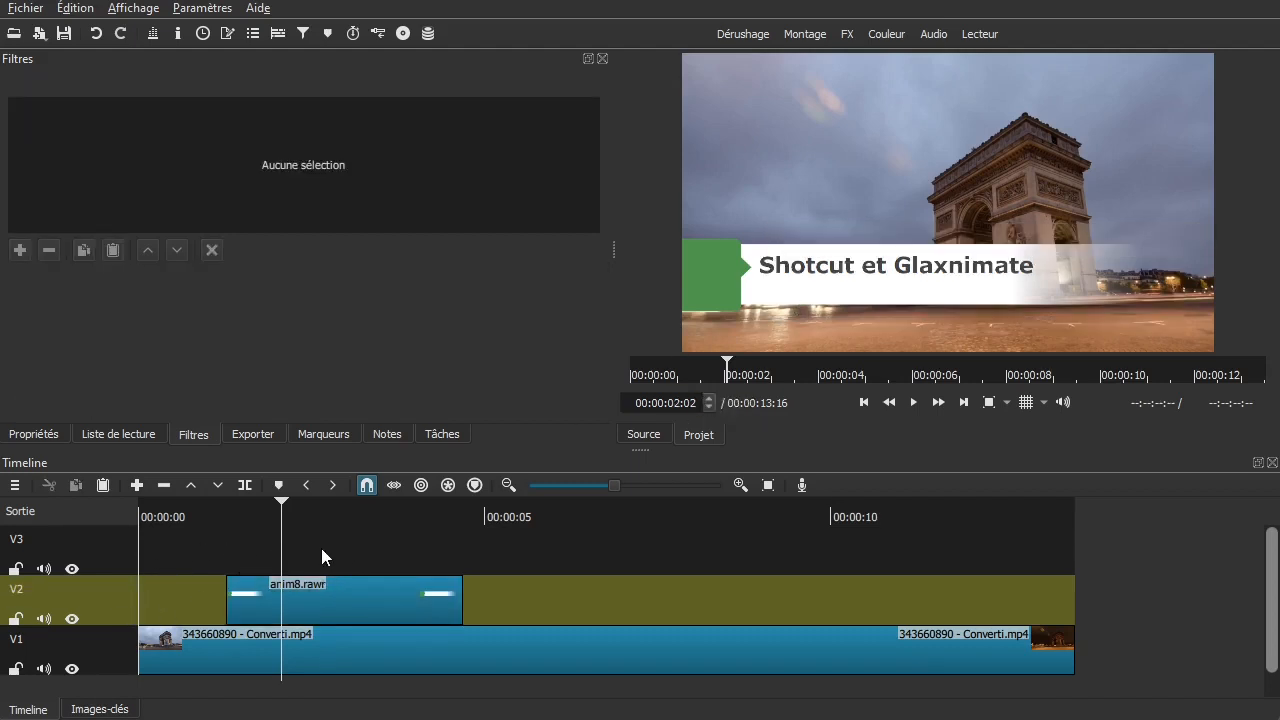
- Add a short fade-in and fade-out to the anim8.rawr clip and play the banner from 00:00:00:18
{"action": "mouse_move", "coordinate": [230, 590]}
{"action": "left_mouse_down"}
{"action": "mouse_move", "coordinate": [271, 586]}
{"action": "mouse_move", "coordinate": [242, 588]}
{"action": "left_mouse_up"}
{"action": "mouse_move", "coordinate": [438, 590]}
{"action": "left_mouse_down"}
{"action": "mouse_move", "coordinate": [451, 586]}
{"action": "mouse_move", "coordinate": [418, 594]}
{"action": "left_mouse_up"}
{"action": "left_click_drag", "start_coordinate": [283, 543], "coordinate": [181, 556]}
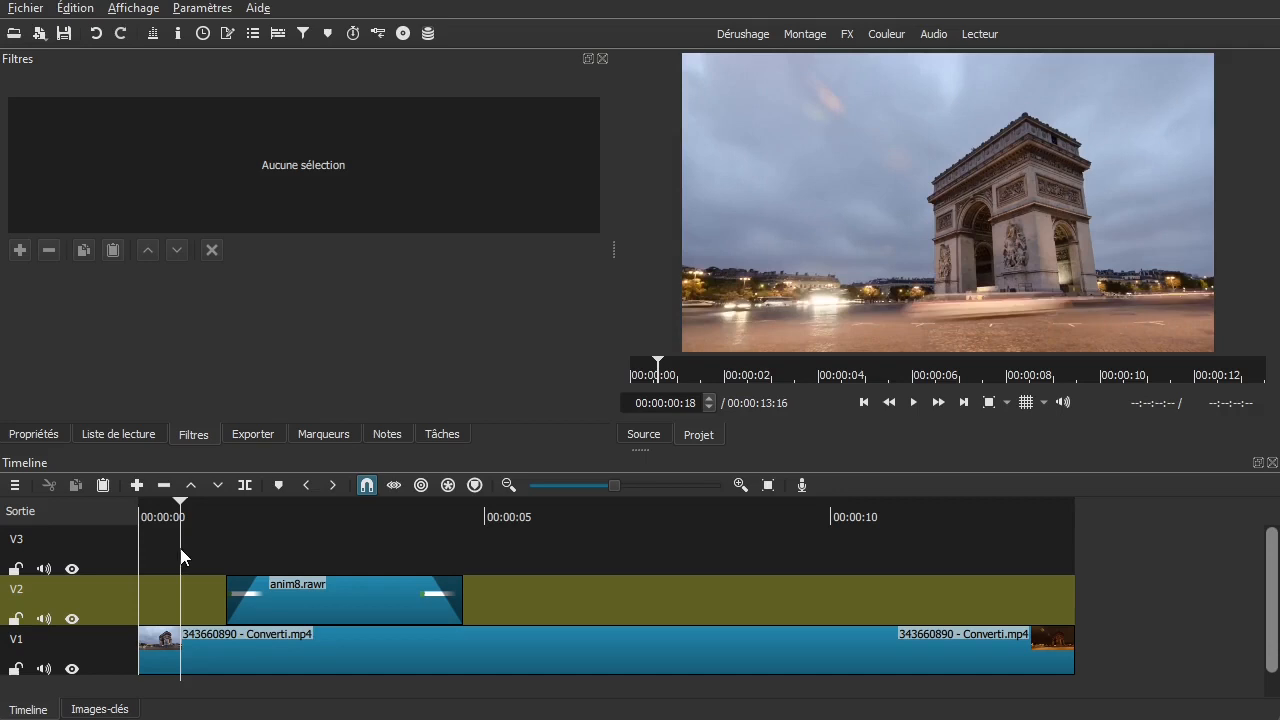
{"action": "key", "text": "space"}
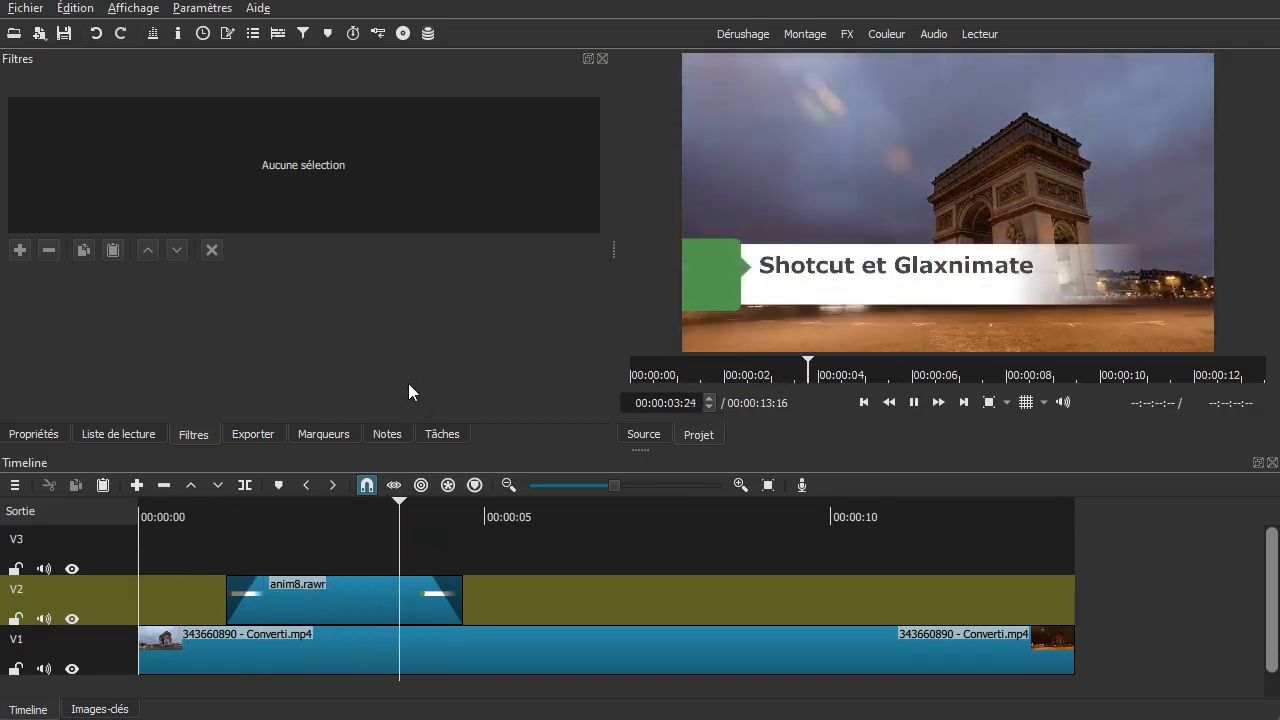
{"action": "key", "text": "space"}
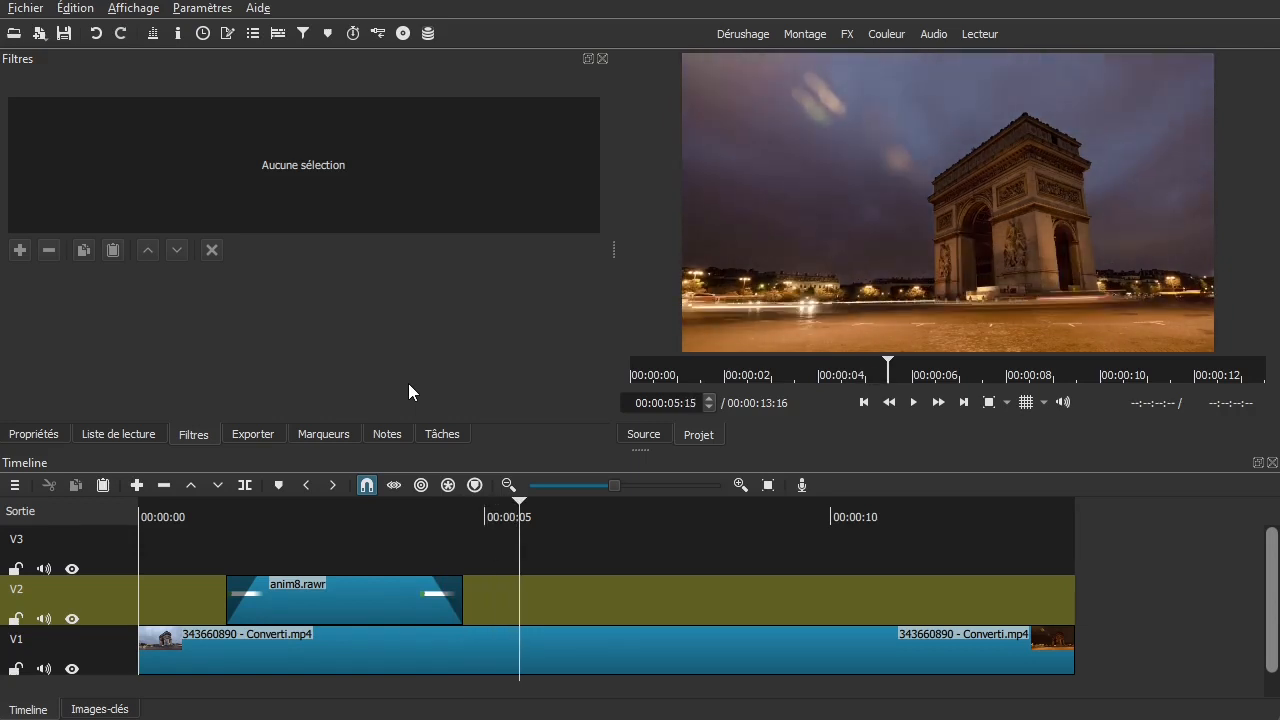
- Examine the text layout in the reference image, and view the finished banner at 00:00:02:16
{"action": "left_click_drag", "start_coordinate": [1279, 86], "coordinate": [1035, 91]}
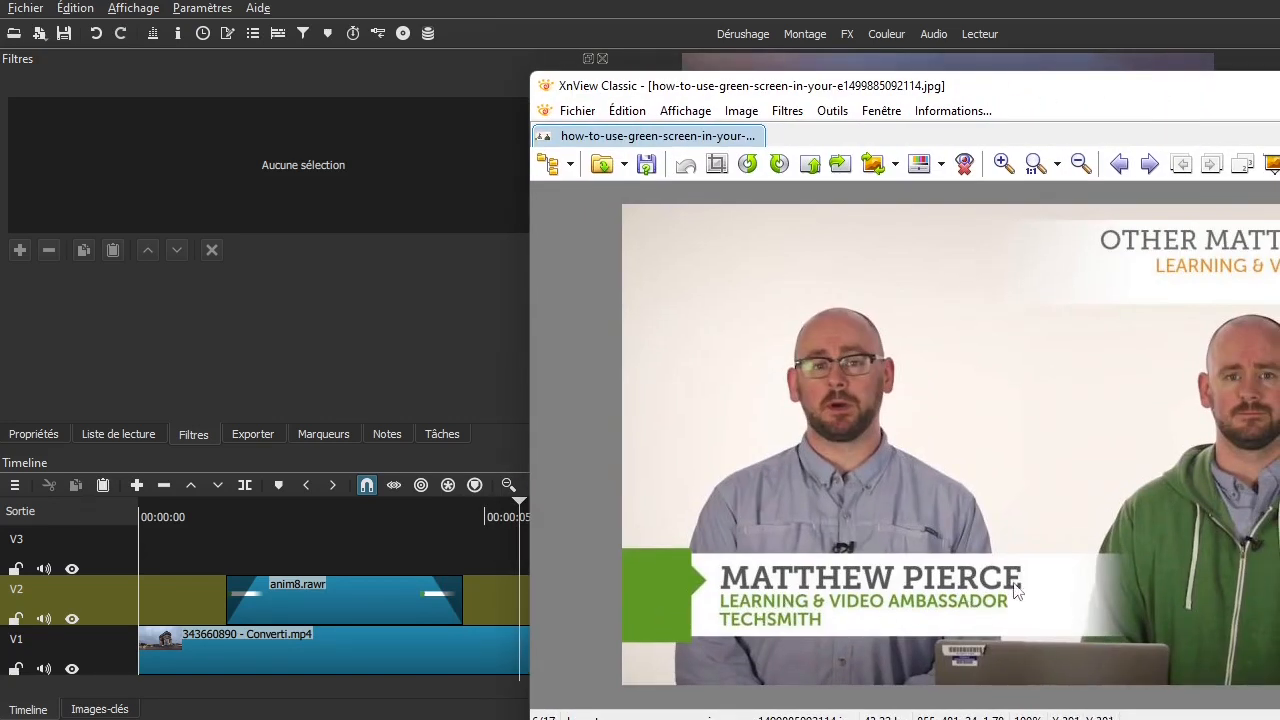
{"action": "left_click_drag", "start_coordinate": [1086, 89], "coordinate": [1279, 89]}
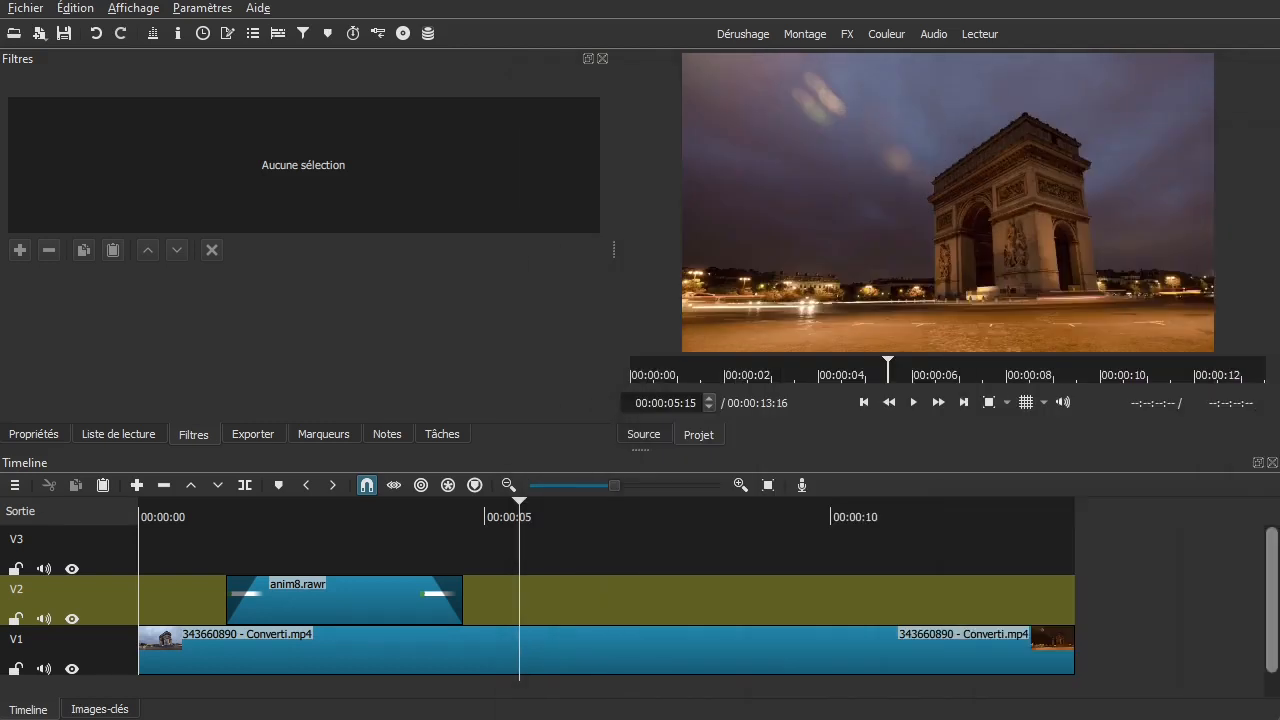
{"action": "left_click", "coordinate": [300, 548]}
{"action": "left_click_drag", "start_coordinate": [282, 553], "coordinate": [313, 560]}
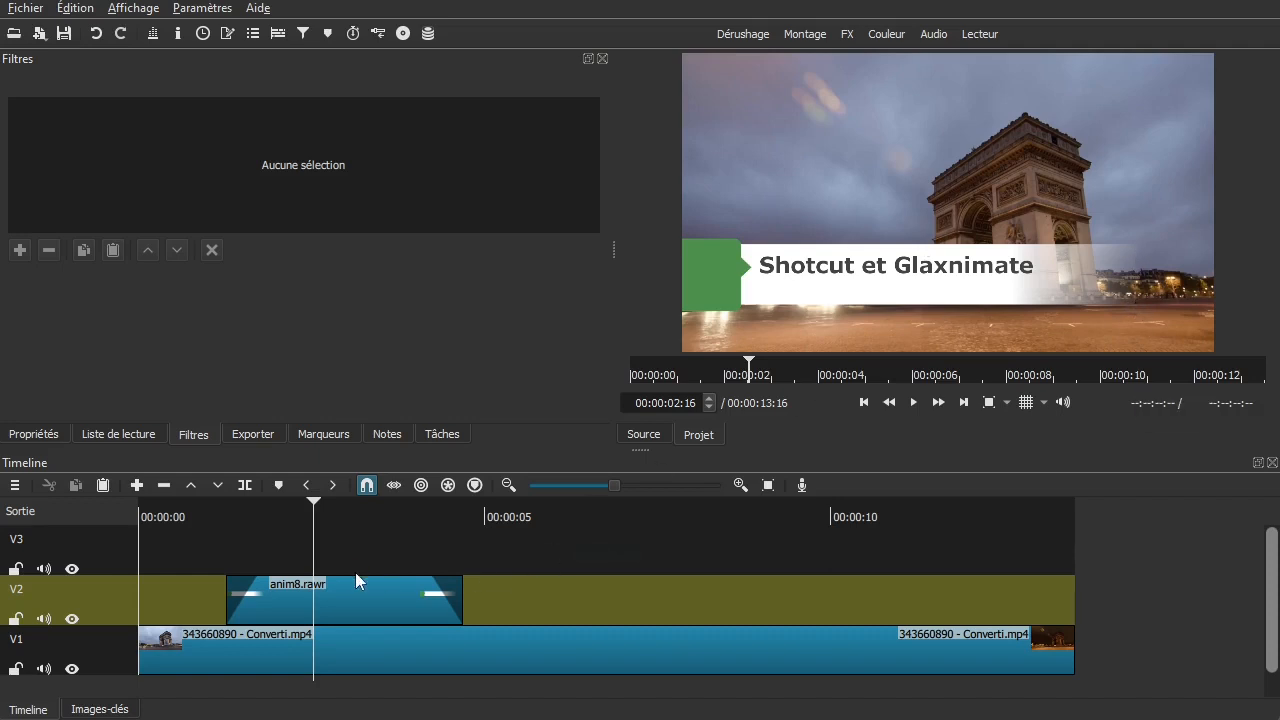
- Show the properties of the anim8.rawr clip, move the playhead to 00:00:05:13 and save the project
{"action": "left_click", "coordinate": [340, 600]}
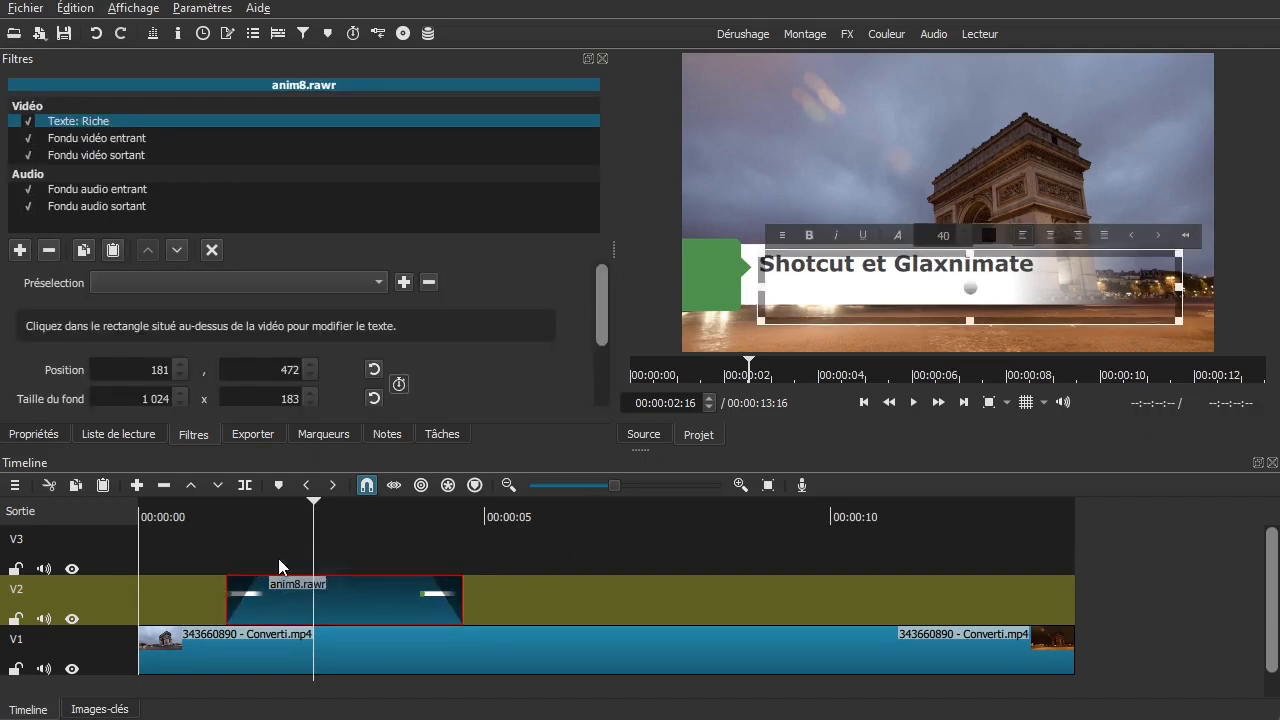
{"action": "left_click", "coordinate": [28, 432]}
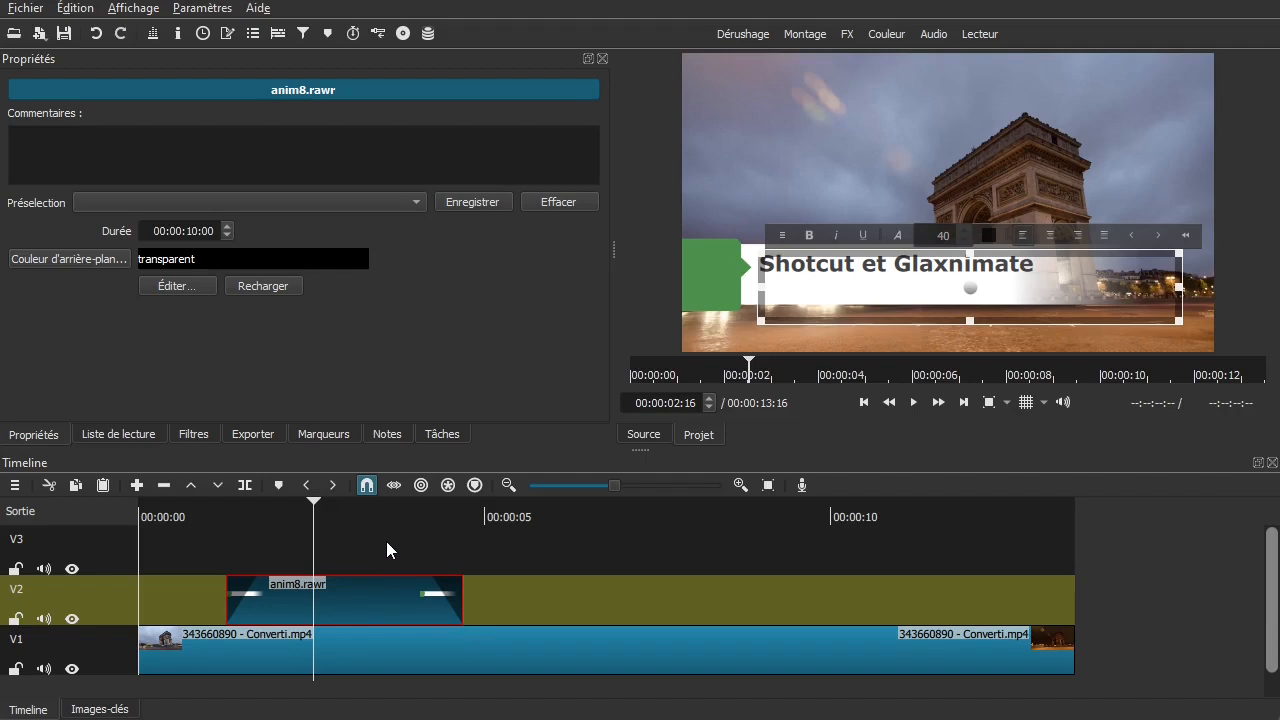
{"action": "left_click_drag", "start_coordinate": [386, 541], "coordinate": [516, 544]}
{"action": "left_click", "coordinate": [62, 36]}
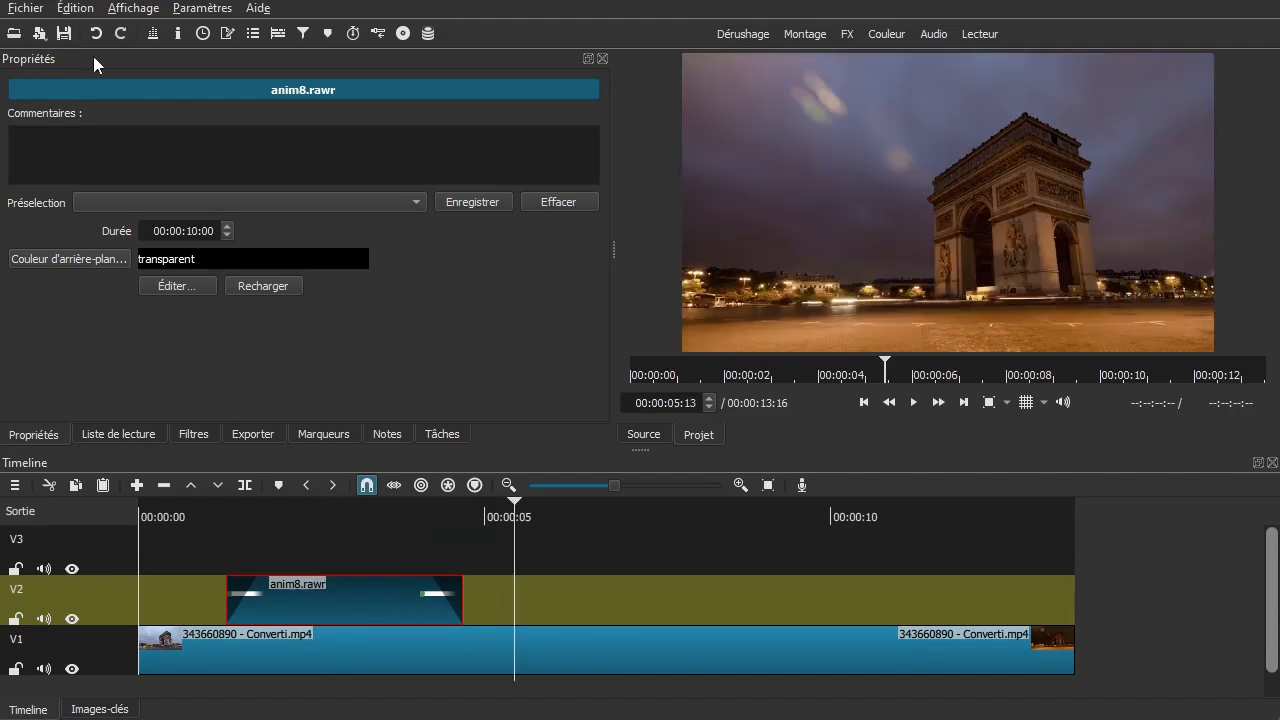